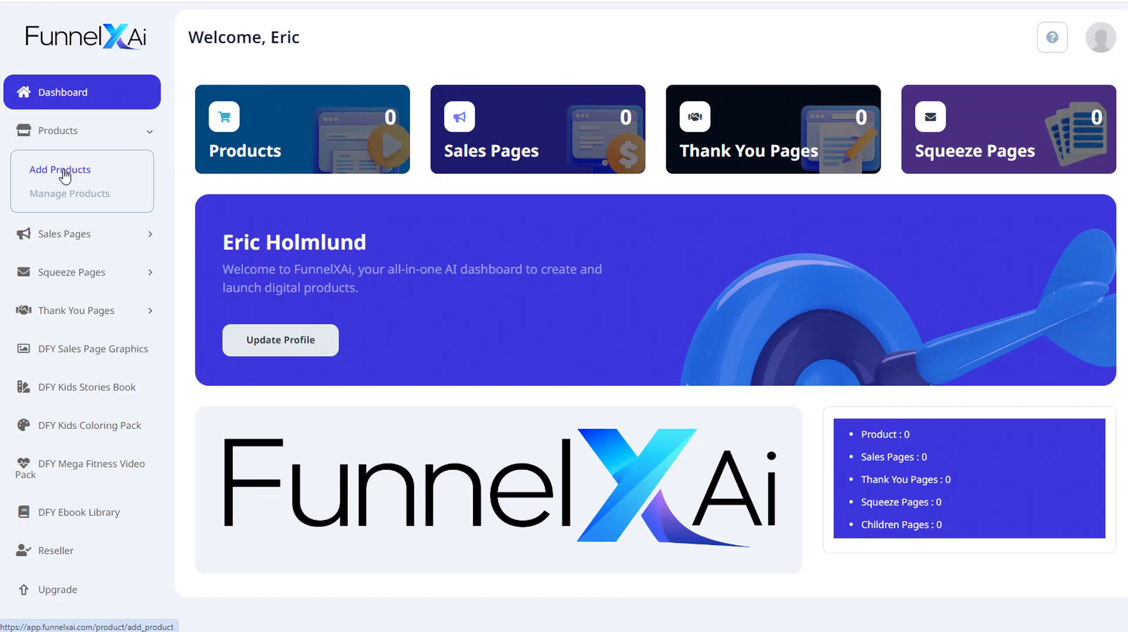
Open the form for adding a new product and keep Ebook/PDF as its category.
left_click(64, 175)
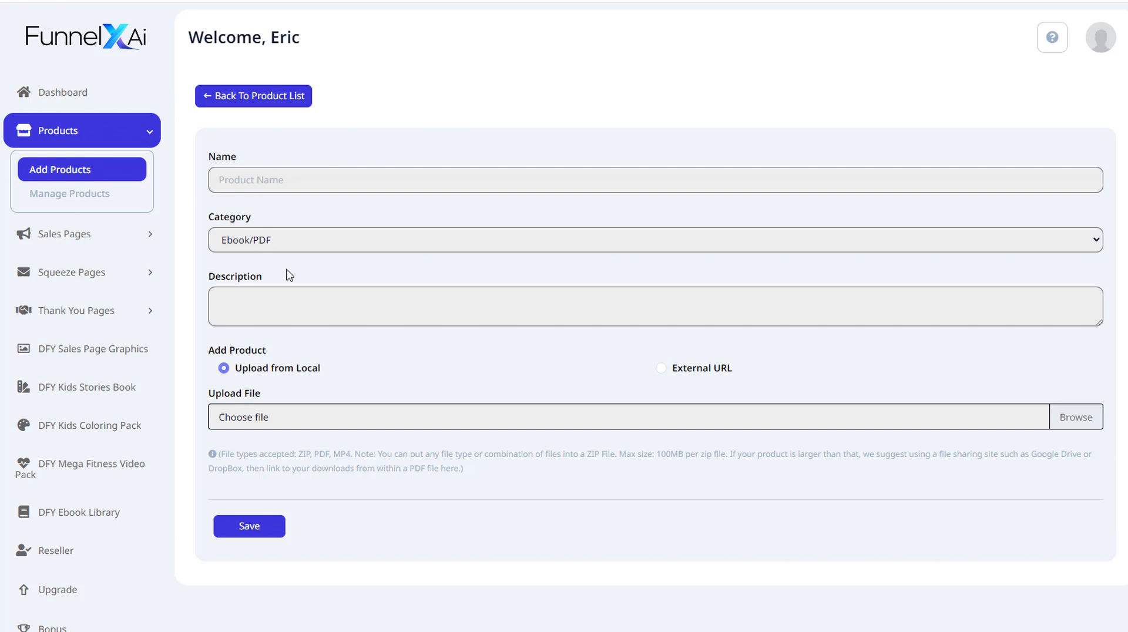
left_click(289, 241)
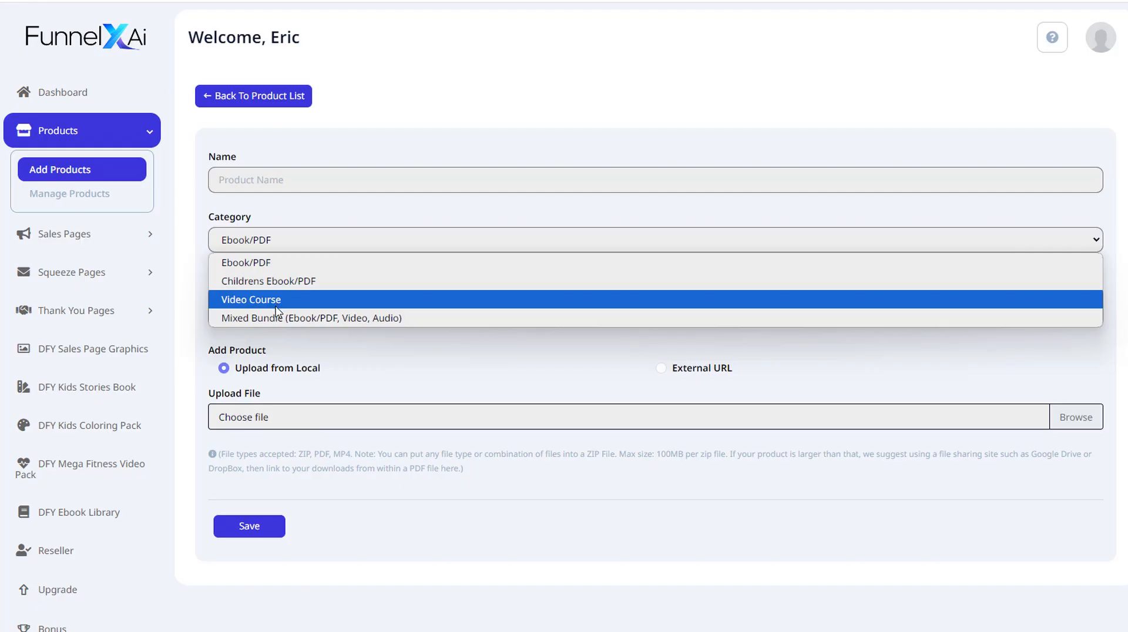
left_click(278, 205)
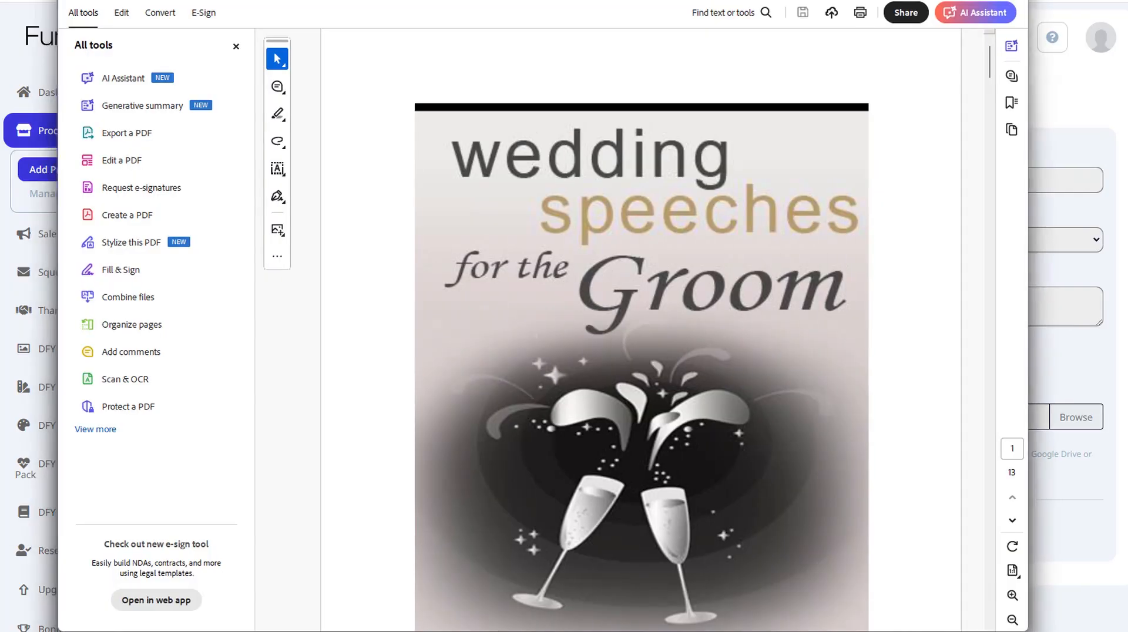
Look through the Wedding Speeches for the Groom PDF and move its window out of the way.
left_click_drag(564, 1, 469, 0)
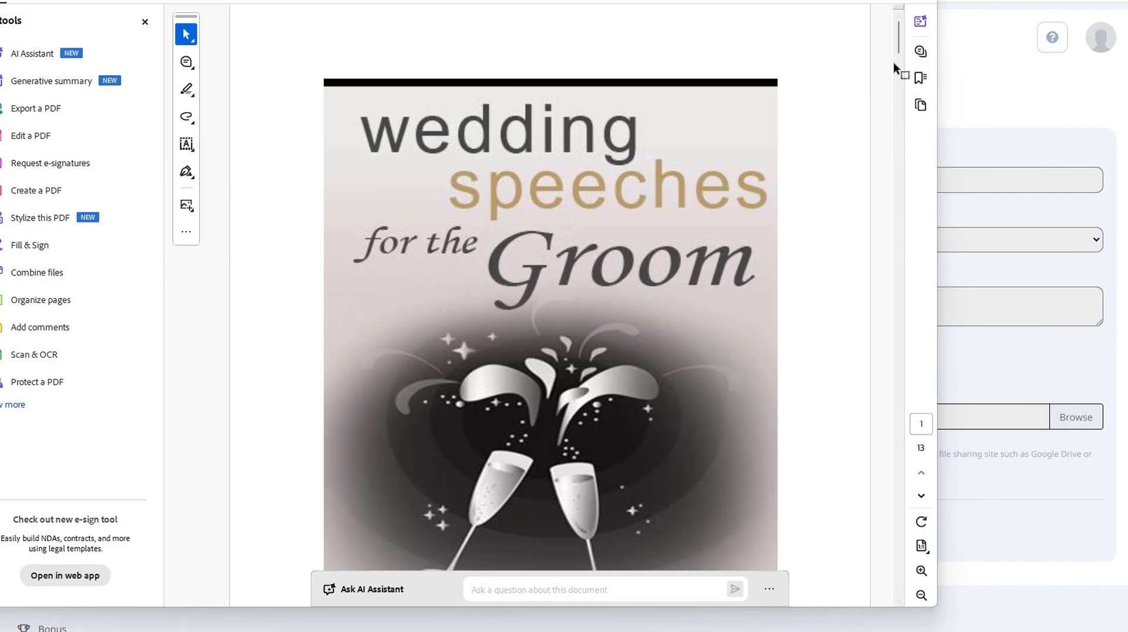
left_click_drag(898, 36, 894, 80)
left_click_drag(688, 0, 0, 88)
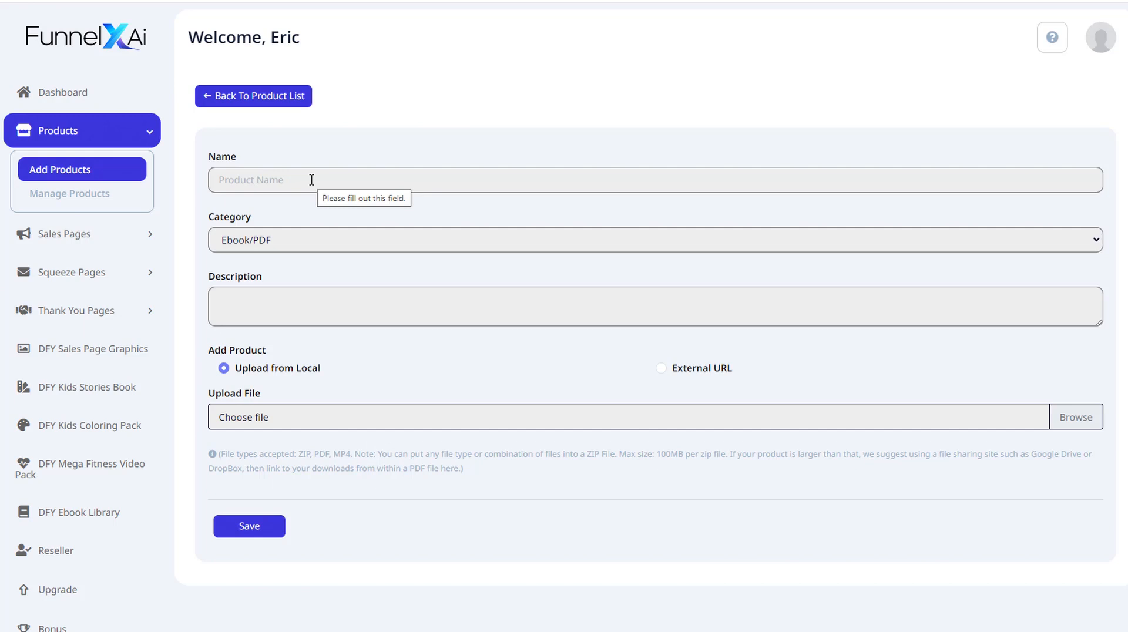
Name the product "Wedding Speeches for the Groom" and describe it as "Ebook containing Wedding Speeches for the Groom.".
left_click(257, 172)
type("Wedding Speeches for the Groom")
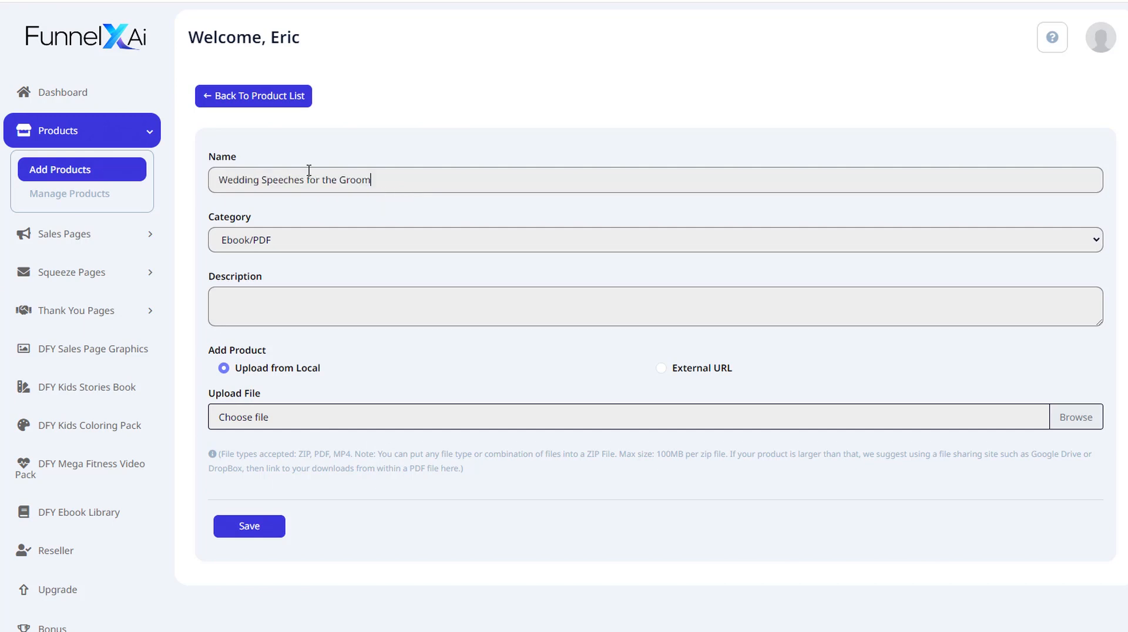
left_click_drag(388, 182, 187, 176)
key("ctrl+c")
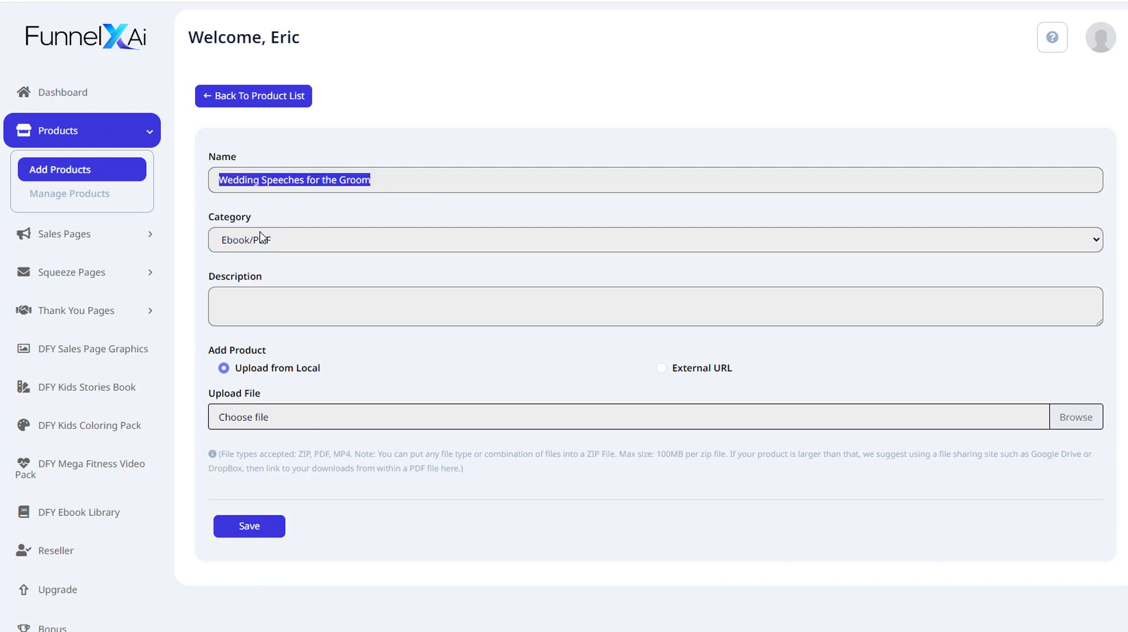
left_click(246, 295)
type("Ebook containing")
key("ctrl+v")
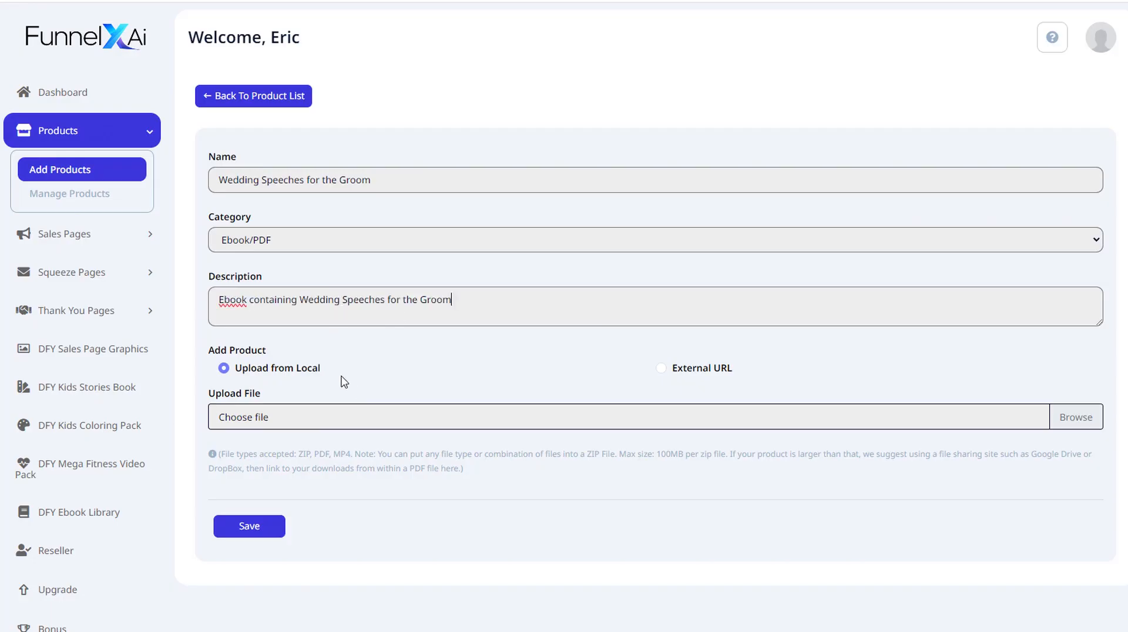
type(".")
Attach GroomsSpeech.pdf as the product file and save the product.
left_click(1089, 422)
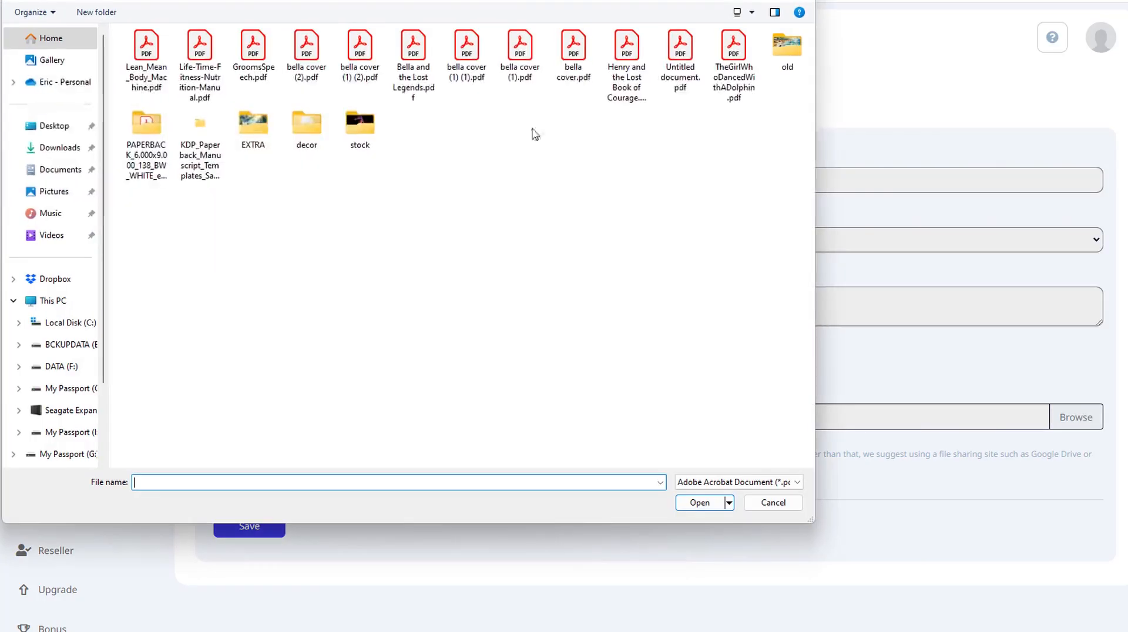
left_click(251, 49)
double_click(251, 49)
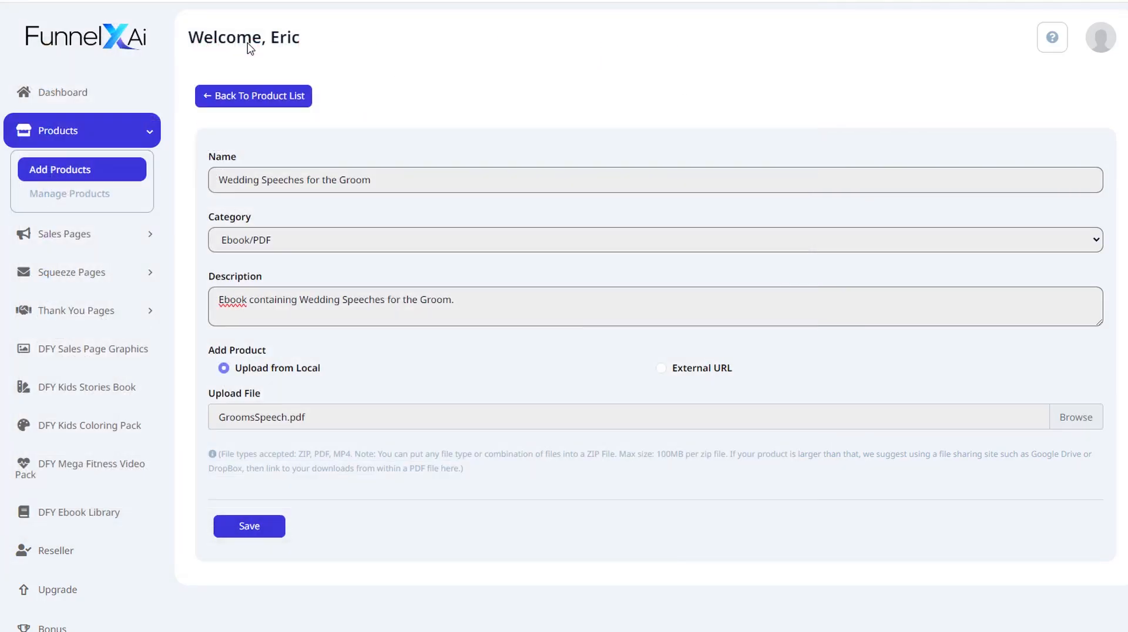
left_click(259, 533)
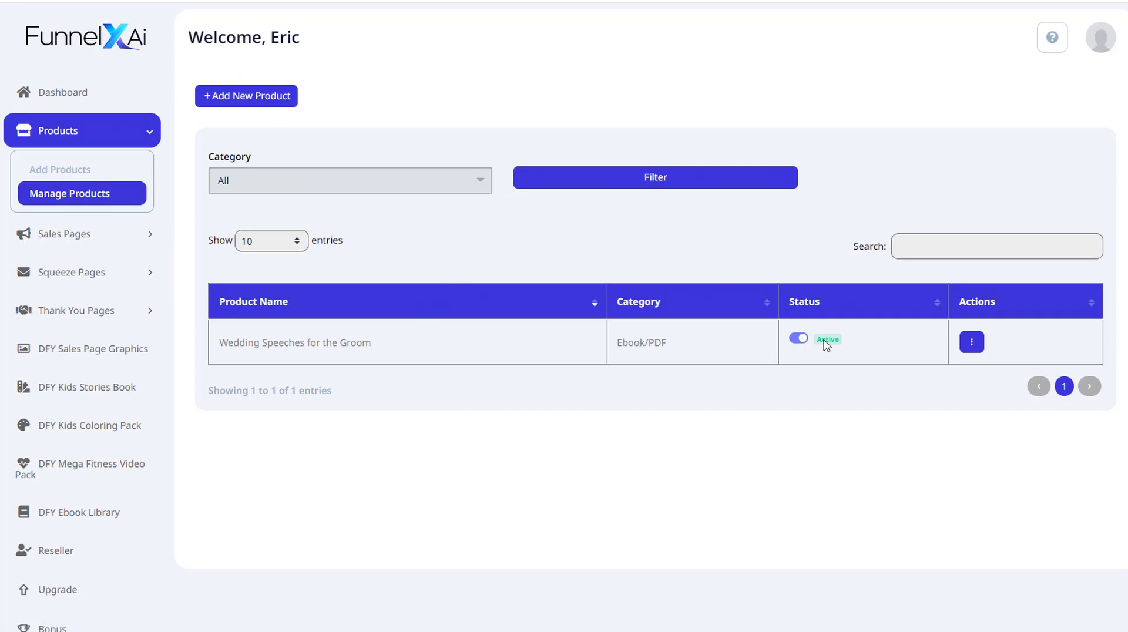
Look at the actions available for the Wedding Speeches for the Groom product.
left_click(971, 347)
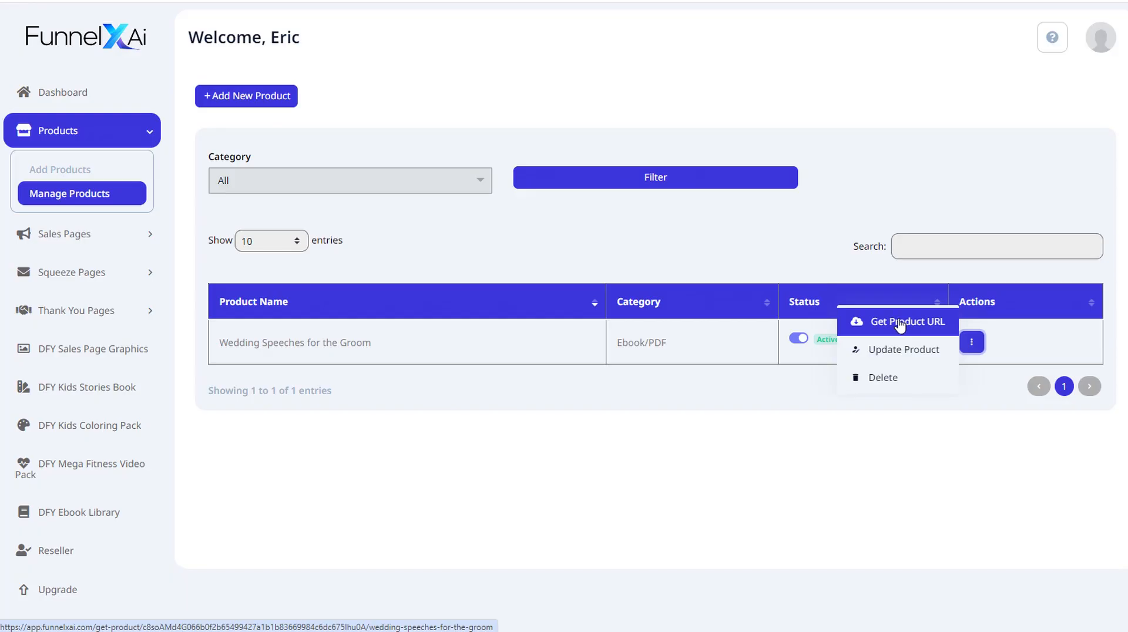
left_click(659, 404)
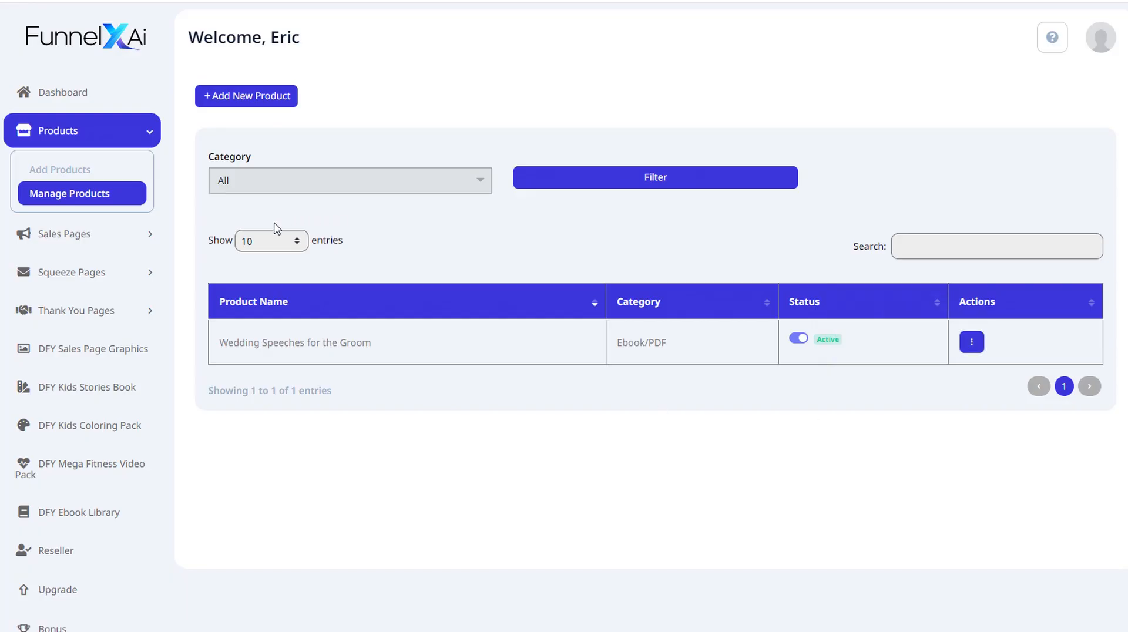
Start a new sales page for the saved ebook with the product name "Wedding Speeches for the Groom".
left_click(146, 238)
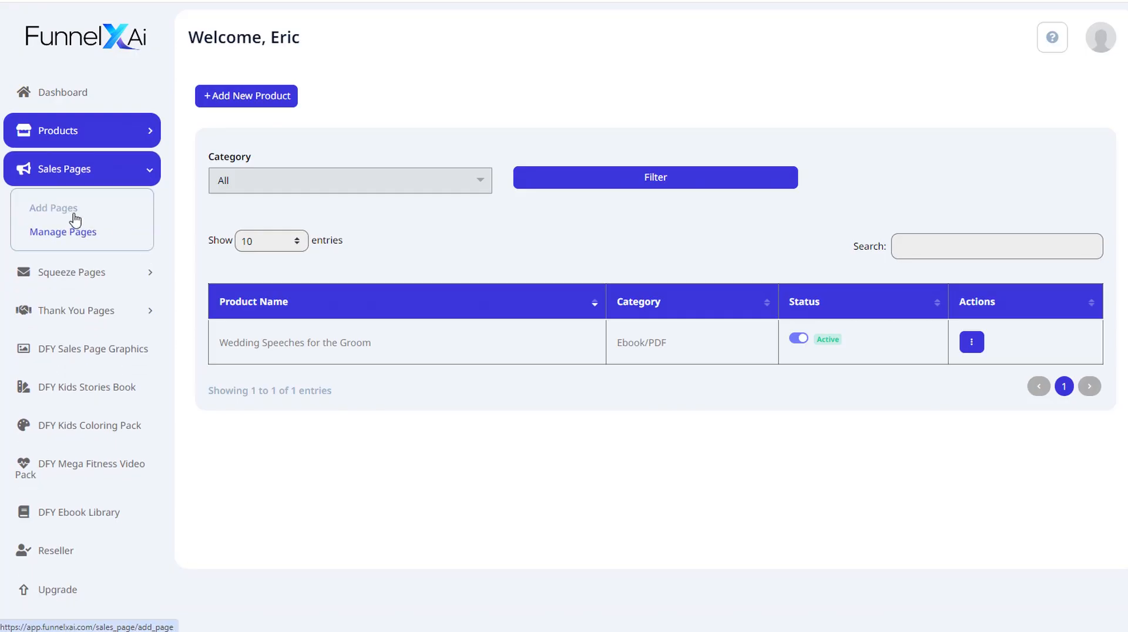
left_click(63, 213)
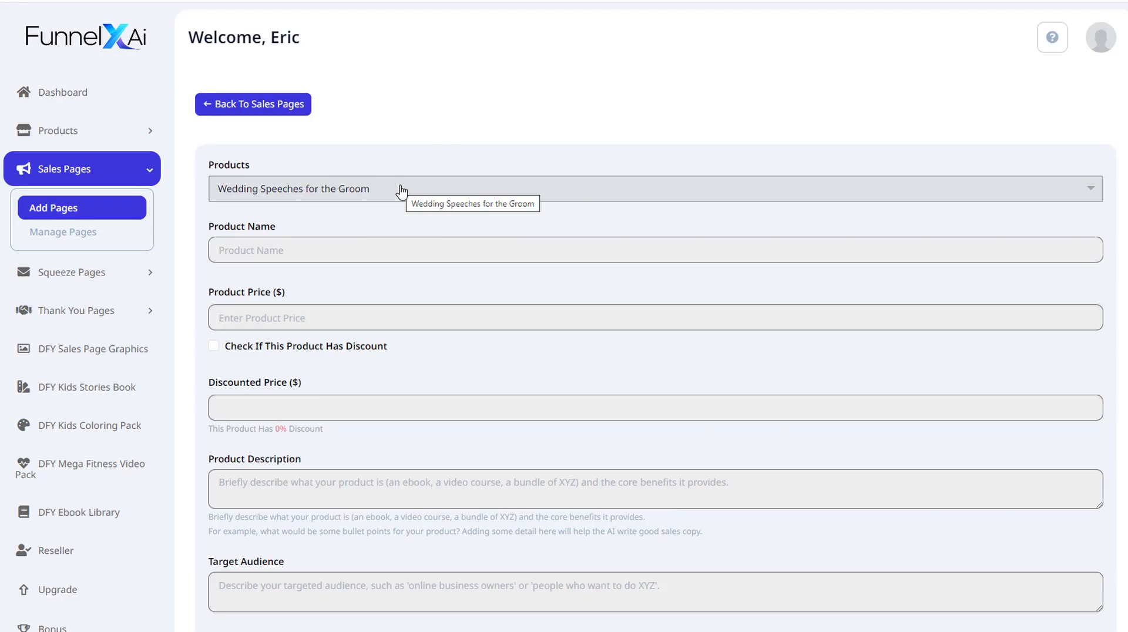
left_click(401, 191)
left_click(412, 146)
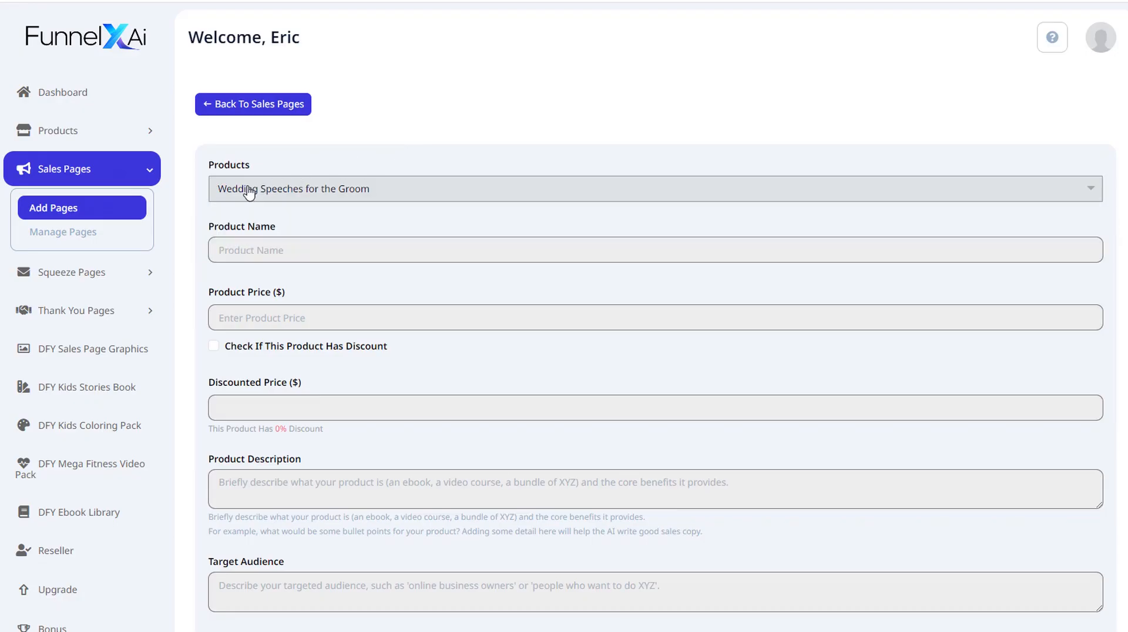
left_click(256, 253)
left_click(351, 287)
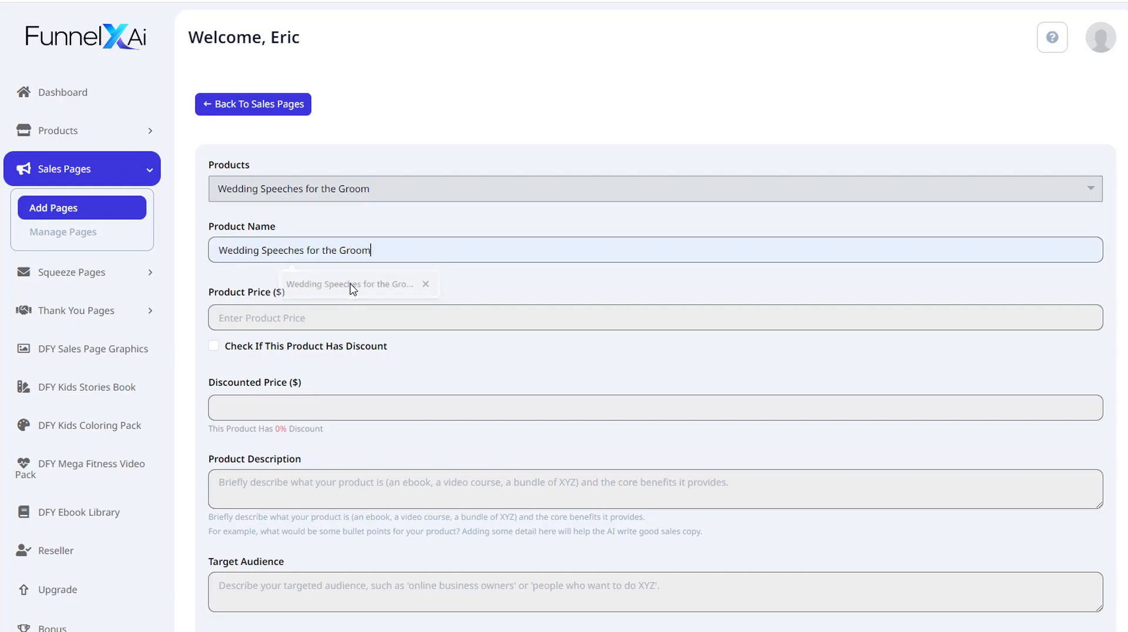
Set the product price to $27, mark it as discounted, and set the discounted price to $17.
left_click(239, 318)
type("27")
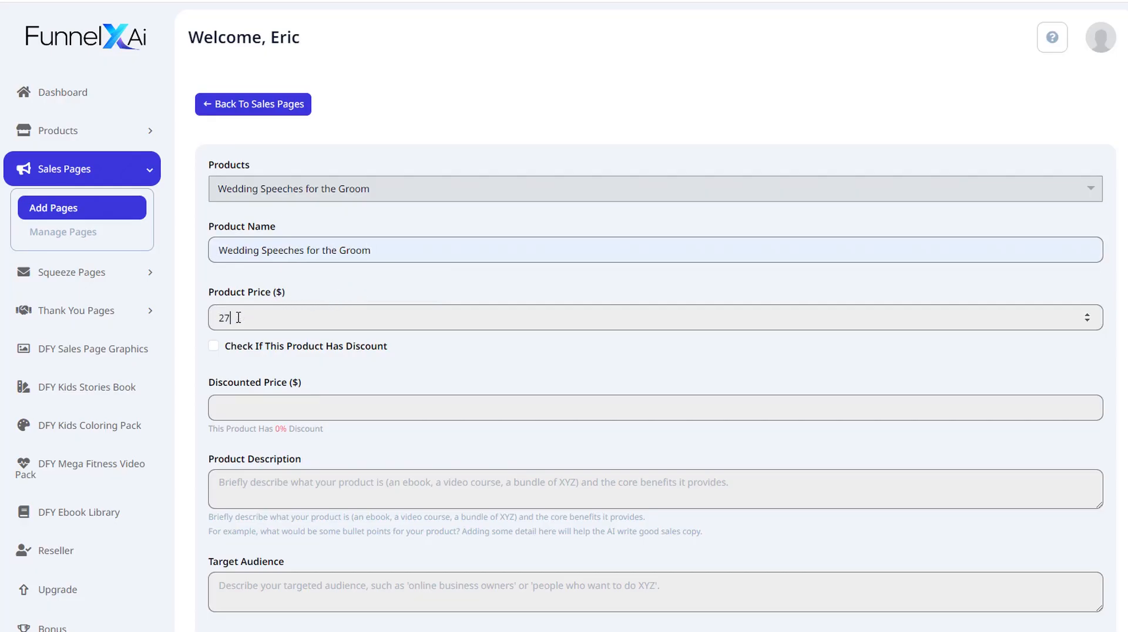
left_click(214, 346)
left_click(267, 406)
type("17")
Describe the product as an ebook of customizable prewritten groom speech templates and set the target audience to "A groom who is about to get married.".
type("This is an ebook containing several prewritten speech templates that will work for any groom. You will receive various speech templates for sentimental speeches, funny speeches, ice-breakers, and more. These are proven effective and can be customized by filling in the blanks.")
scroll(350, 508, "down", 4)
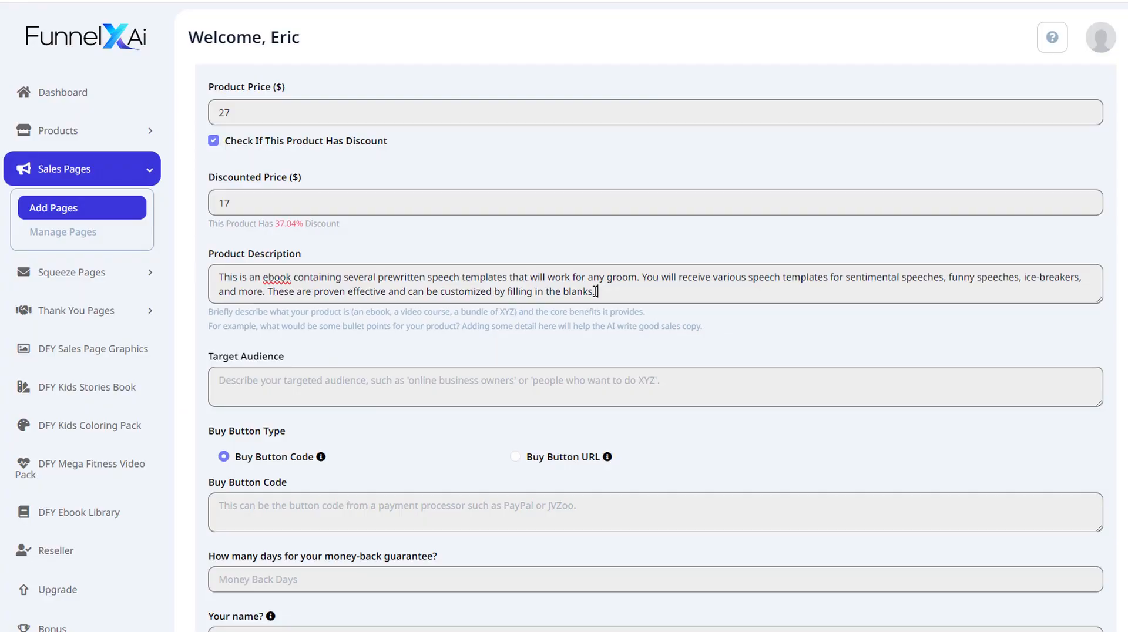
left_click(599, 291)
type("A groom who is about to get married.")
Enter the placeholder "<paypal button code>" as the buy button code.
scroll(414, 435, "down", 3)
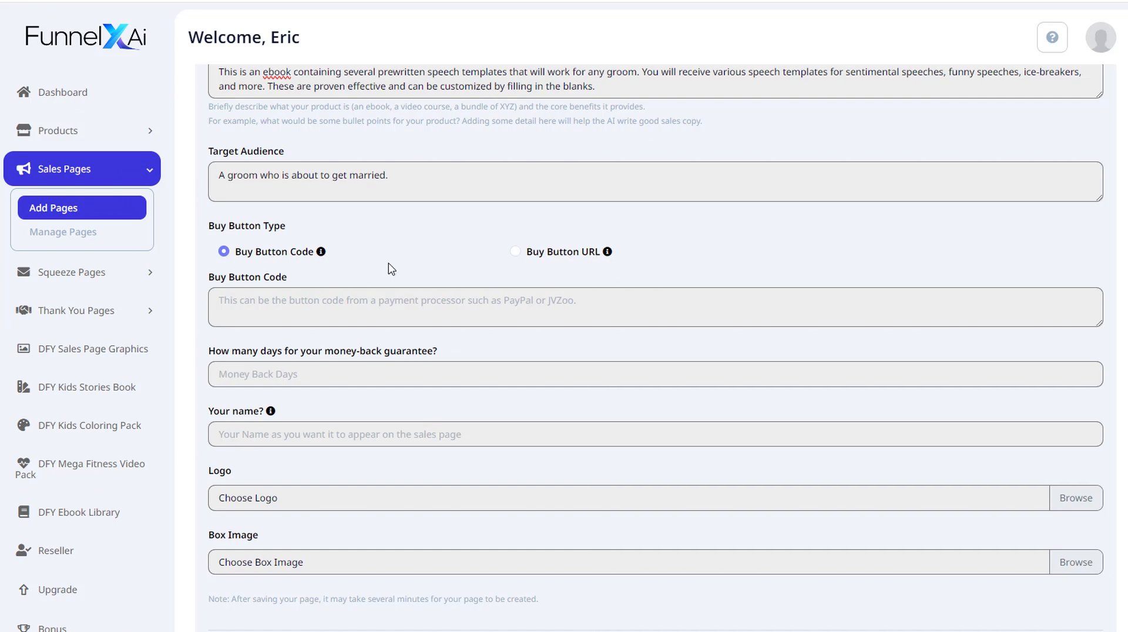
left_click(409, 308)
type("<paypal button code>")
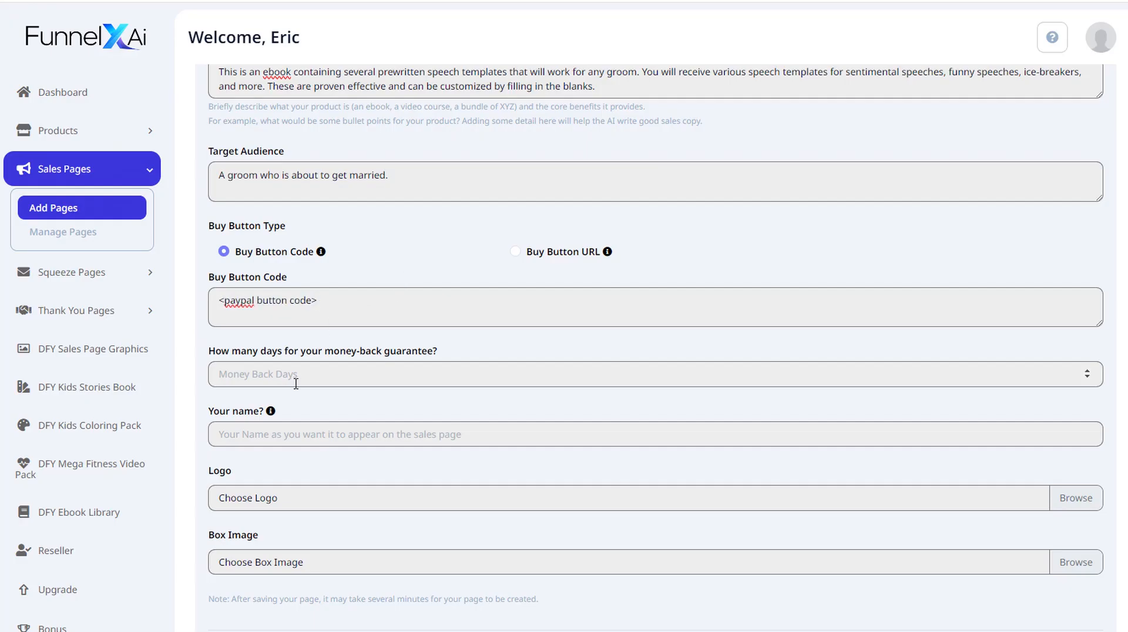
scroll(380, 302, "down", 2)
left_click_drag(221, 216, 372, 207)
left_click(372, 207)
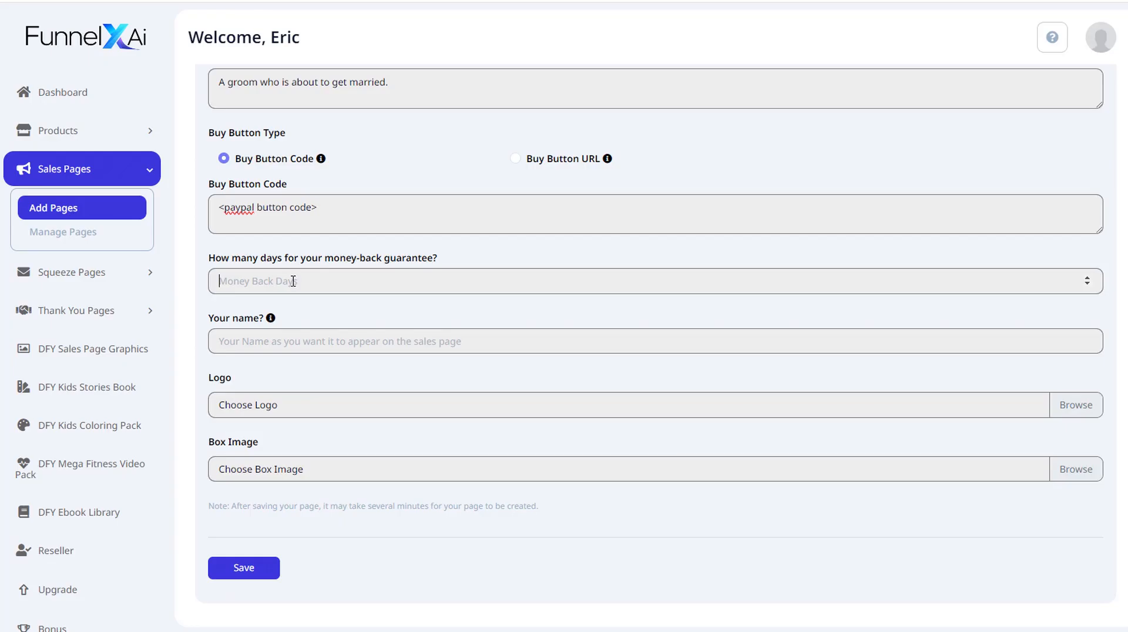
Set the money-back guarantee to 30 days and enter the seller's name for the sales page.
type("30")
left_click(286, 345)
type("Jon Nickles")
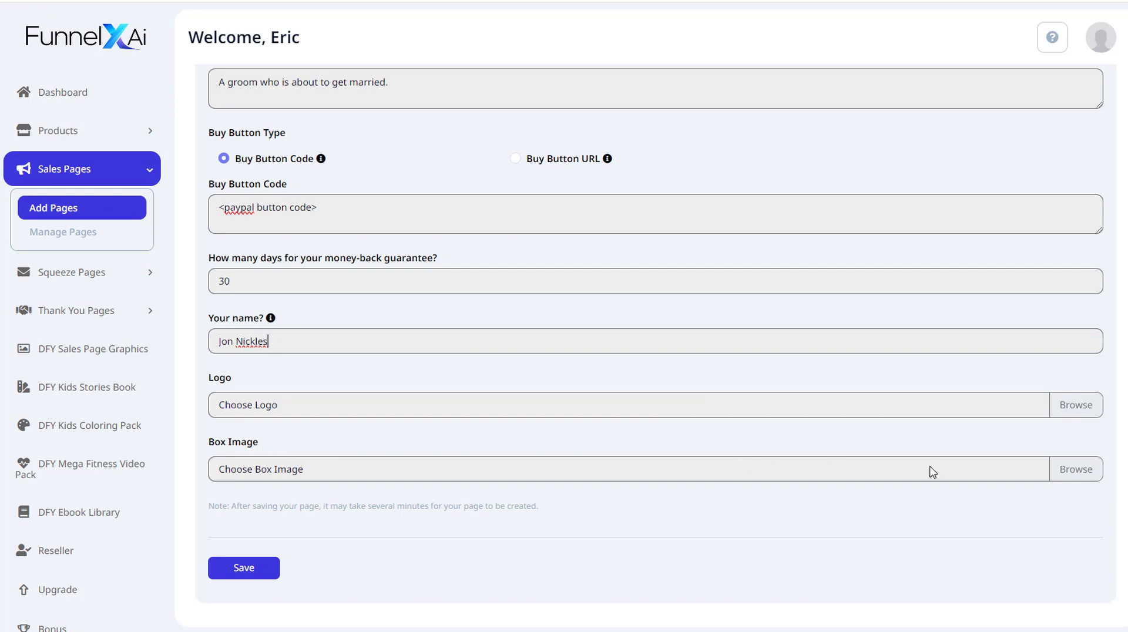
Switch to Pexels and look through the groom speech photos for a suitable image.
left_click(724, 483)
left_click(763, 1)
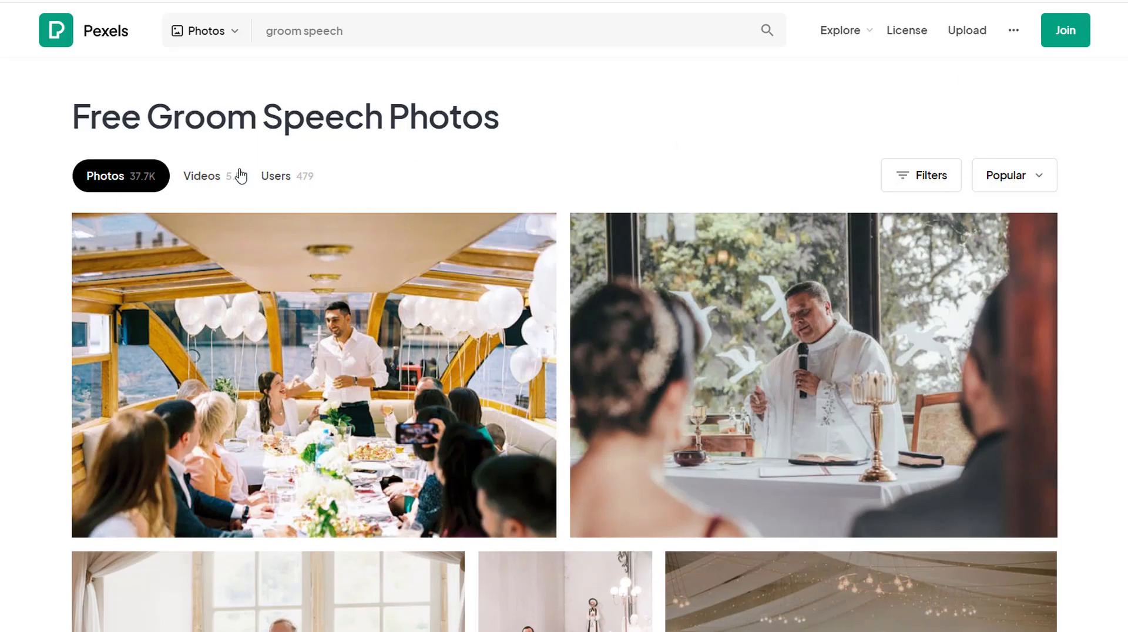
scroll(687, 203, "down", 2)
scroll(687, 203, "down", 3)
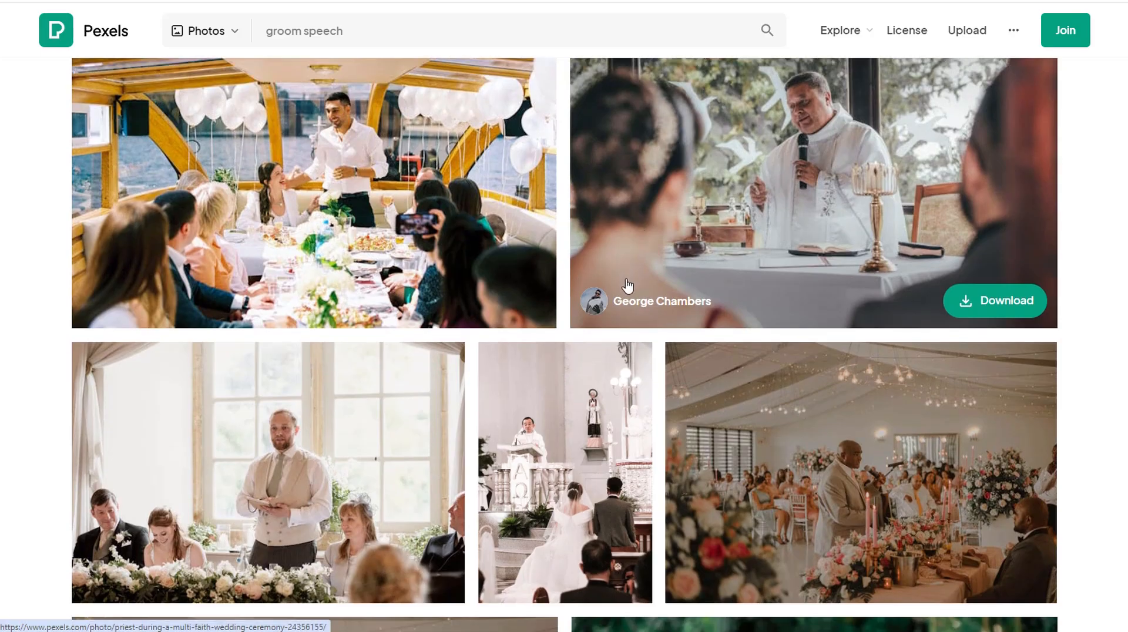
scroll(379, 382, "down", 2)
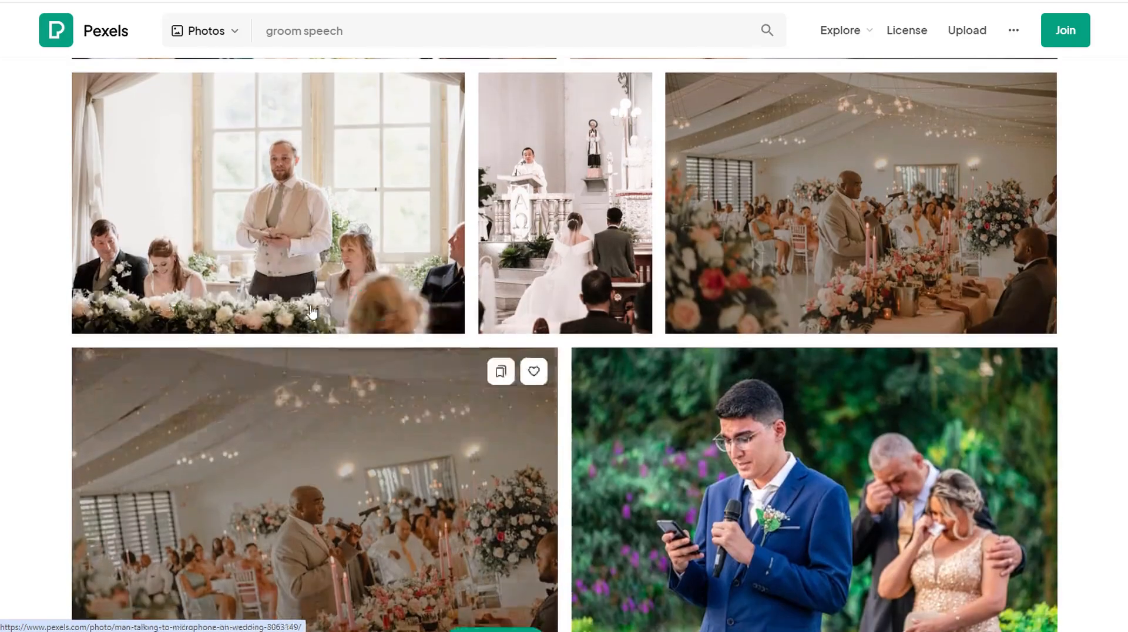
left_click(394, 307)
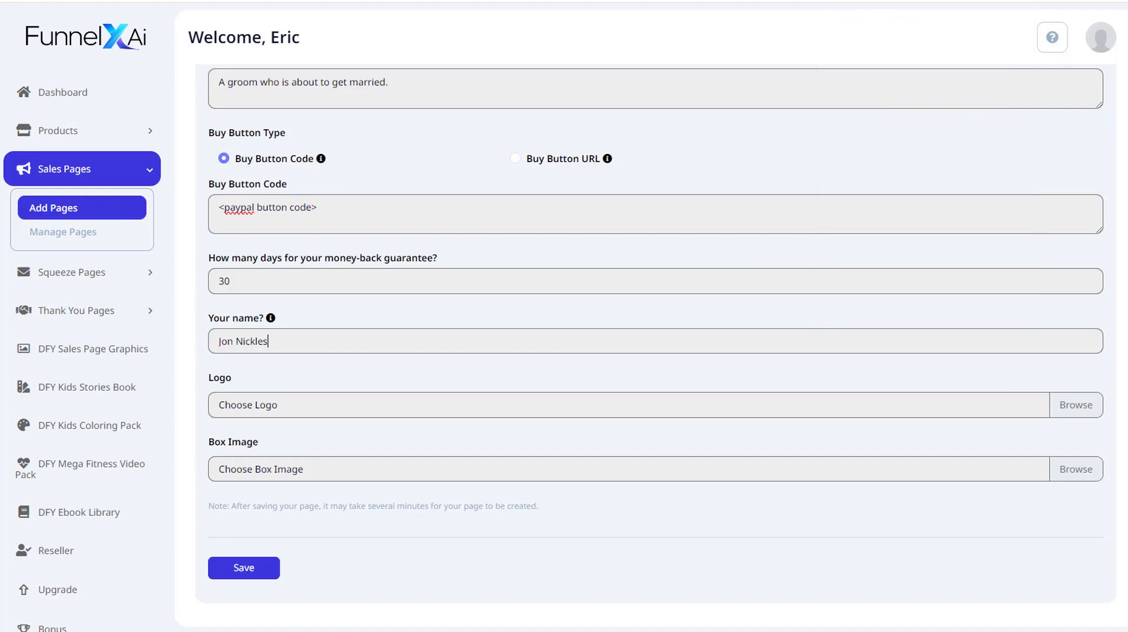
Choose a local picture as the box image of the sales page.
left_click(1075, 469)
double_click(146, 71)
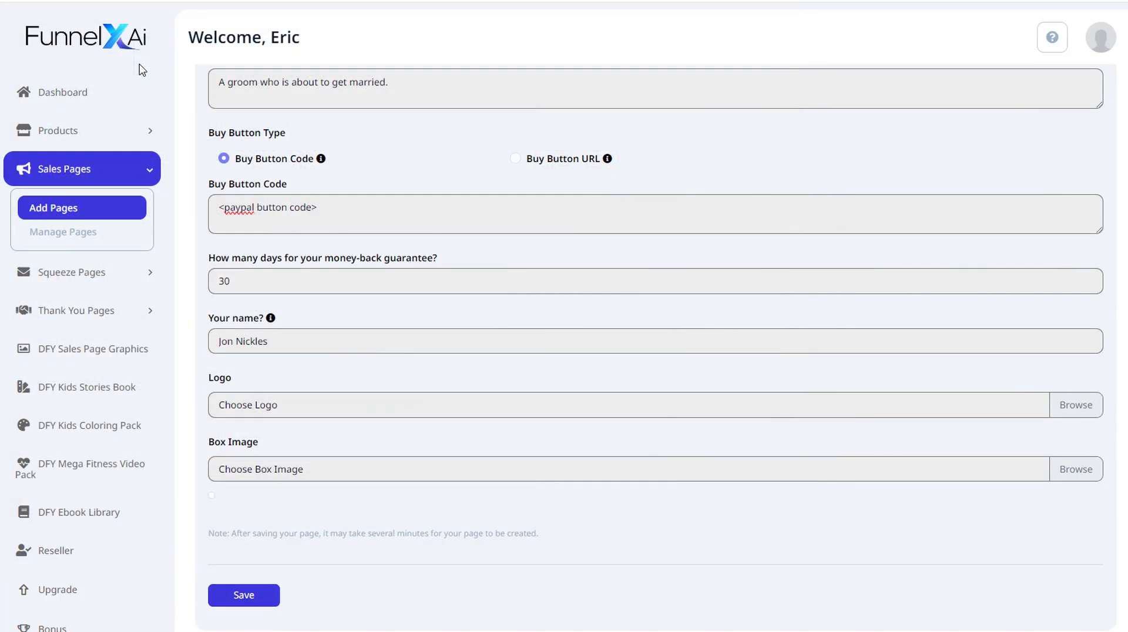
scroll(500, 513, "down", 2)
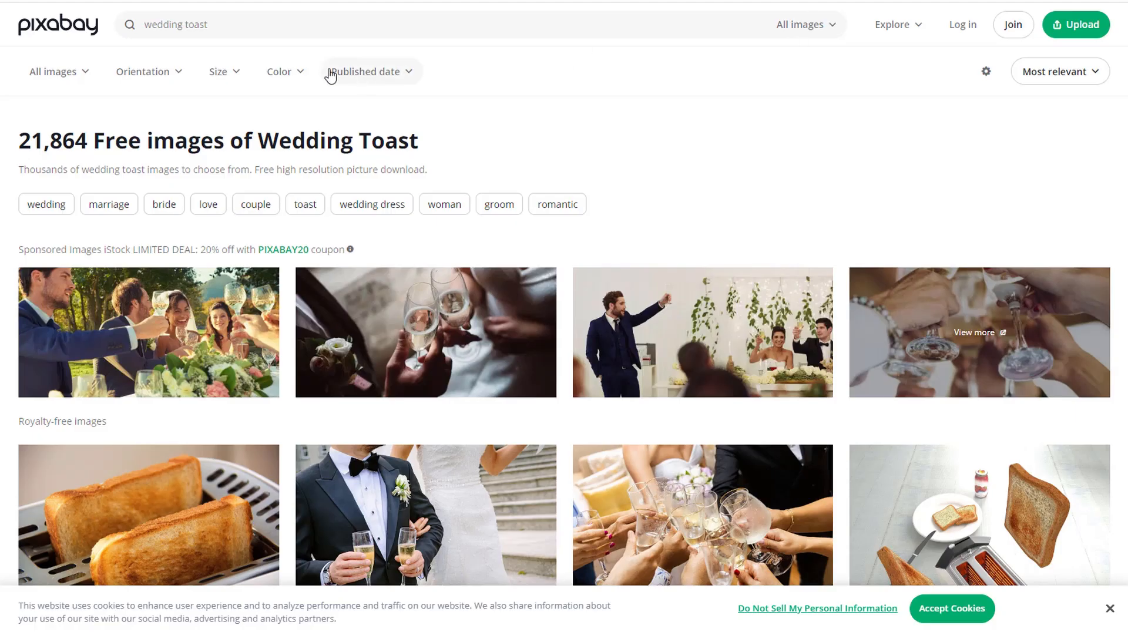
Look through the wedding toast images on Pixabay and restrict the results to illustrations.
scroll(540, 366, "down", 5)
scroll(540, 366, "down", 5)
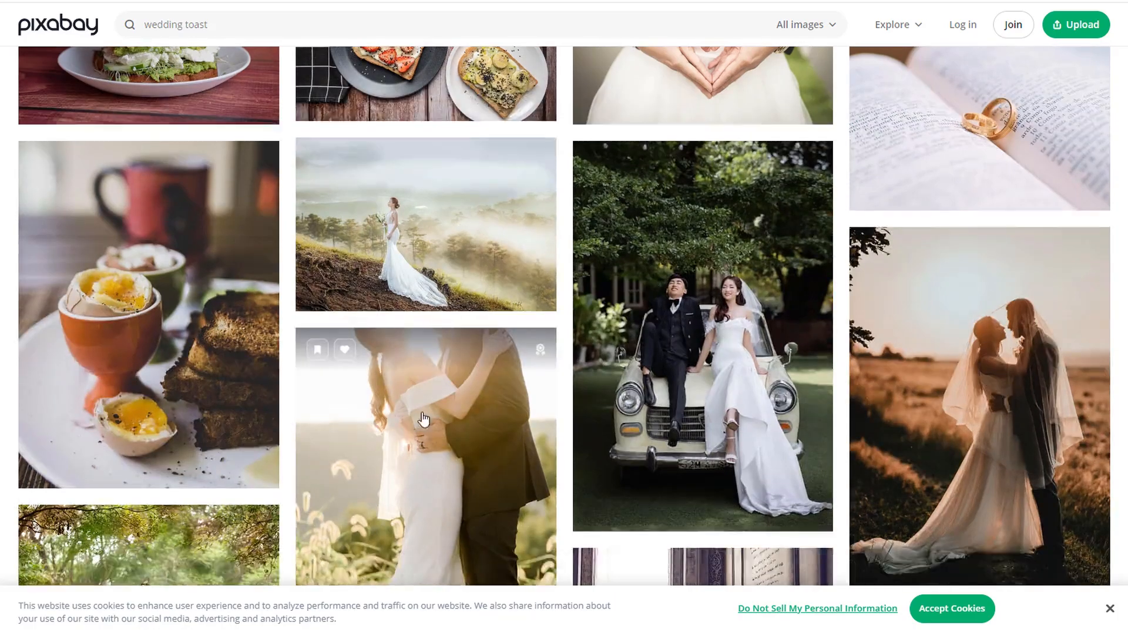
scroll(294, 282, "up", 10)
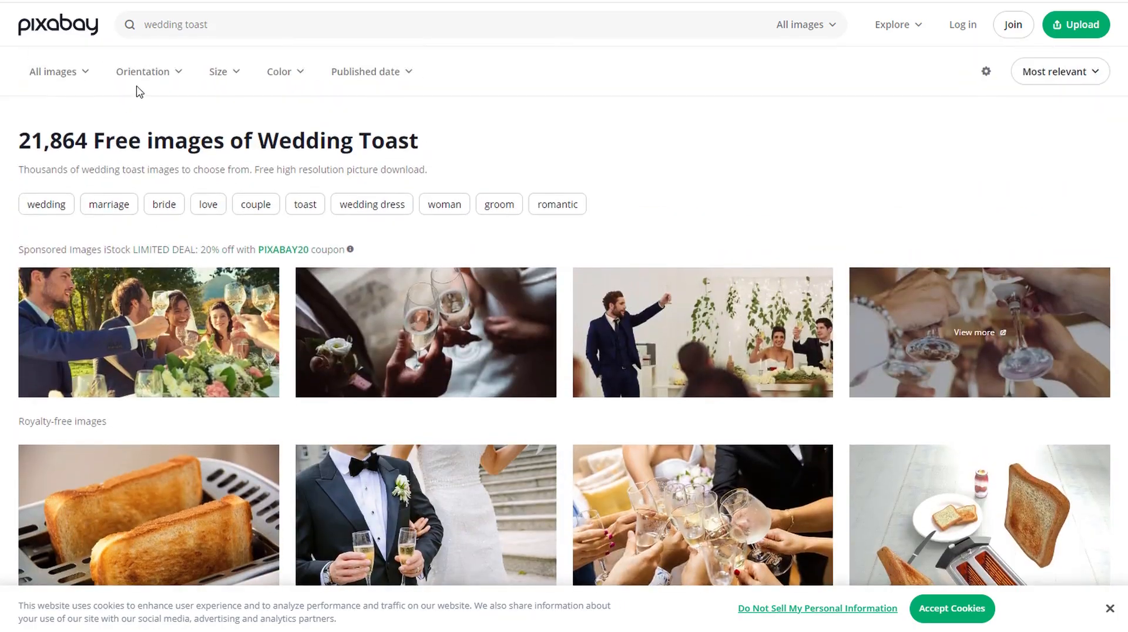
left_click(76, 74)
left_click(88, 176)
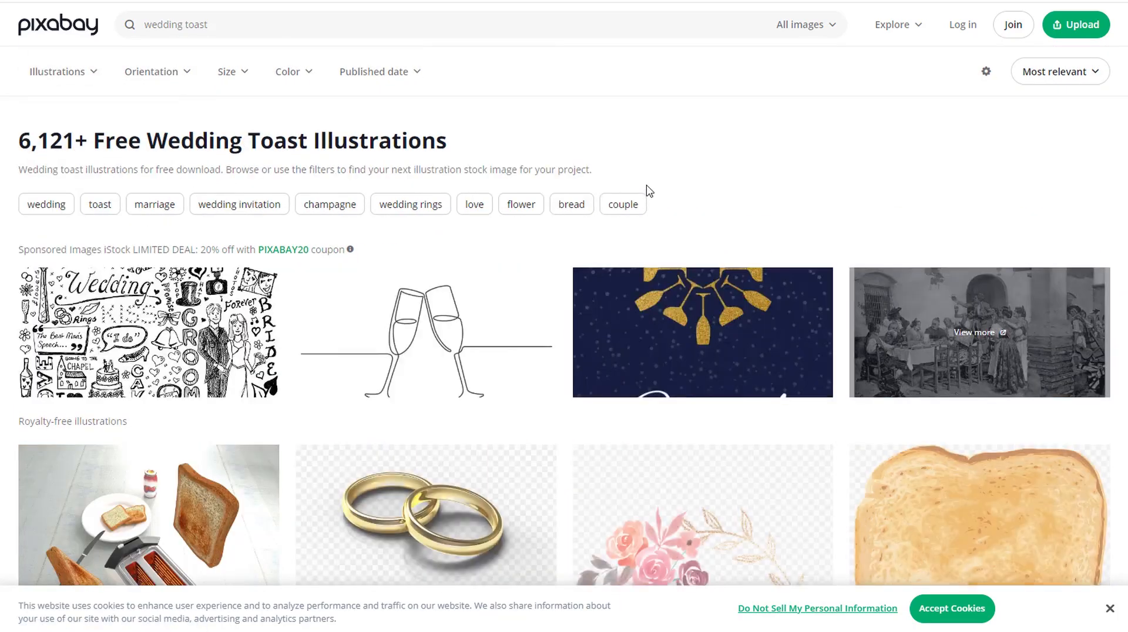
Open the clinking champagne glasses vector from the wedding toast illustrations.
scroll(603, 259, "down", 1)
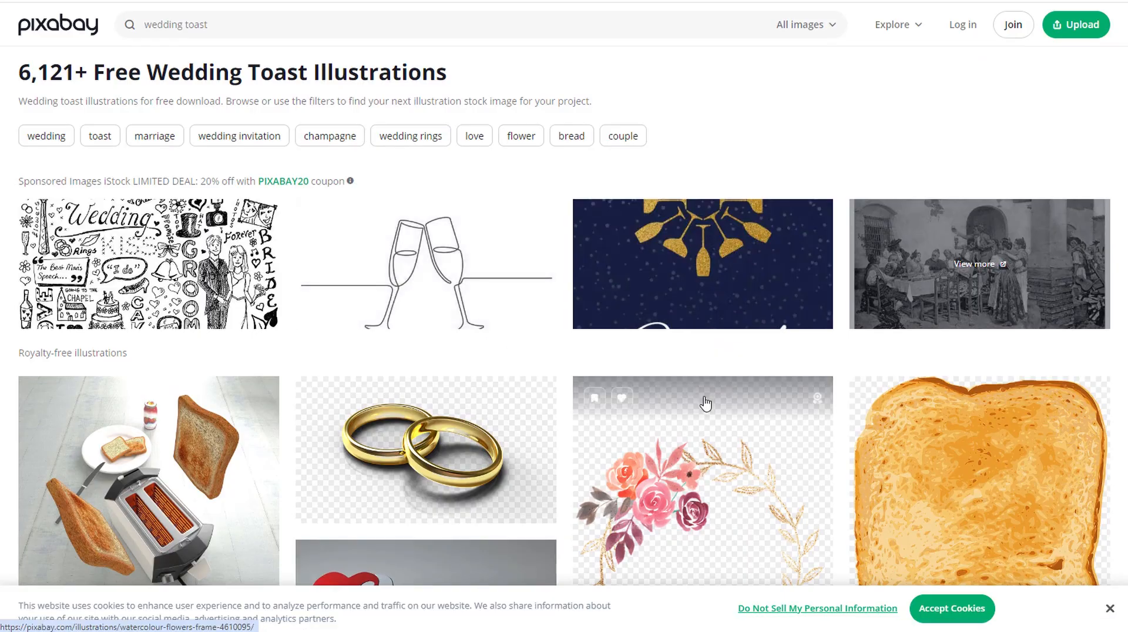
scroll(718, 397, "down", 9)
scroll(276, 334, "up", 2)
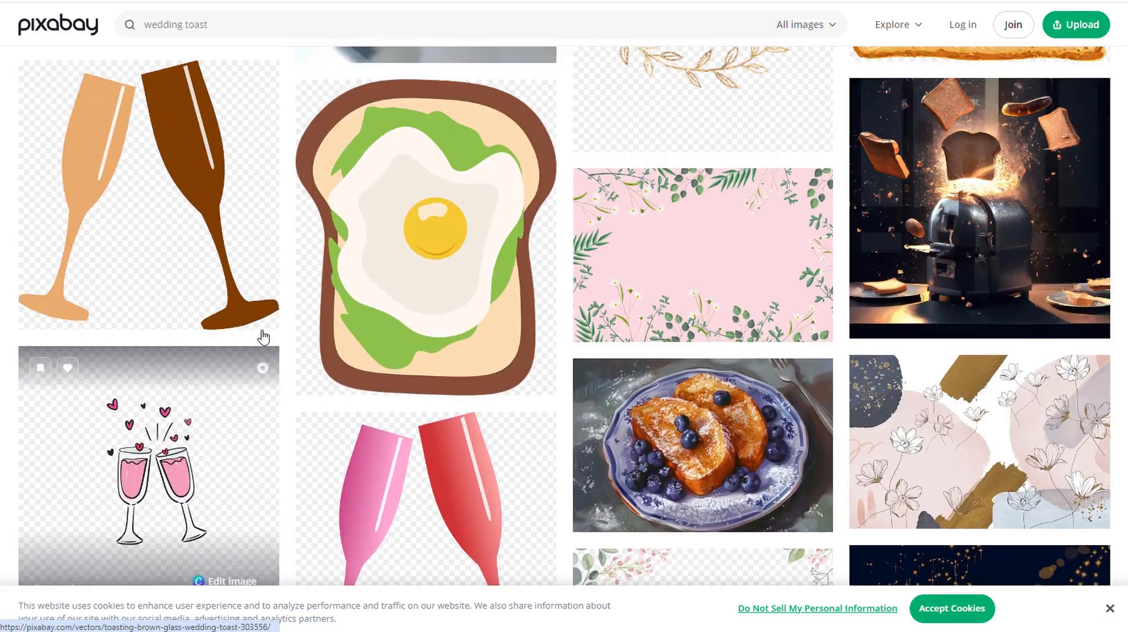
left_click(247, 329)
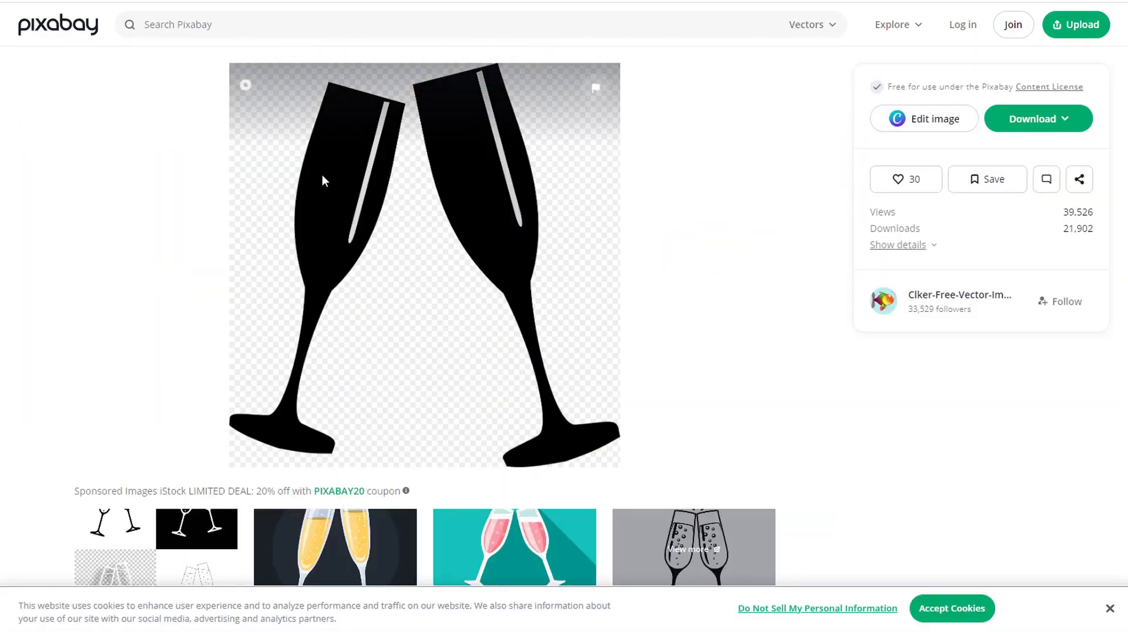
Download the champagne glasses vector as a 1238×1280 PNG and choose it as the sales page's logo.
left_click(1057, 118)
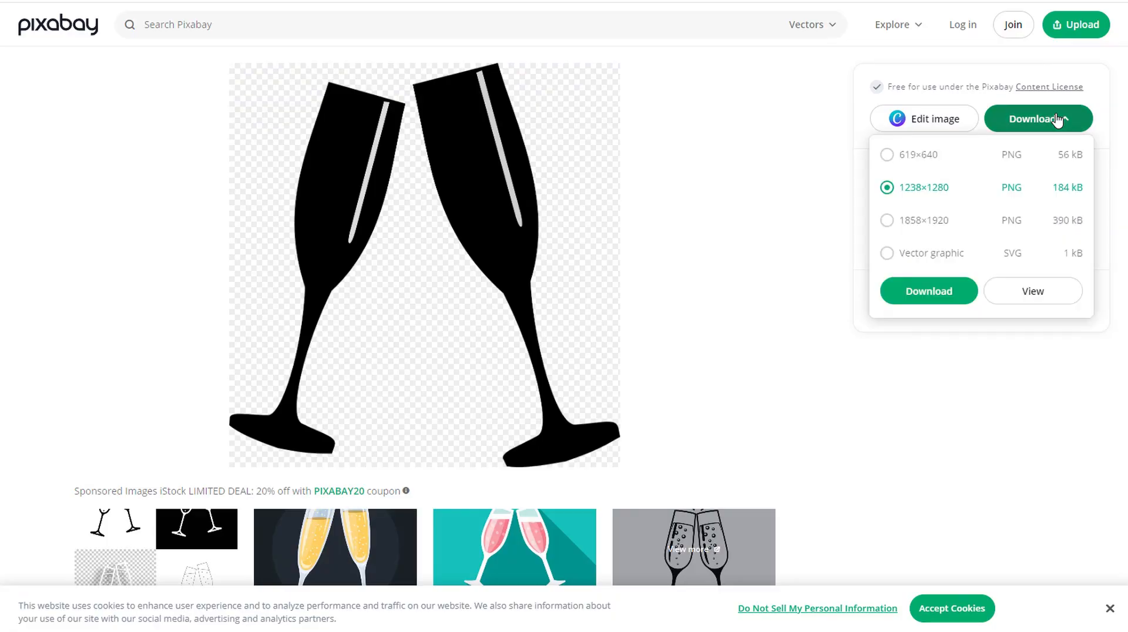
left_click(927, 289)
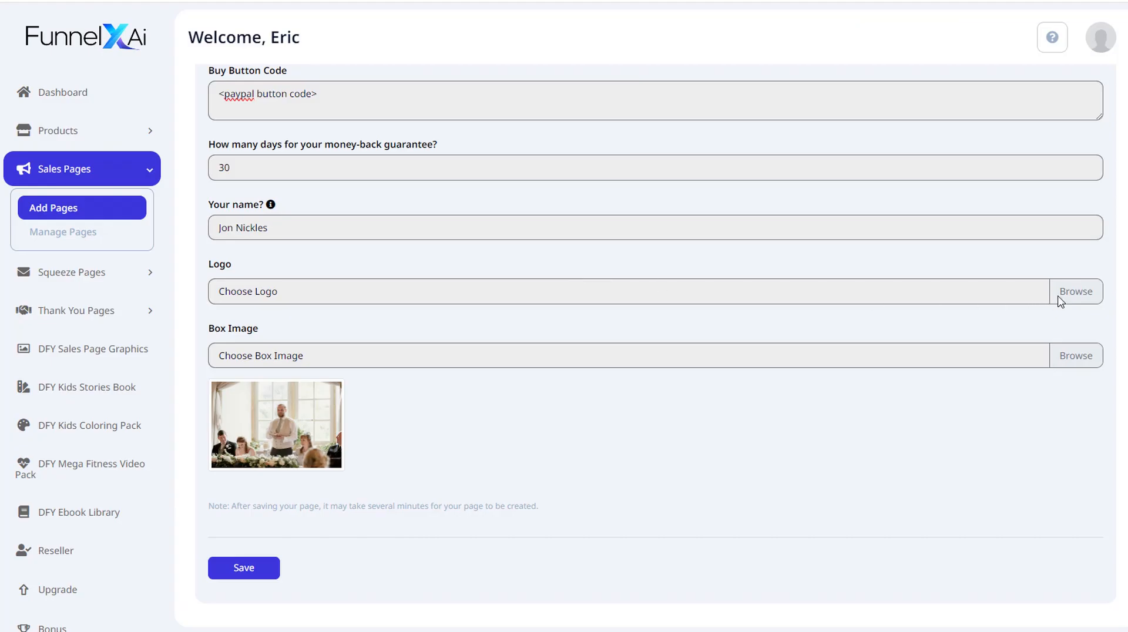
left_click(1076, 292)
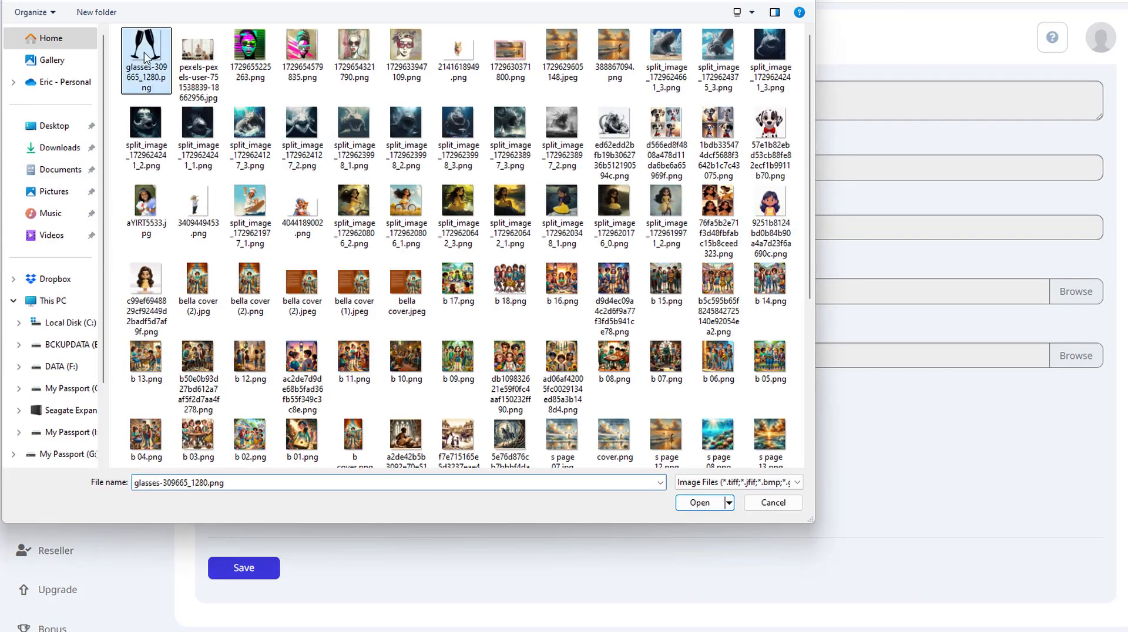
double_click(144, 52)
Save the sales page and read the note about page processing and visibility.
scroll(523, 481, "down", 3)
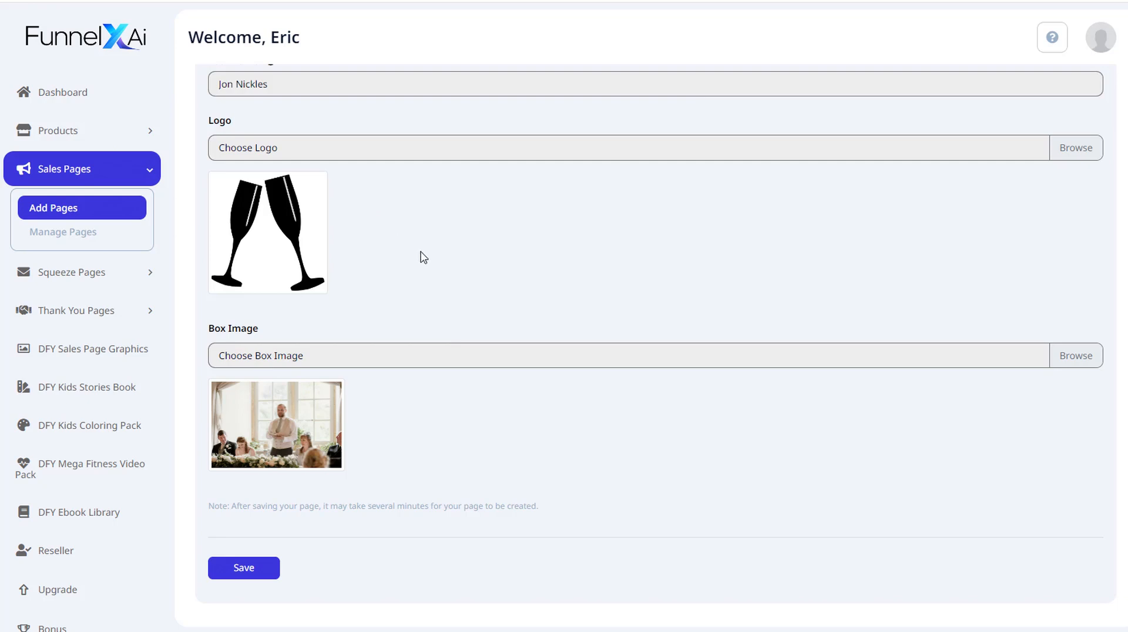
scroll(380, 296, "up", 1)
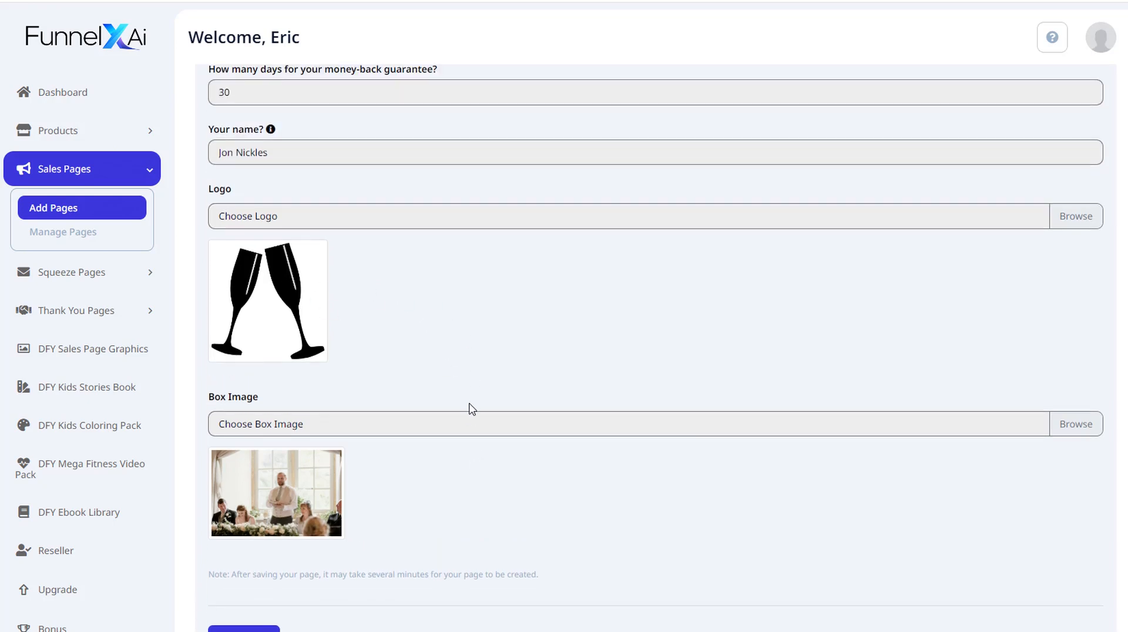
scroll(470, 406, "down", 1)
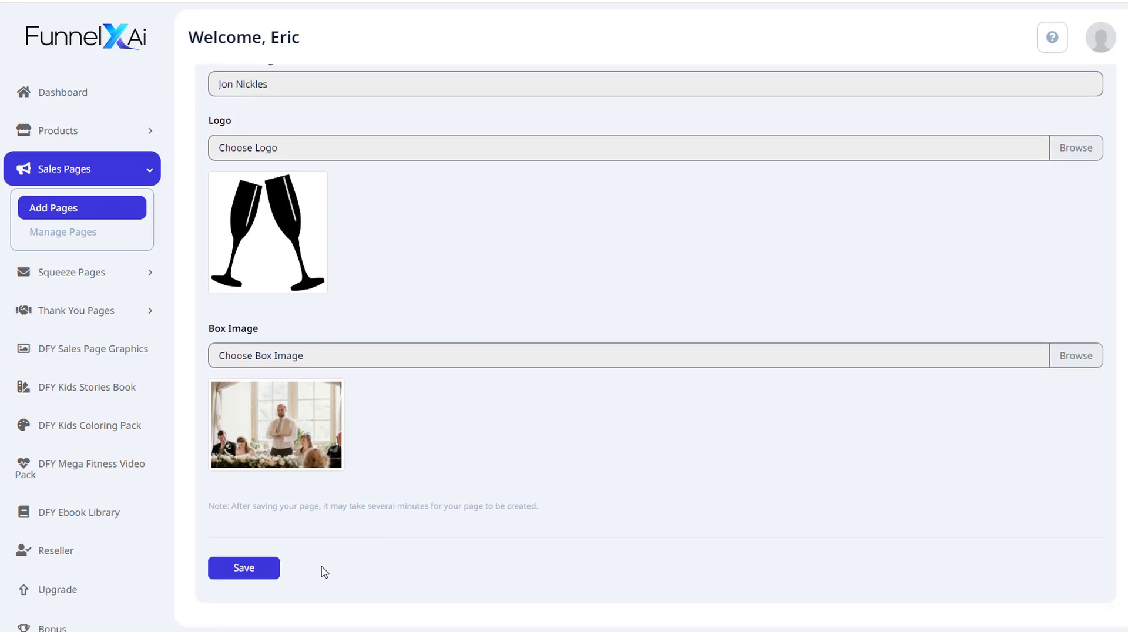
left_click(256, 571)
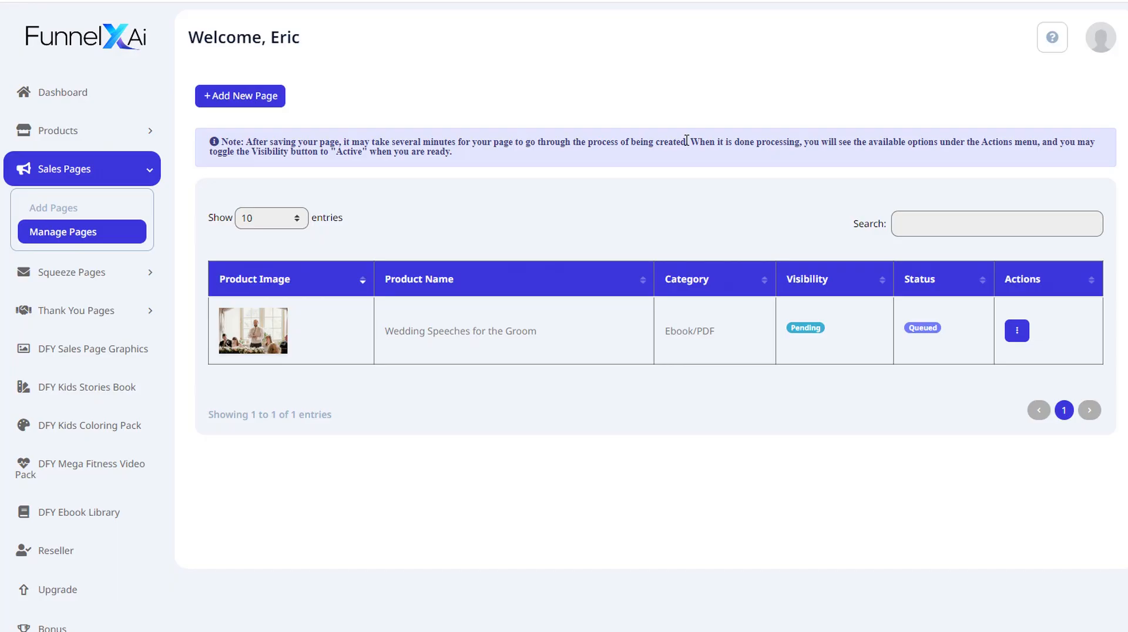
left_click_drag(687, 142, 981, 153)
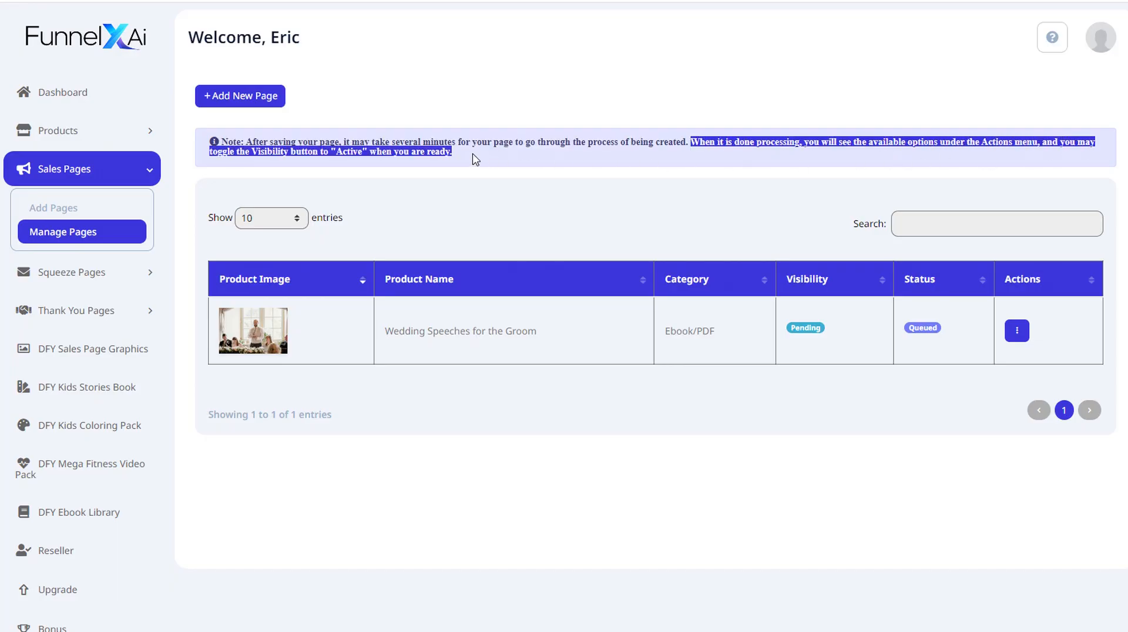
left_click(821, 355)
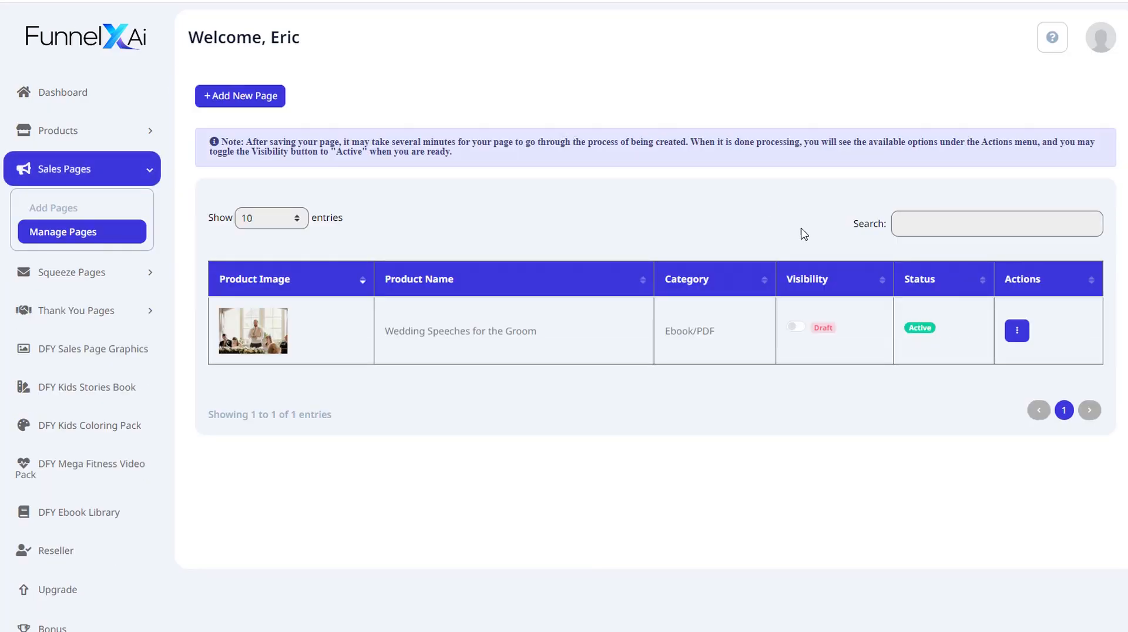
Set the visibility of the Wedding Speeches for the Groom sales page to active and open its design editor.
left_click(796, 327)
left_click(1021, 336)
left_click(1022, 334)
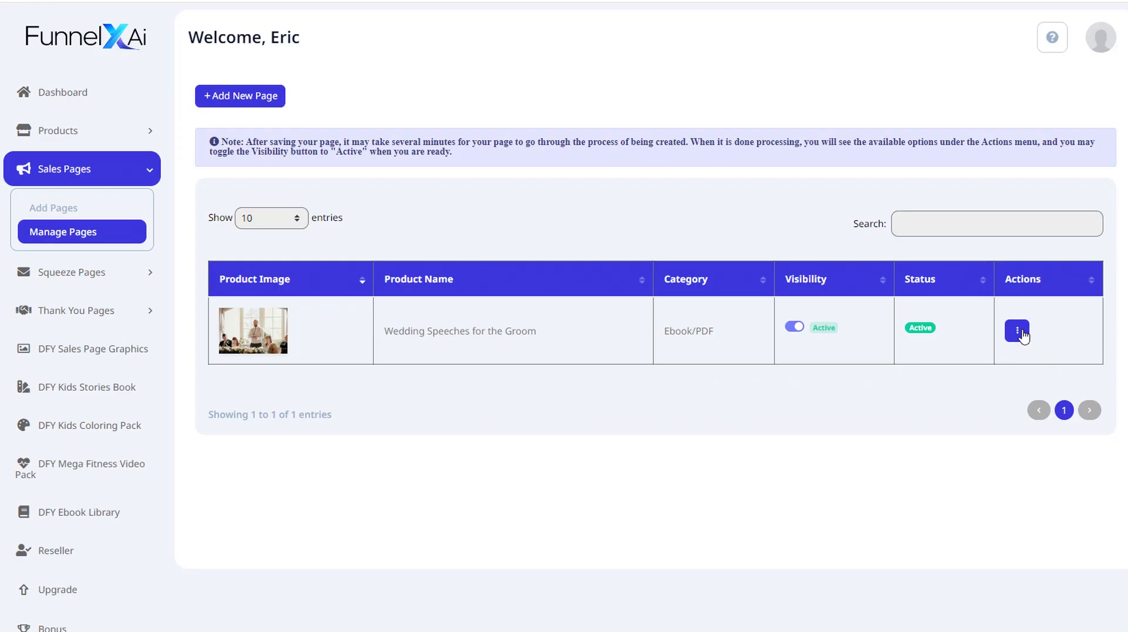
left_click(1022, 335)
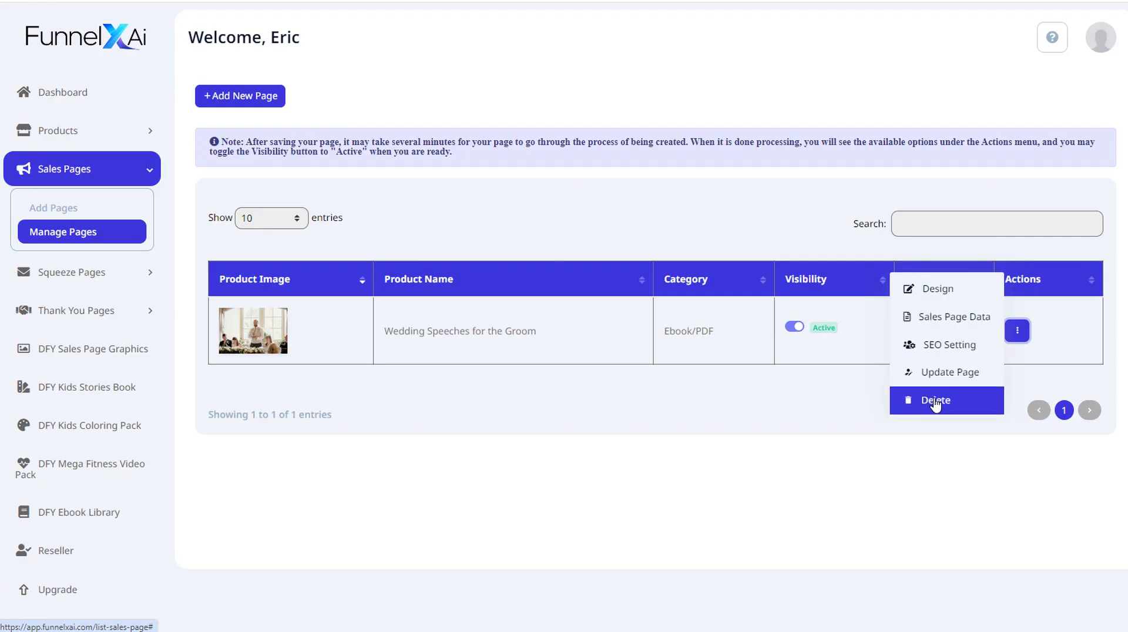
left_click(938, 289)
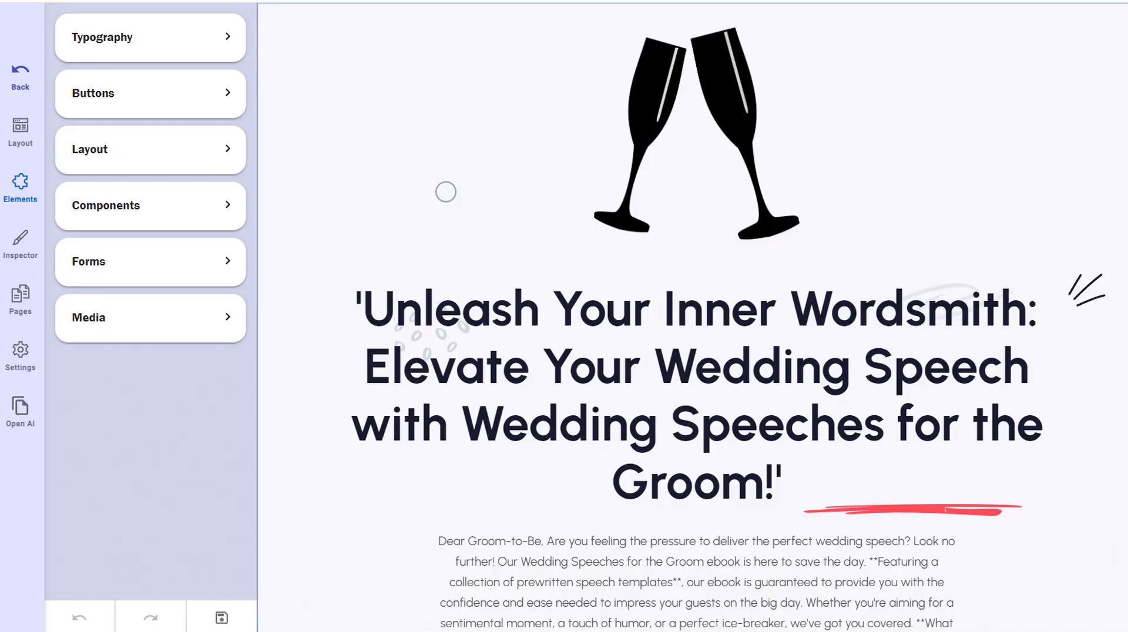
Left-align the intro paragraph below the main headline.
scroll(693, 317, "down", 1)
scroll(739, 104, "down", 1)
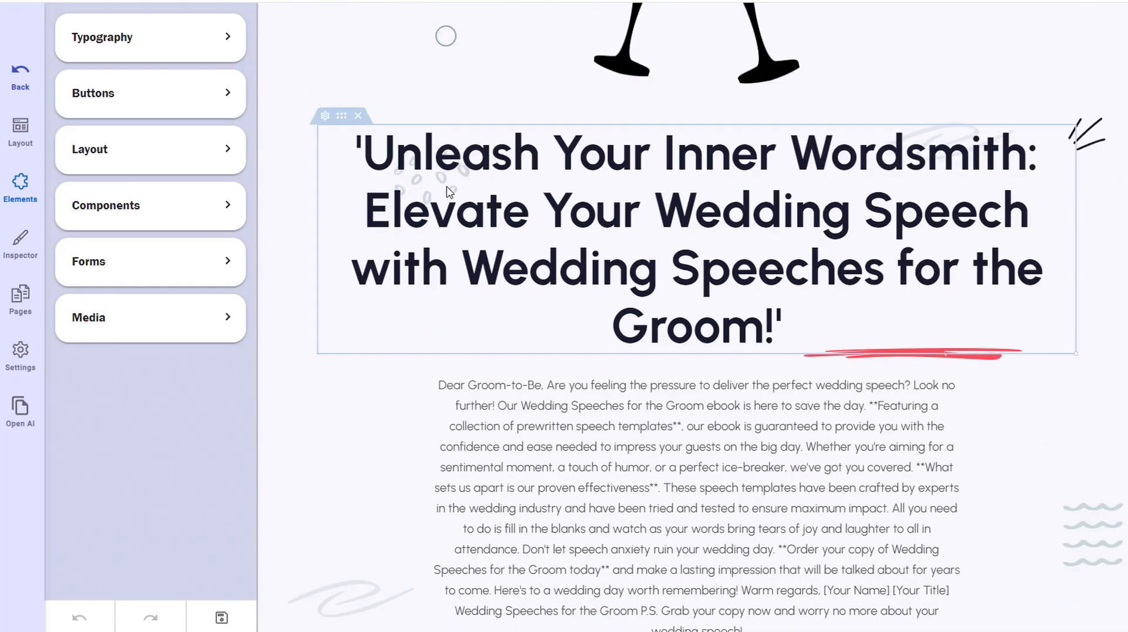
left_click(584, 220)
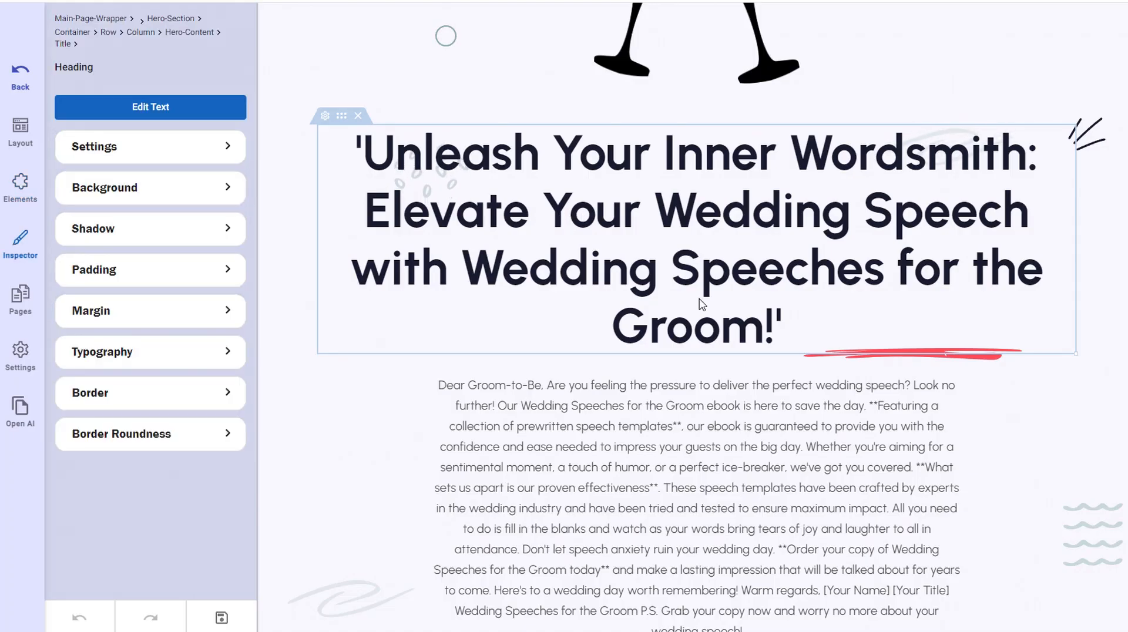
left_click(723, 403)
scroll(582, 288, "down", 3)
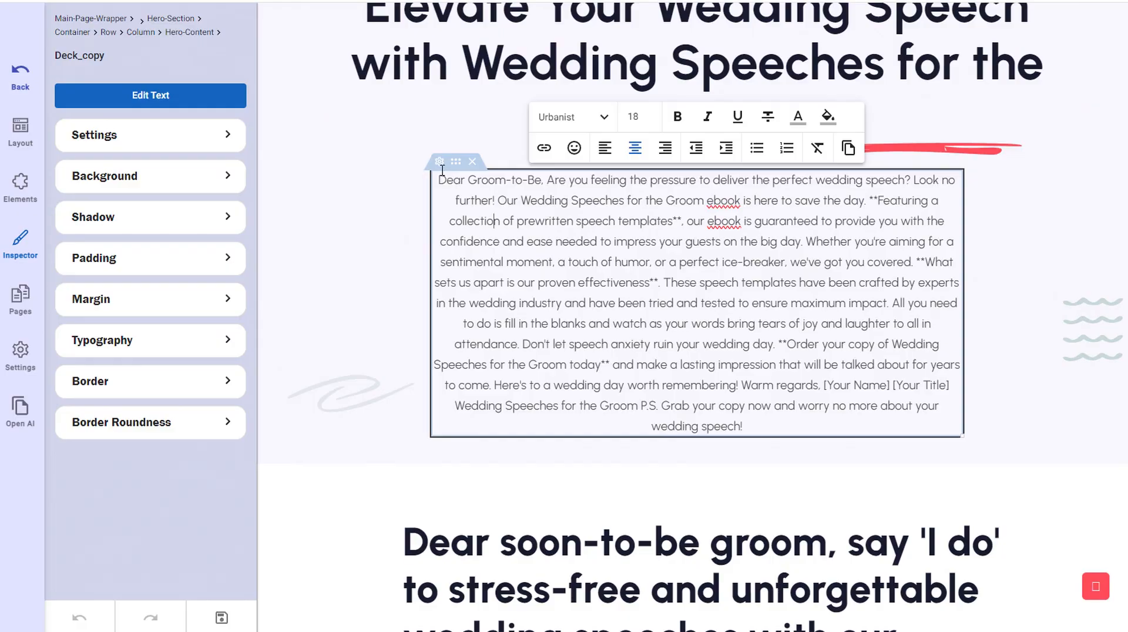
left_click(606, 150)
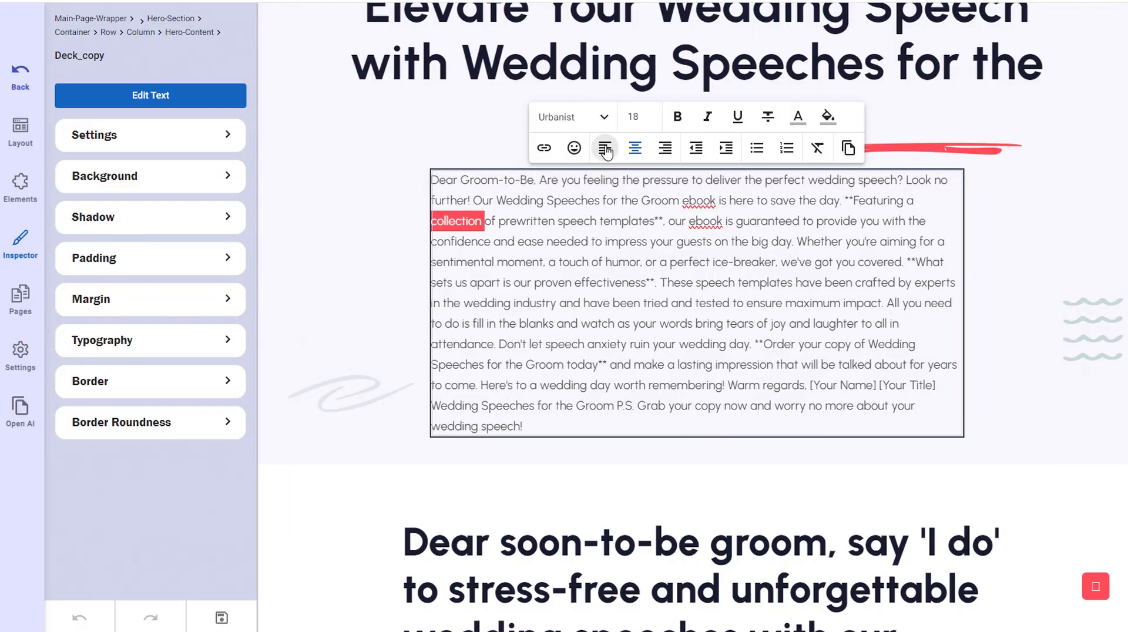
Start new paragraphs in the intro text after "Dear Groom-to-Be," and before "**Featuring a collection", with a blank line between them.
left_click(540, 180)
key("Return")
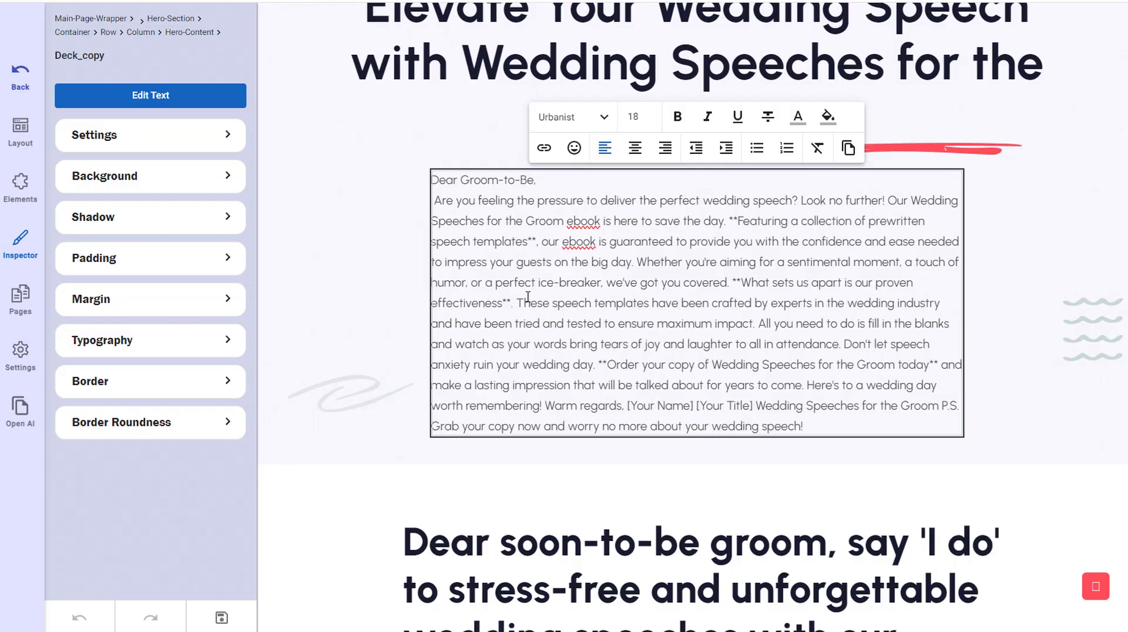
key("Return")
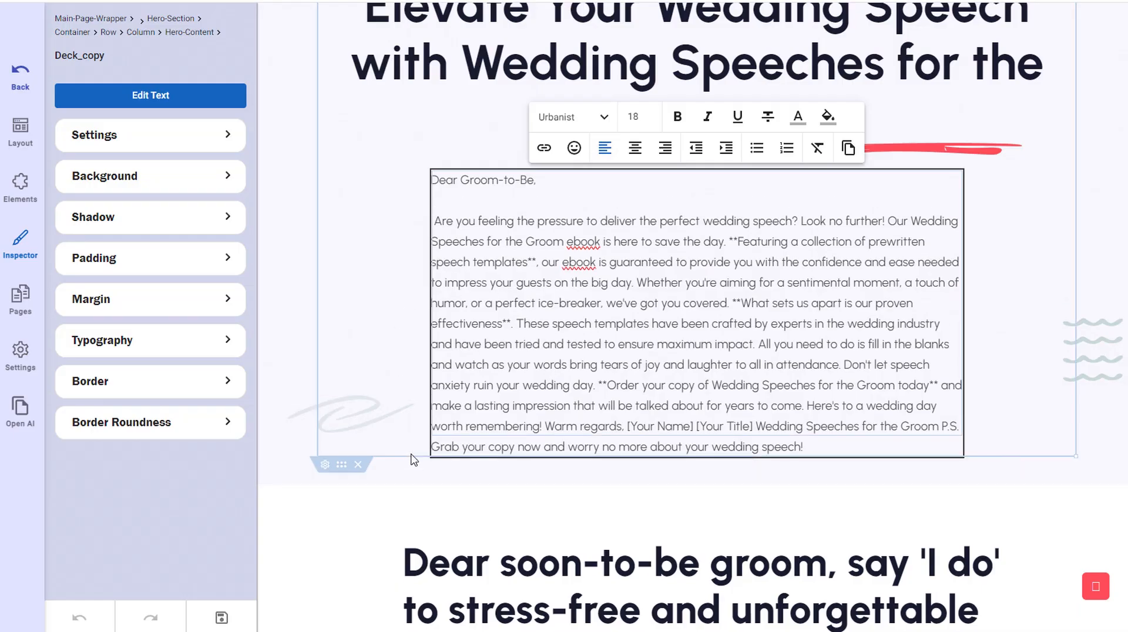
left_click(729, 242)
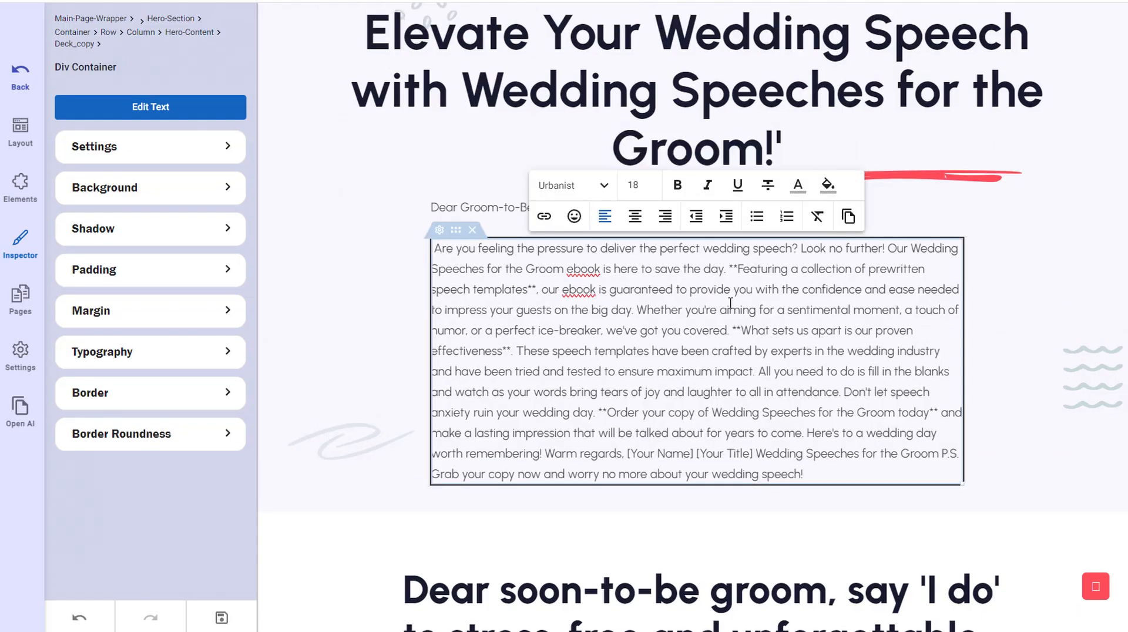
key("Return")
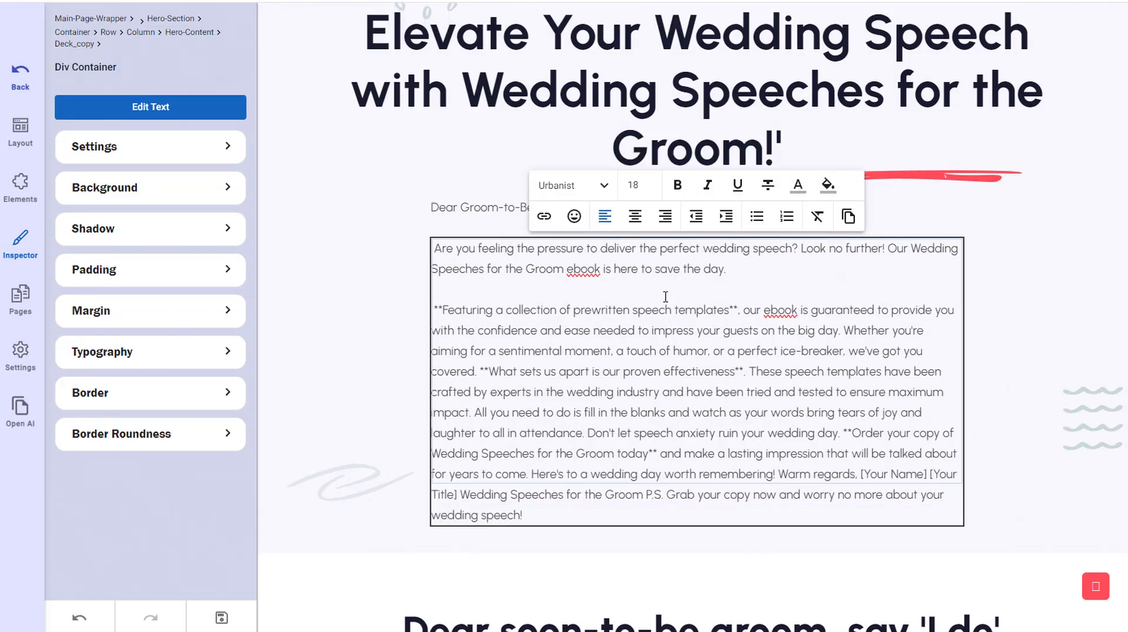
Start new paragraphs in the intro text before "**What sets us apart" and "**Order your copy", separated by blank lines.
scroll(589, 350, "down", 1)
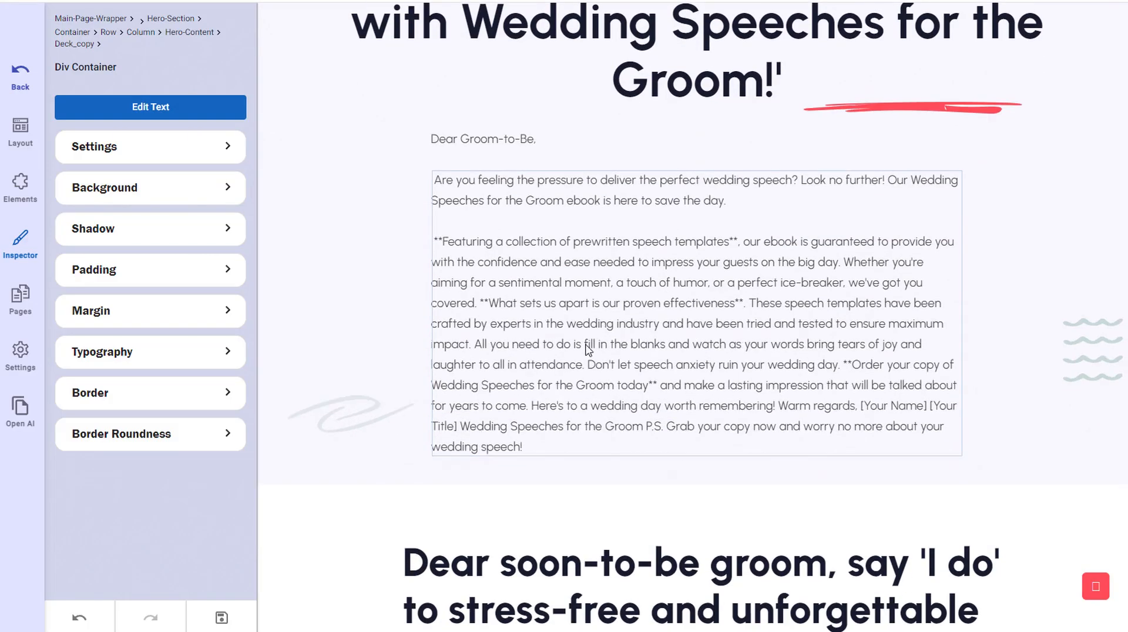
left_click(484, 304)
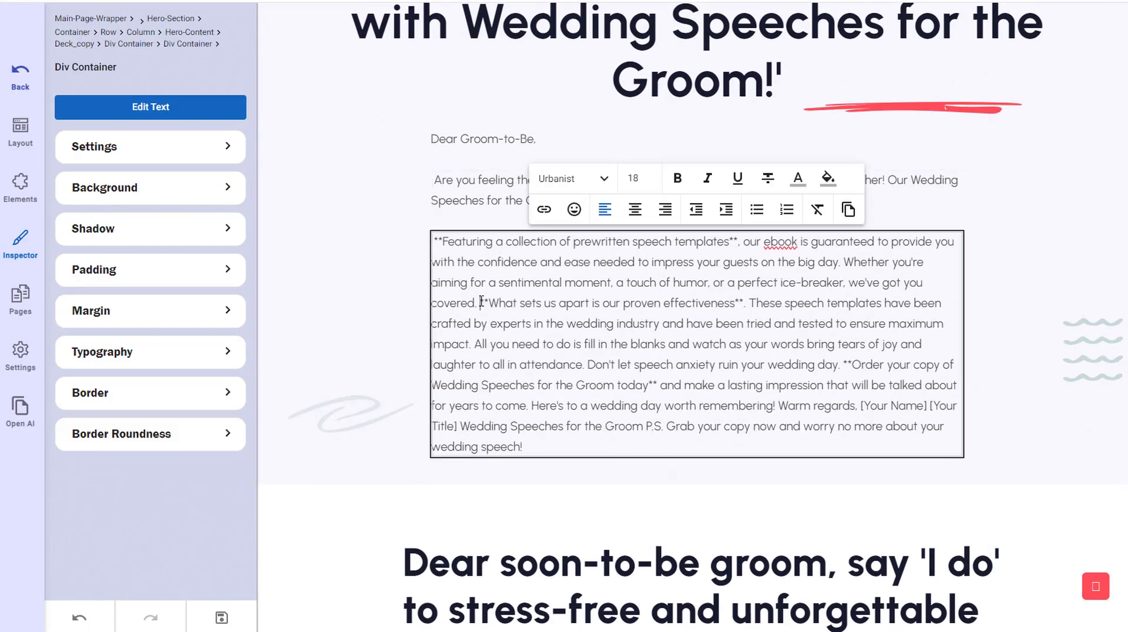
key("Return")
left_click(755, 406)
key("Return")
key("Return")
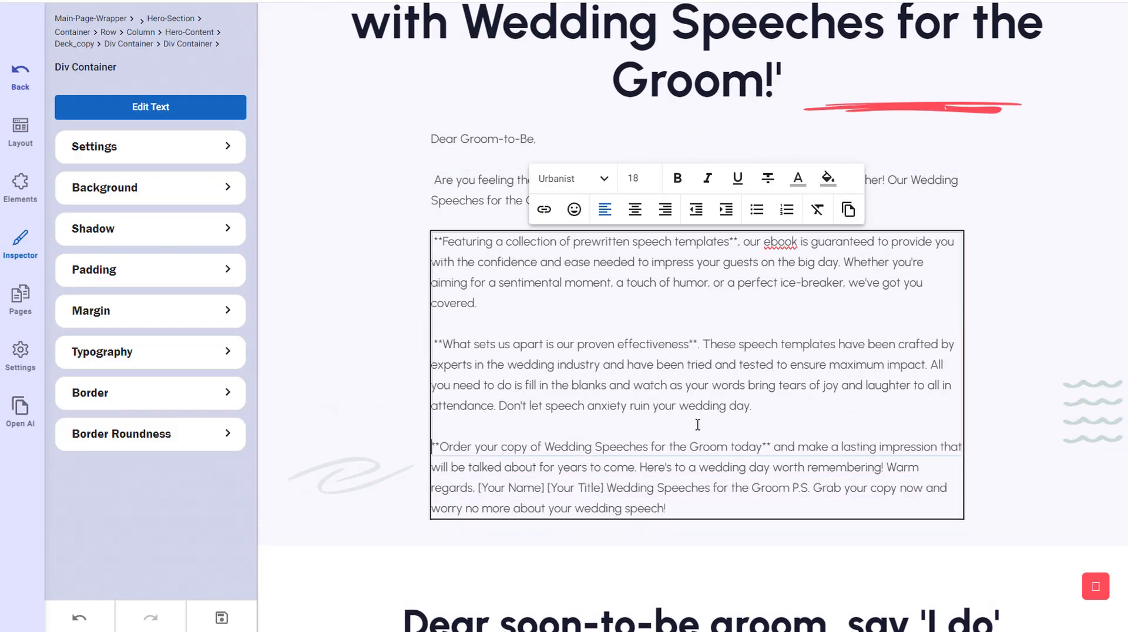
Delete the closing of the intro text from "Warm regards" through the P.S. line, ending it at "worth remembering!".
scroll(699, 425, "down", 3)
left_click(885, 263)
key("Return")
key("Return")
left_click_drag(516, 322, 642, 322)
key("Return")
left_click_drag(525, 345, 420, 291)
key("BackSpace")
left_click(506, 378)
Complete the cut-off "Dear soon-to-be groom" heading so that it ends with "customizable speech templates...".
scroll(506, 378, "down", 2)
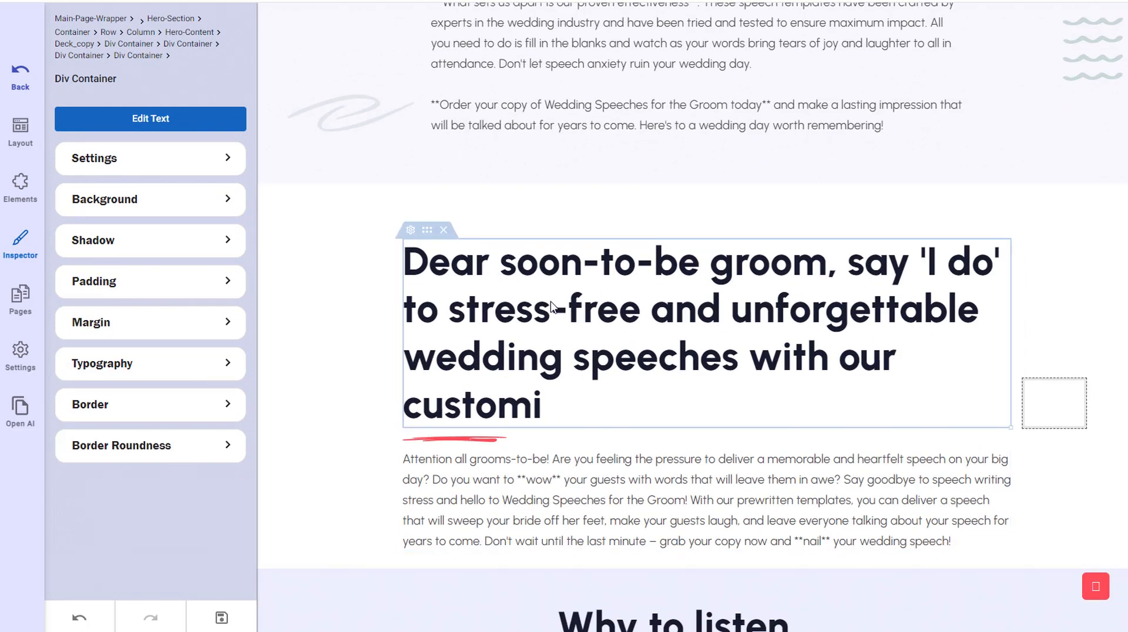
scroll(552, 305, "down", 2)
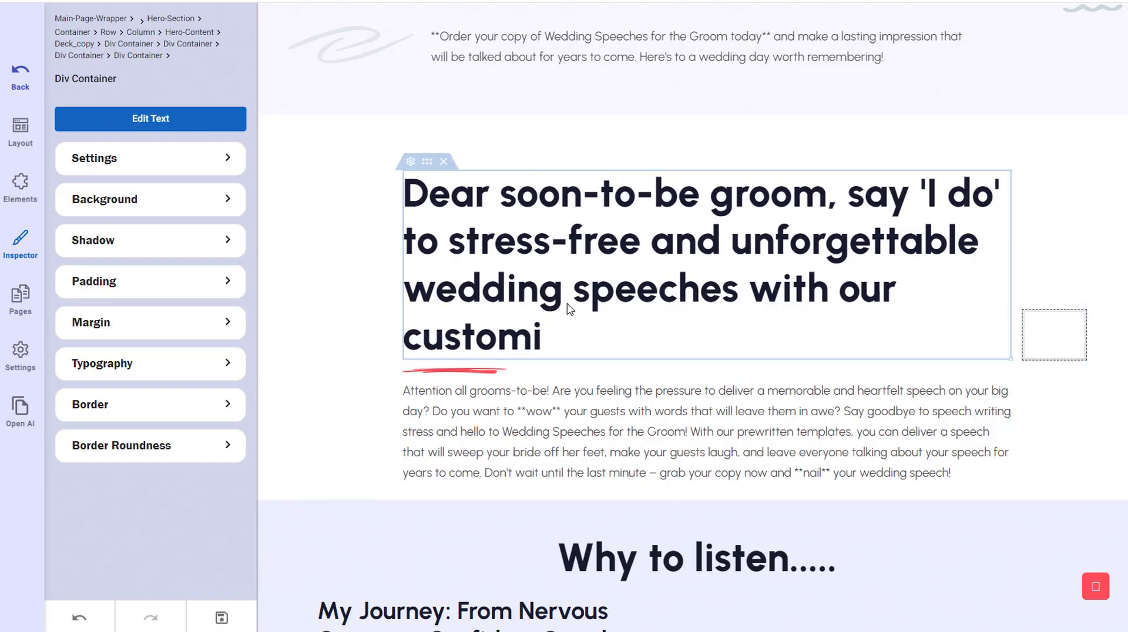
scroll(438, 284, "down", 2)
left_click(551, 270)
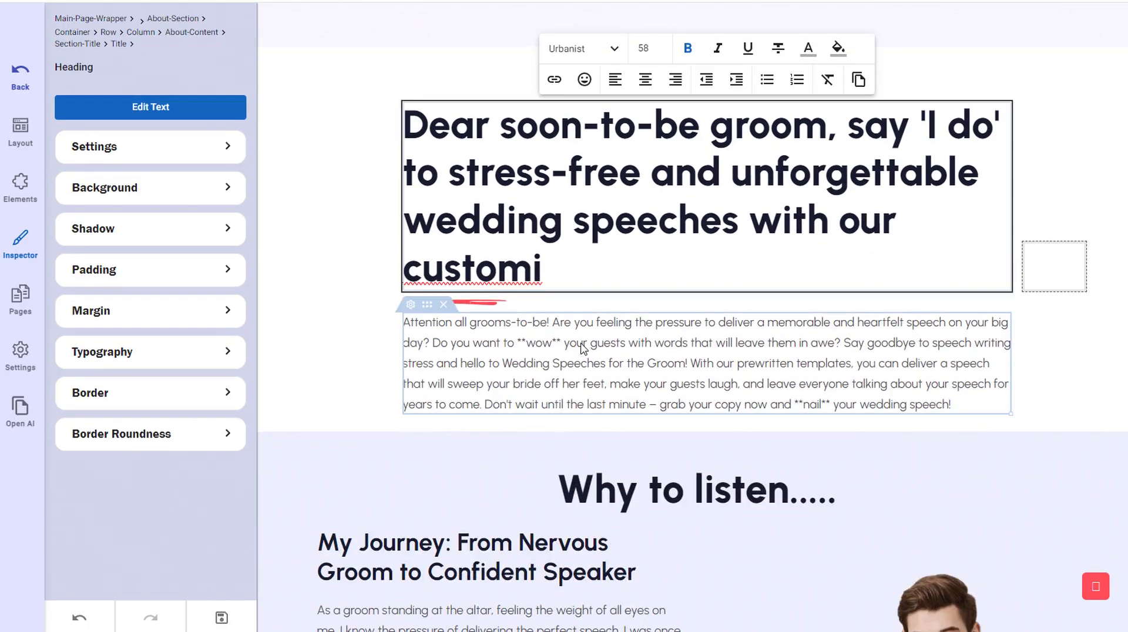
type("zable ")
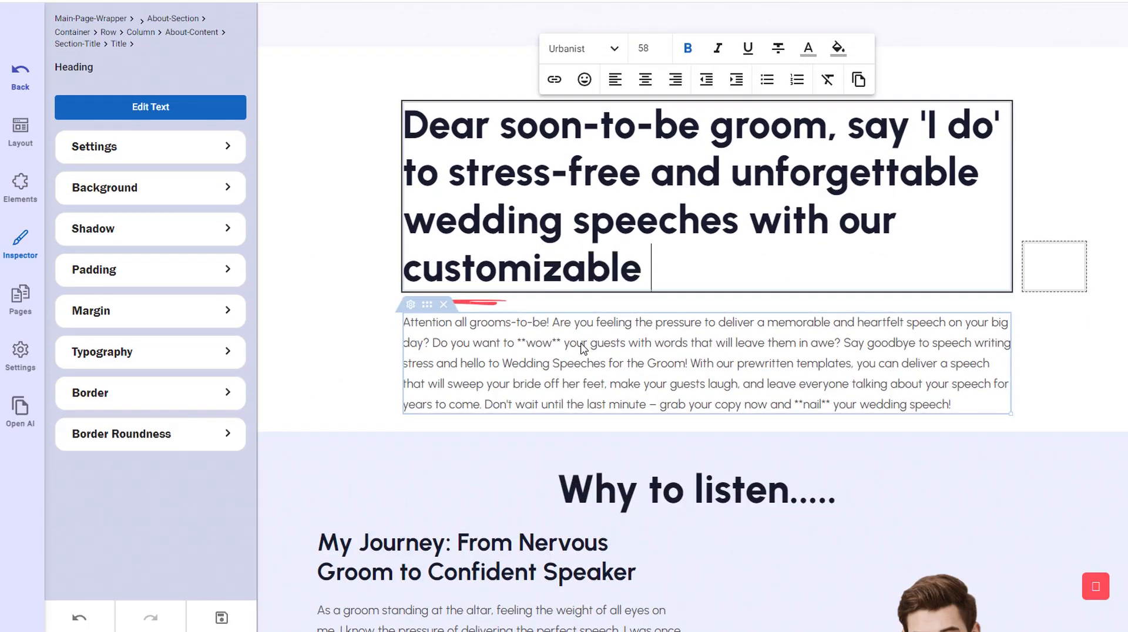
type("speech temp")
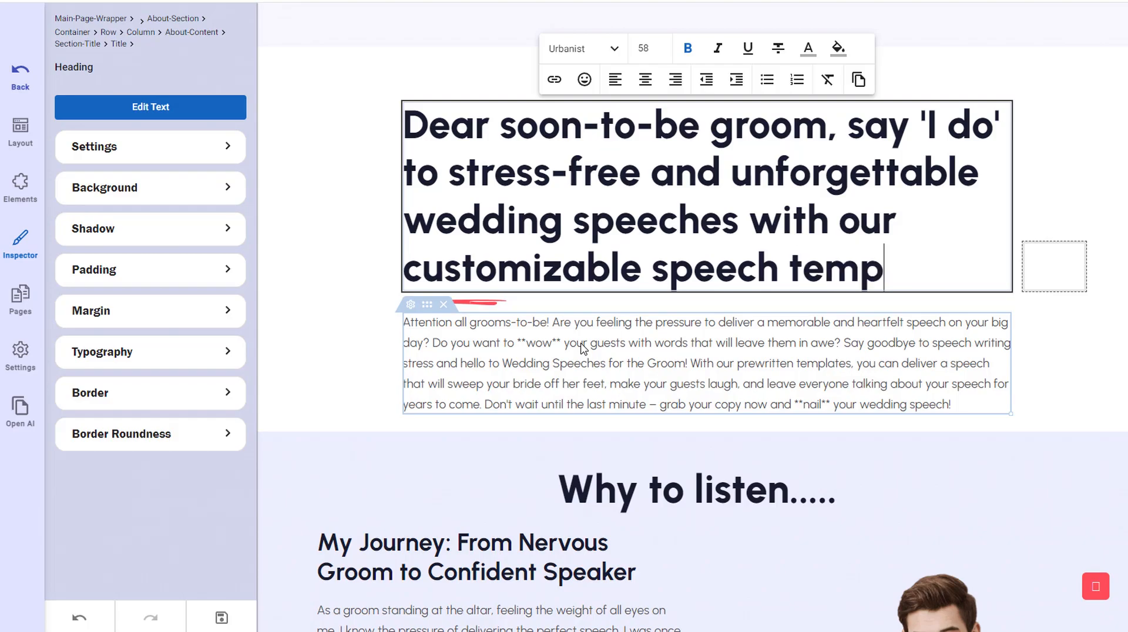
type("lates.")
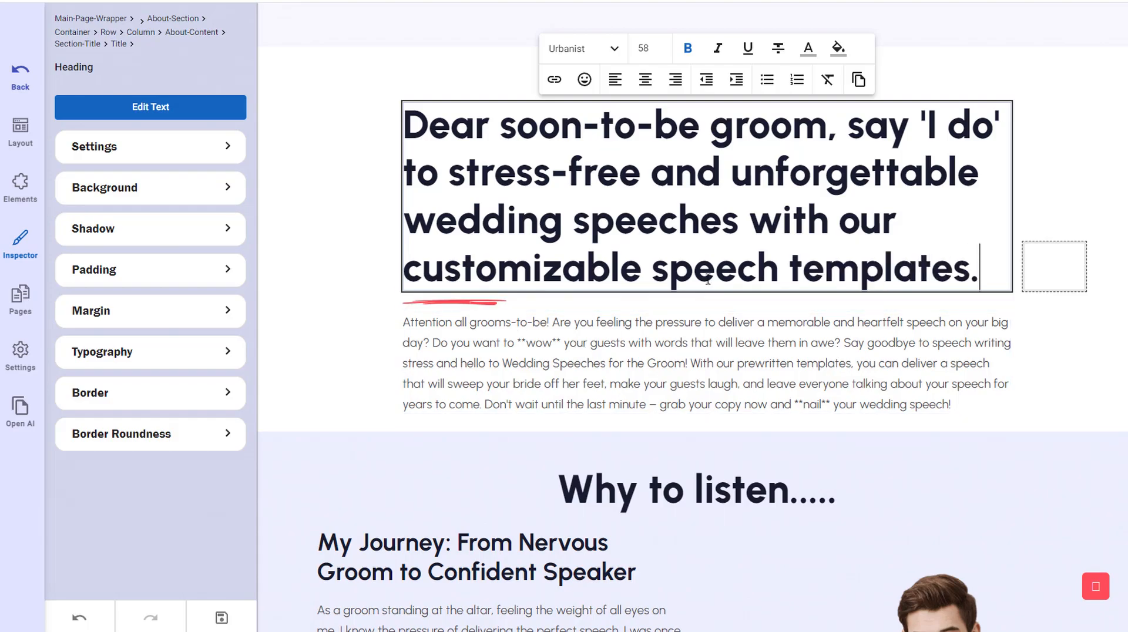
type("..")
left_click(899, 448)
Reword the "Why to listen" heading as "Why listen to me.....".
scroll(899, 448, "down", 3)
left_click(696, 283)
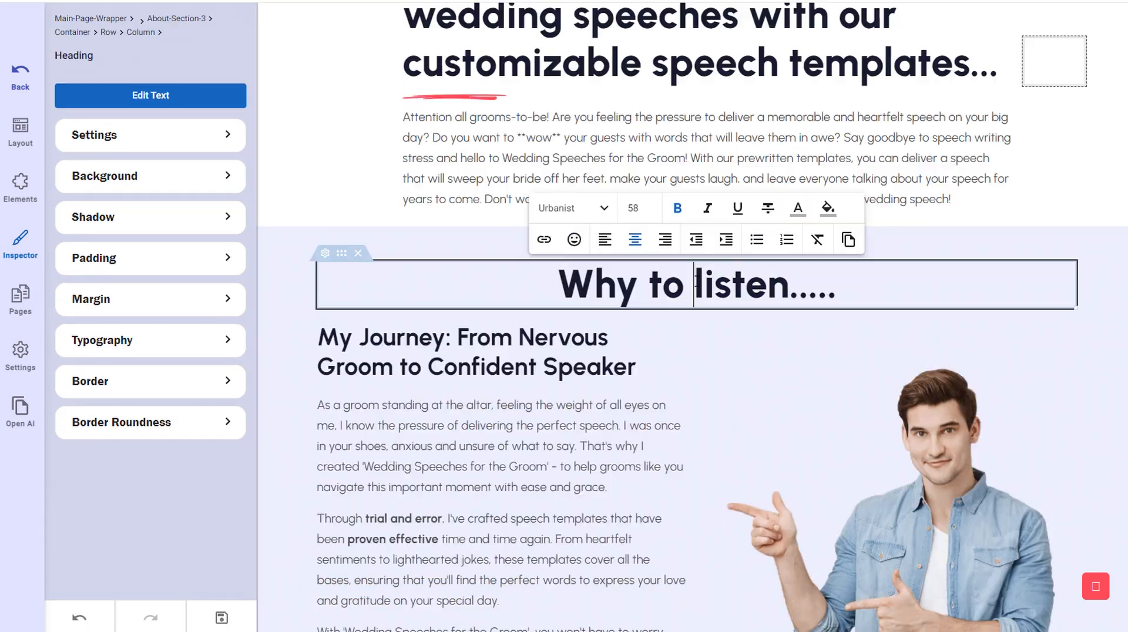
key("BackSpace")
key("BackSpace")
key("BackSpace")
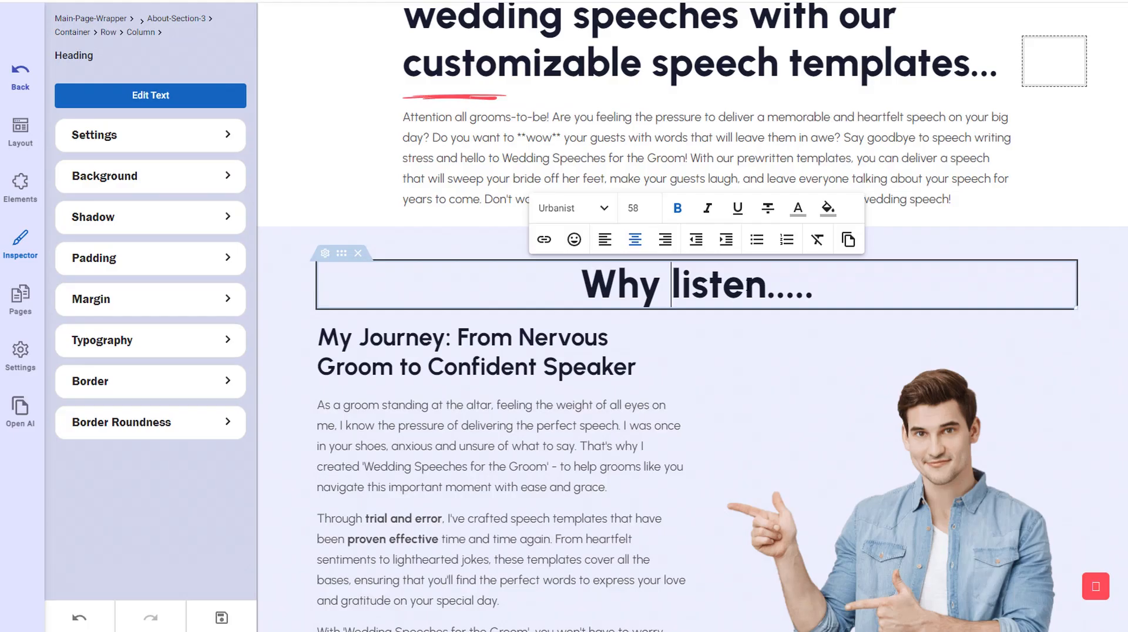
left_click(767, 284)
type("to me")
left_click(524, 444)
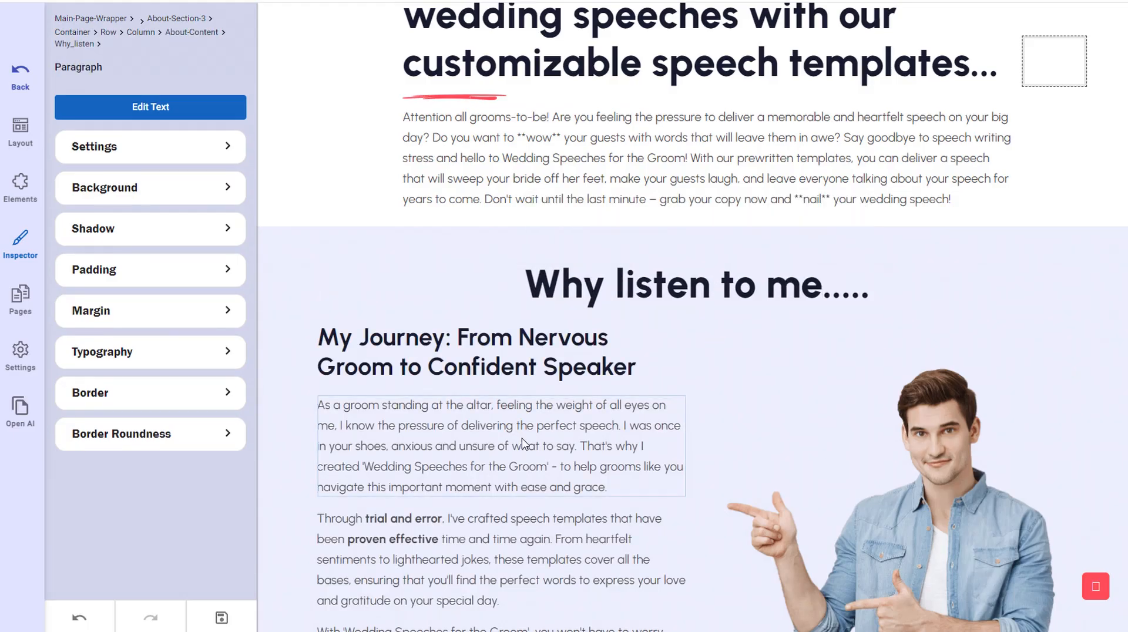
Delete the "Problem State" heading above the "I had several problems" text.
scroll(496, 361, "down", 1)
scroll(497, 362, "down", 1)
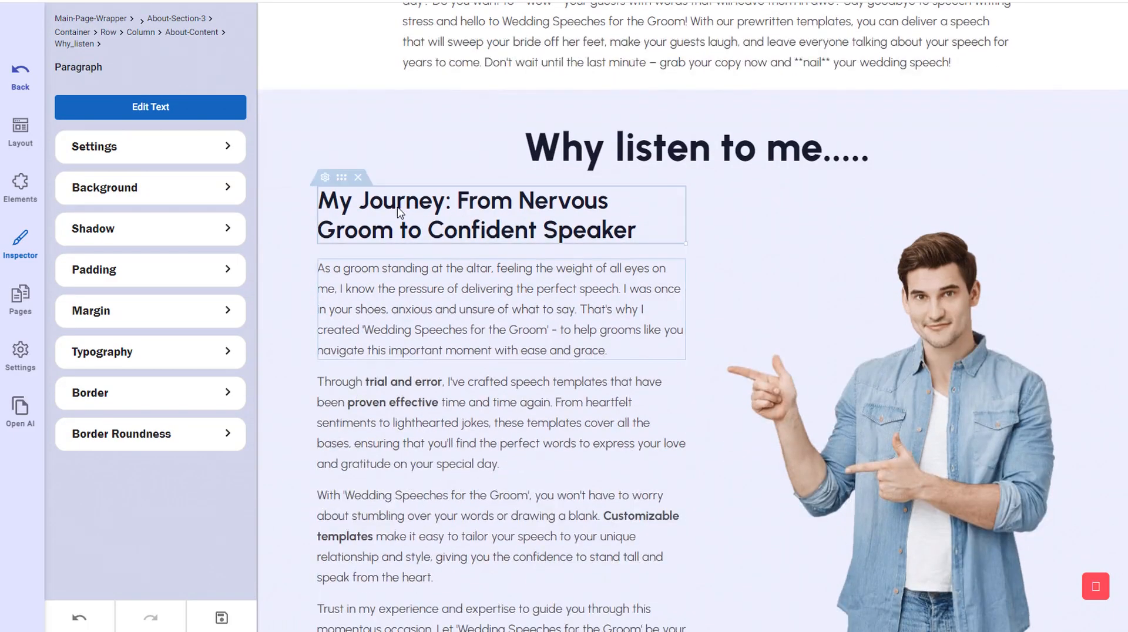
scroll(556, 353, "down", 6)
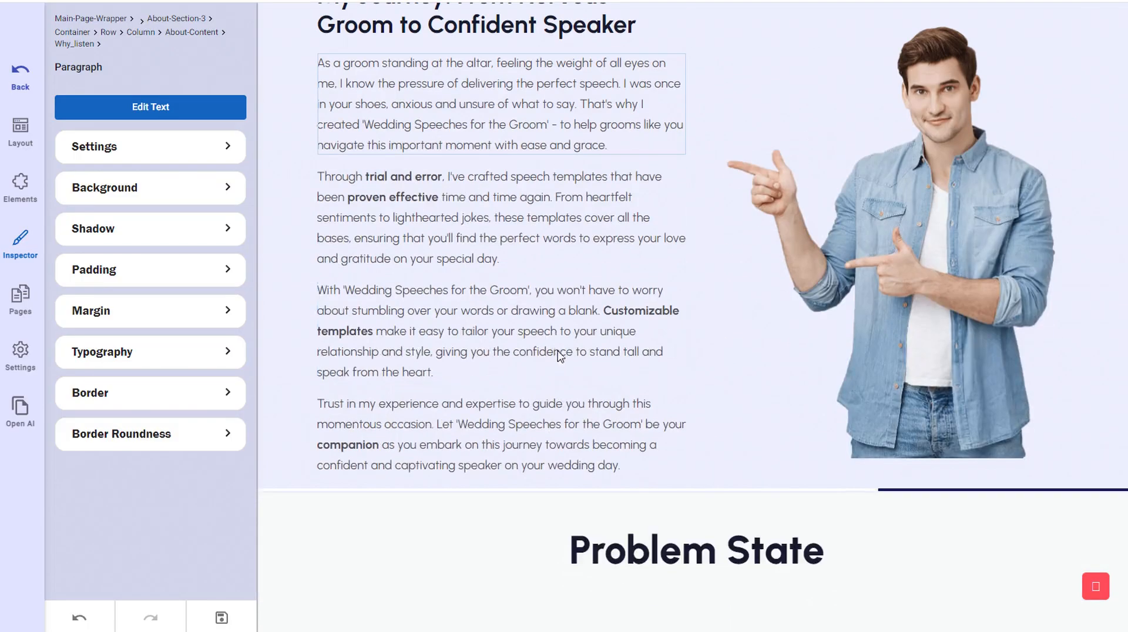
left_click(359, 299)
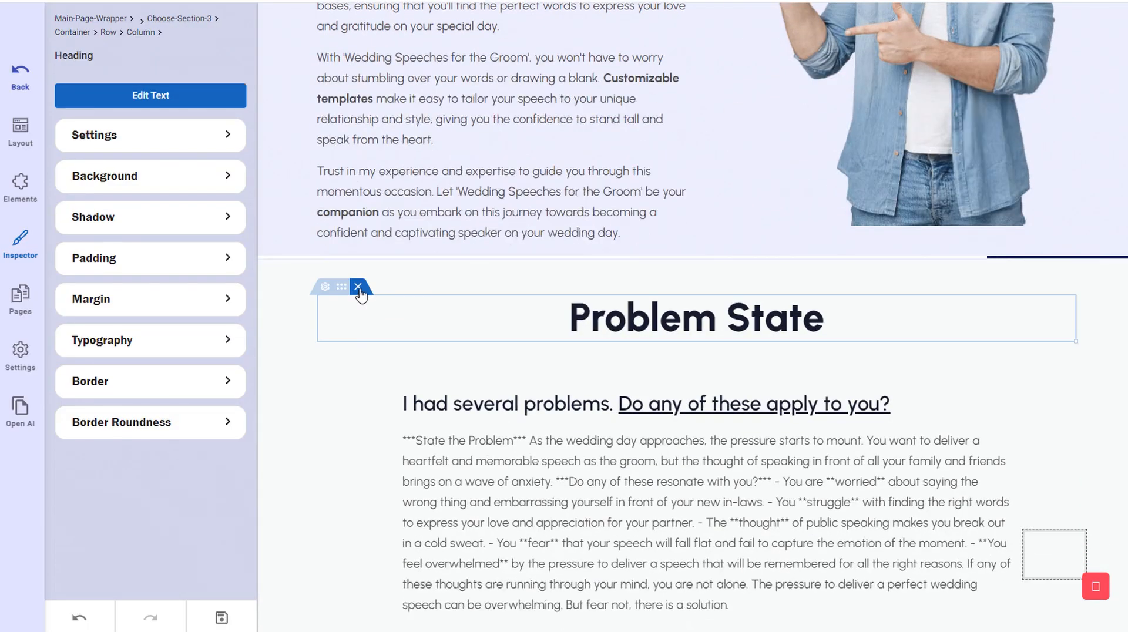
left_click(358, 287)
Review the "I had several problems" section and the end of the "My Journey" text above it.
scroll(488, 353, "up", 3)
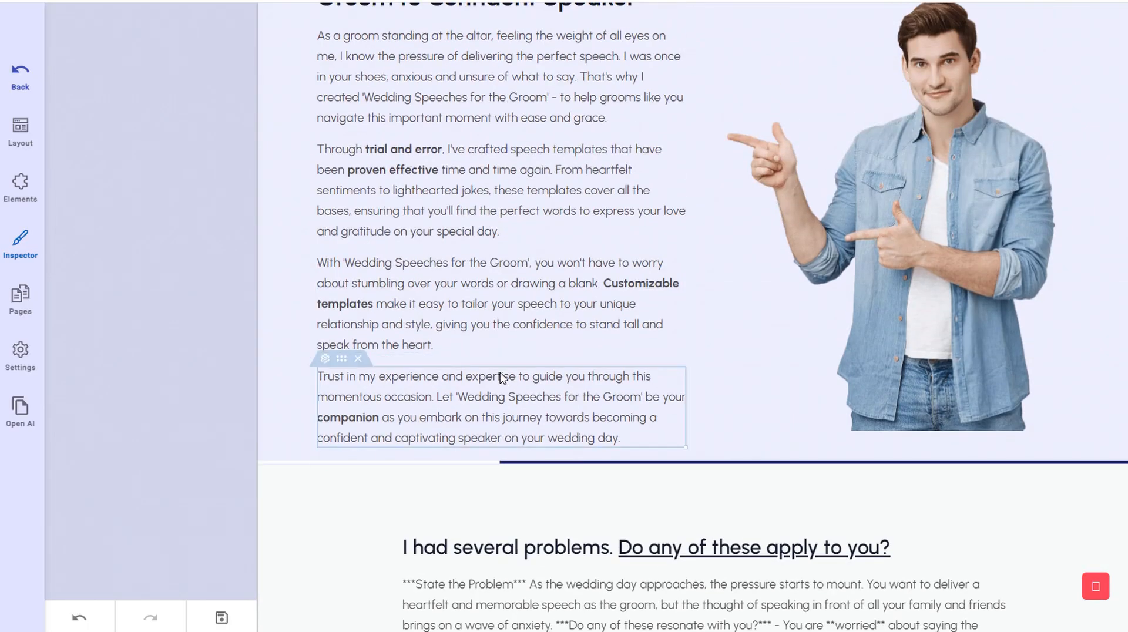
scroll(502, 376, "down", 4)
scroll(498, 176, "down", 2)
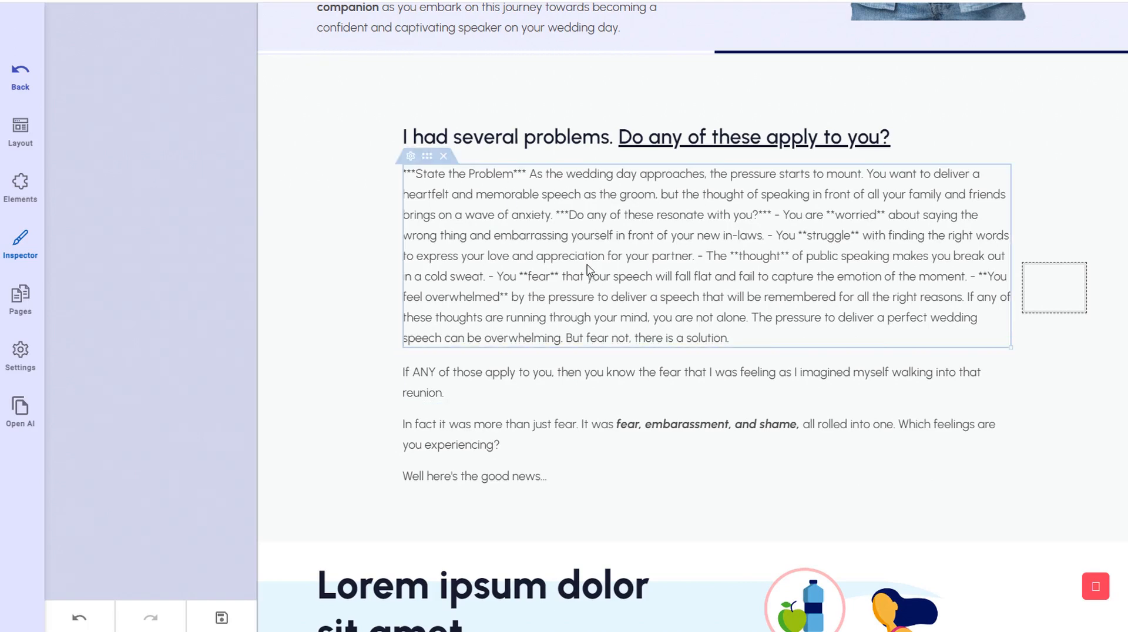
scroll(570, 219, "up", 2)
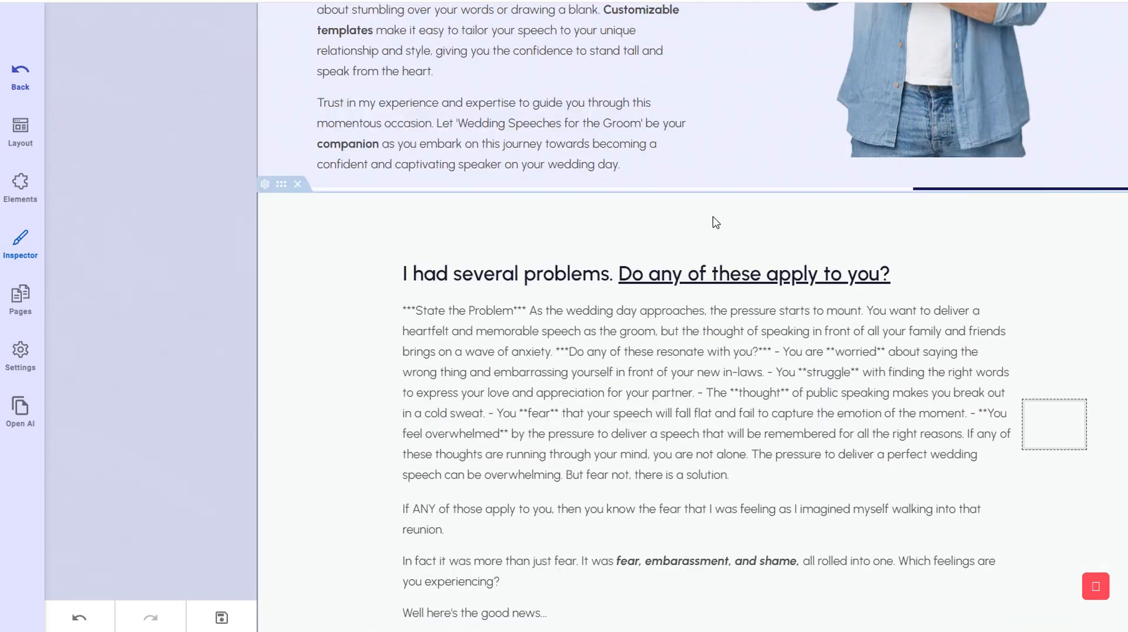
scroll(724, 411, "down", 2)
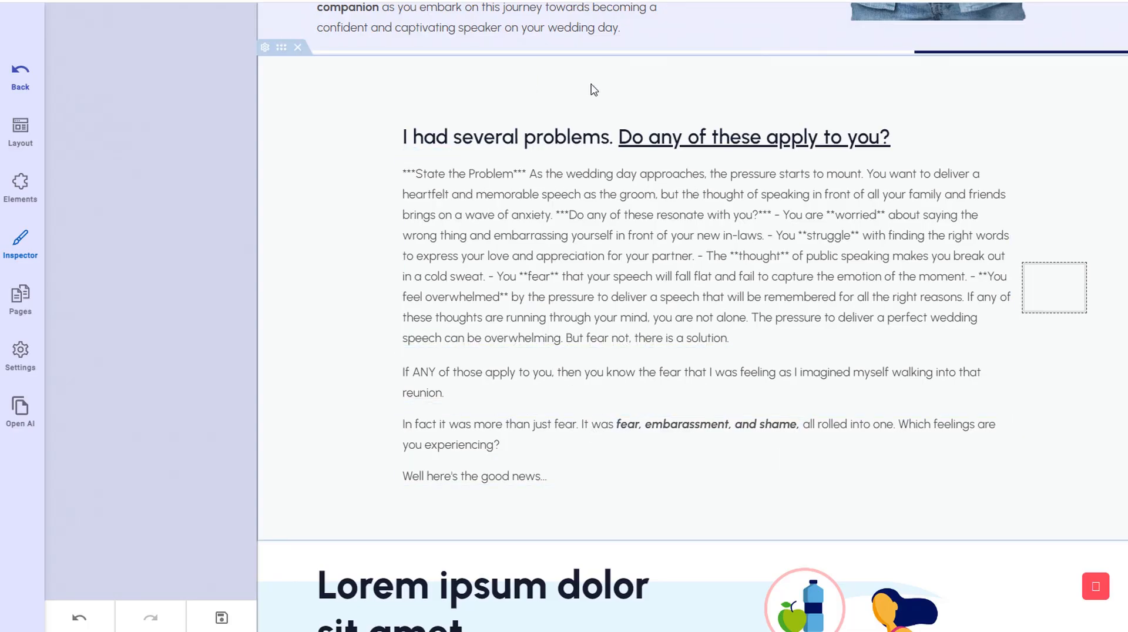
scroll(670, 276, "down", 3)
scroll(646, 206, "up", 2)
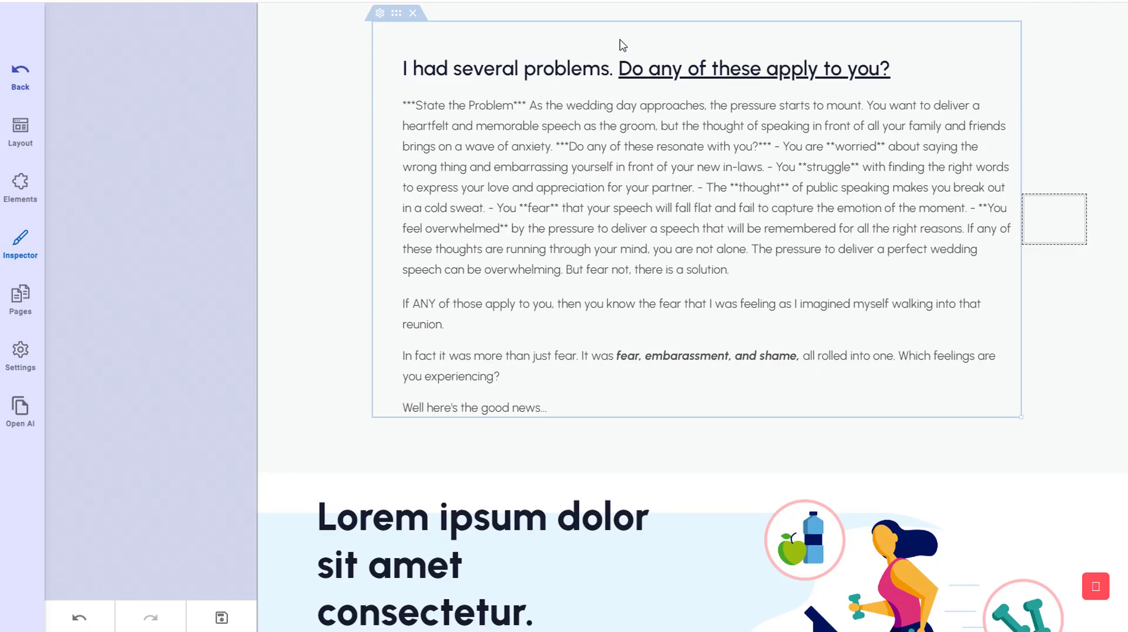
scroll(713, 258, "up", 2)
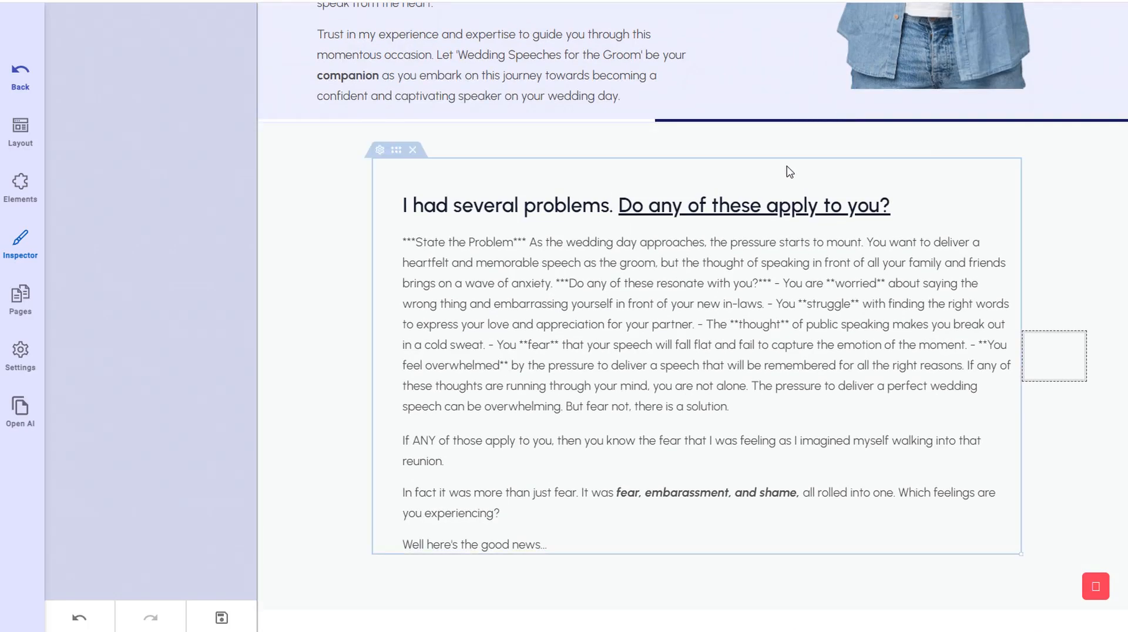
Delete the "Lorem ipsum dolor sit amet", "I had several problems" and "Drop the Pounds, Drop Those Jaws" sections.
scroll(789, 168, "down", 3)
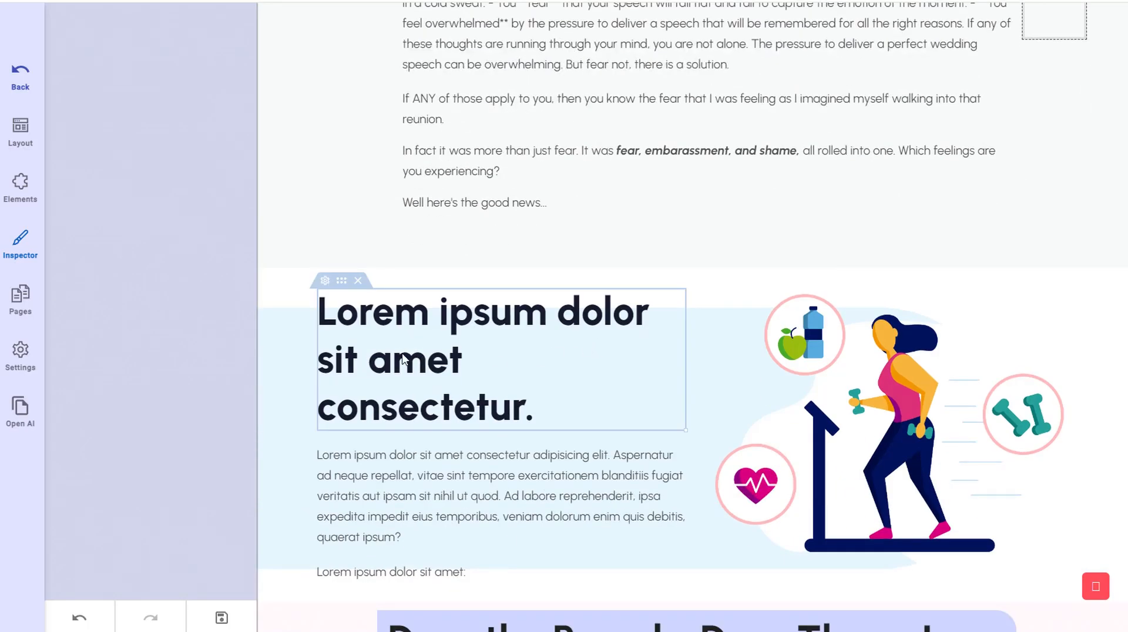
scroll(428, 369, "down", 1)
scroll(427, 369, "up", 1)
scroll(387, 329, "down", 5)
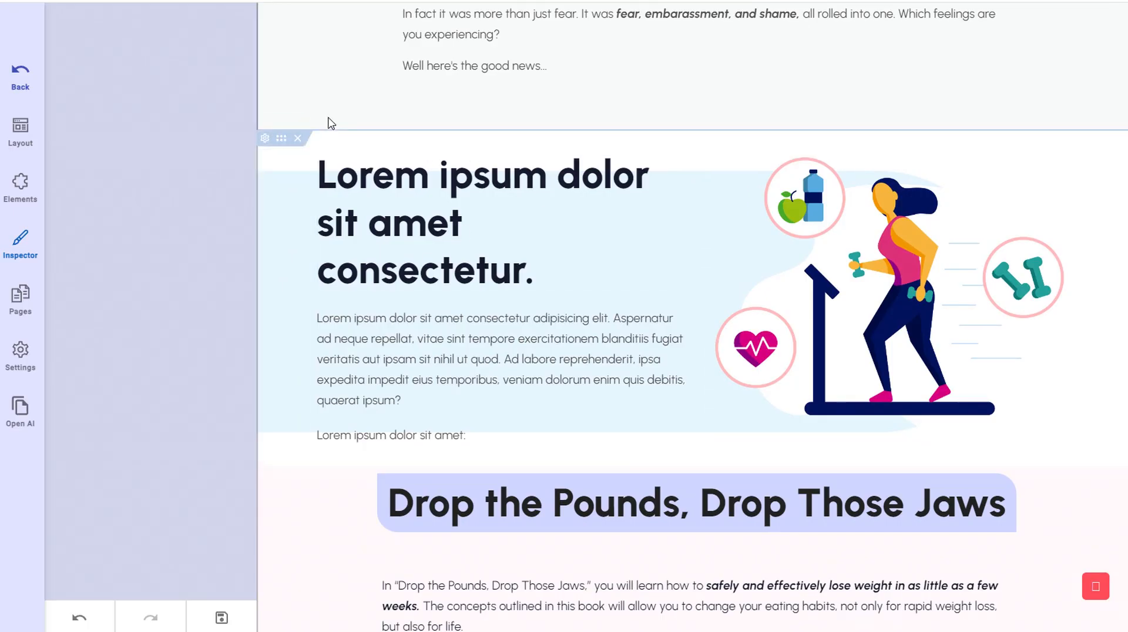
left_click(298, 126)
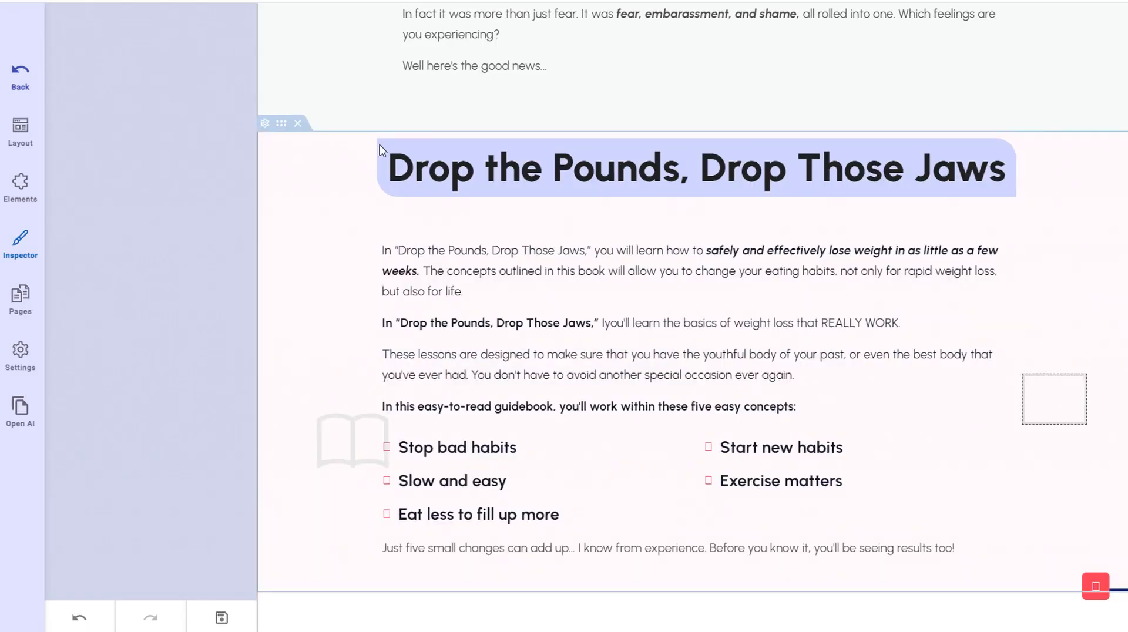
scroll(297, 270, "up", 2)
left_click(298, 262)
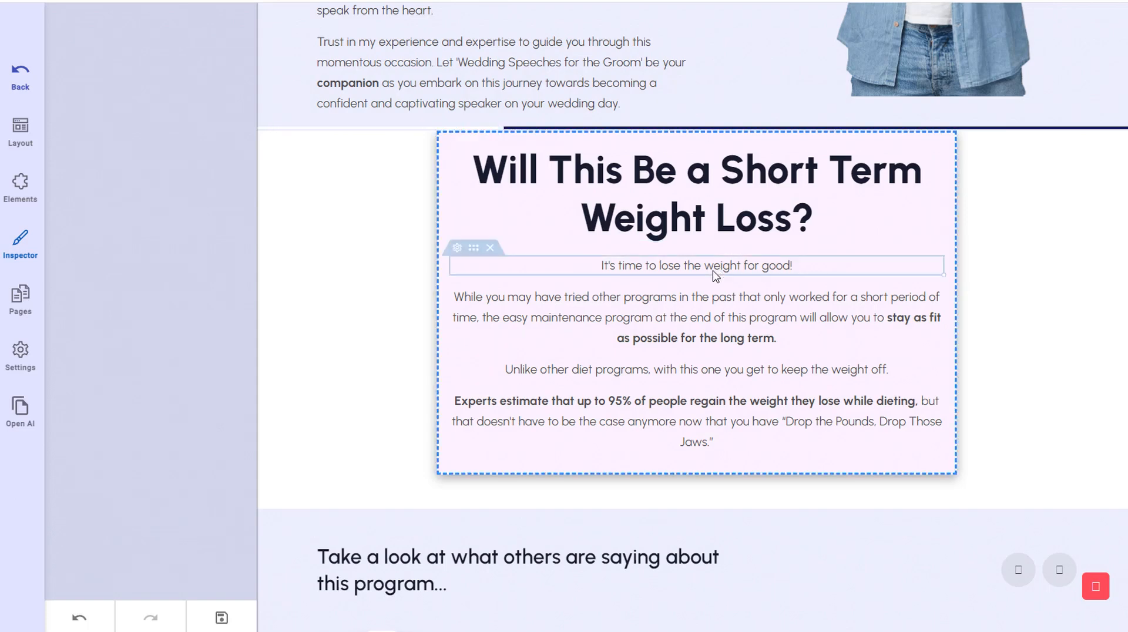
Delete the "Will This Be a Short Term Weight Loss?" heading and the rest of its features section.
scroll(775, 270, "up", 2)
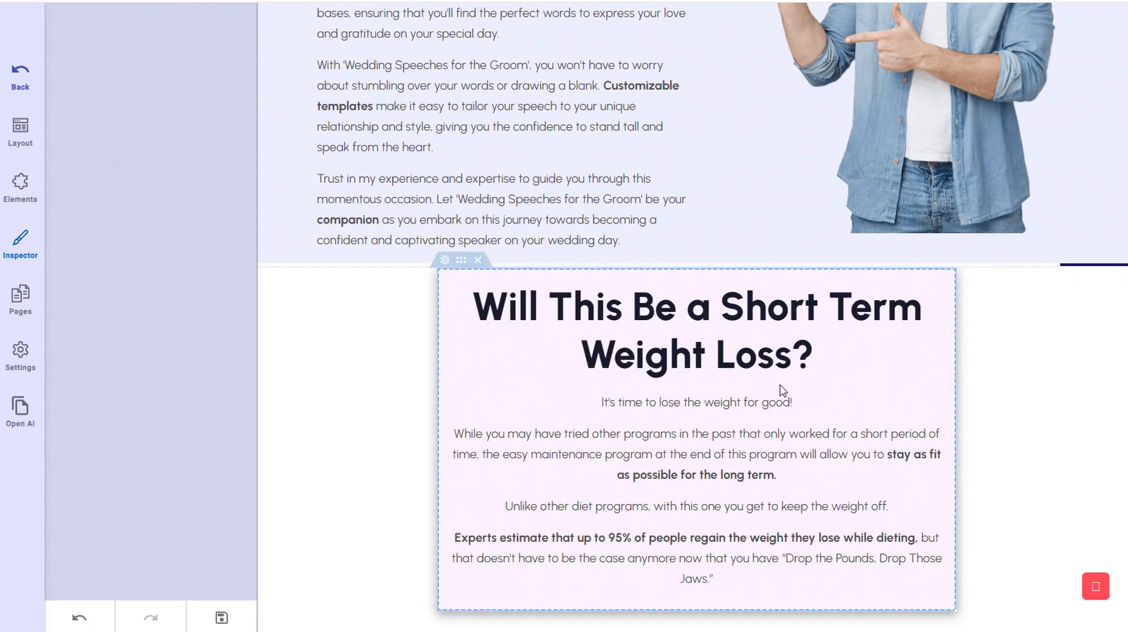
scroll(780, 390, "up", 1)
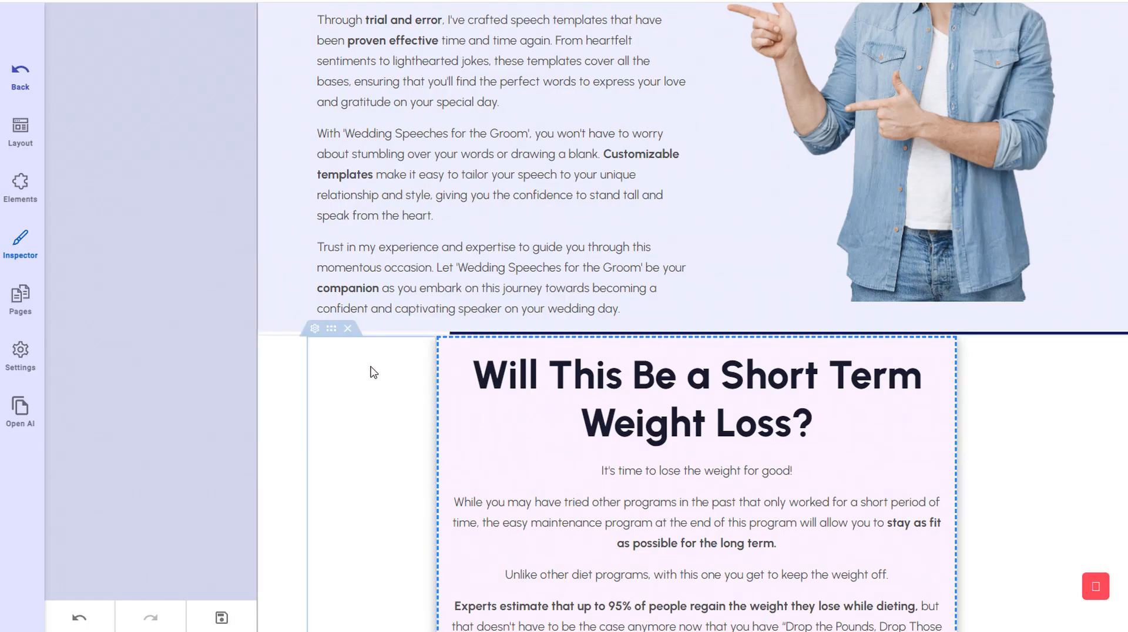
scroll(372, 381, "down", 1)
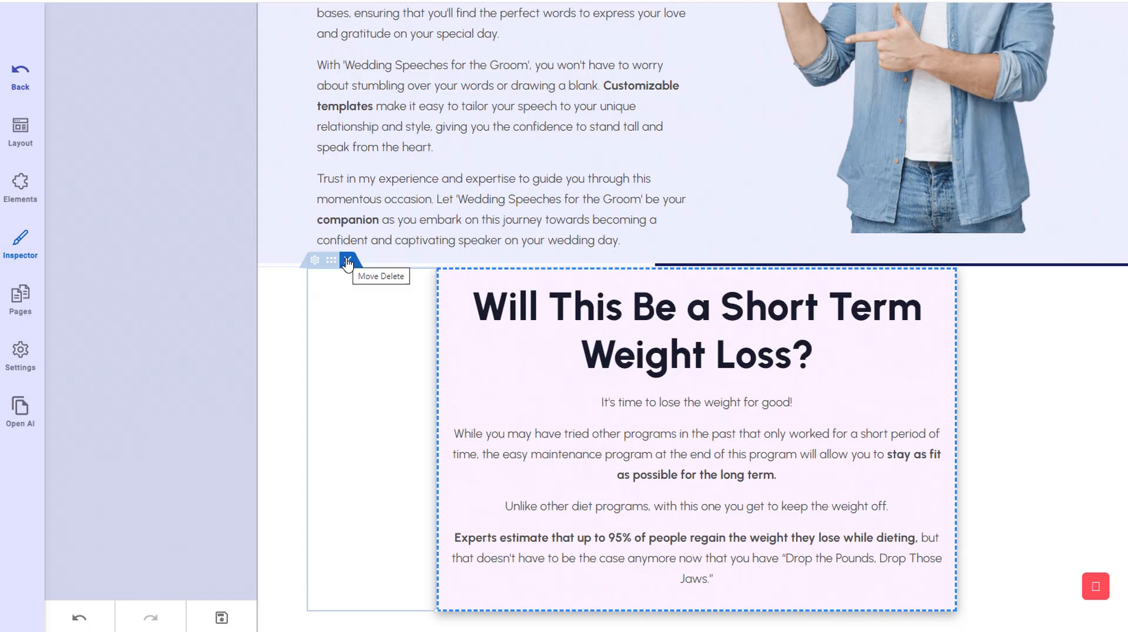
left_click(348, 262)
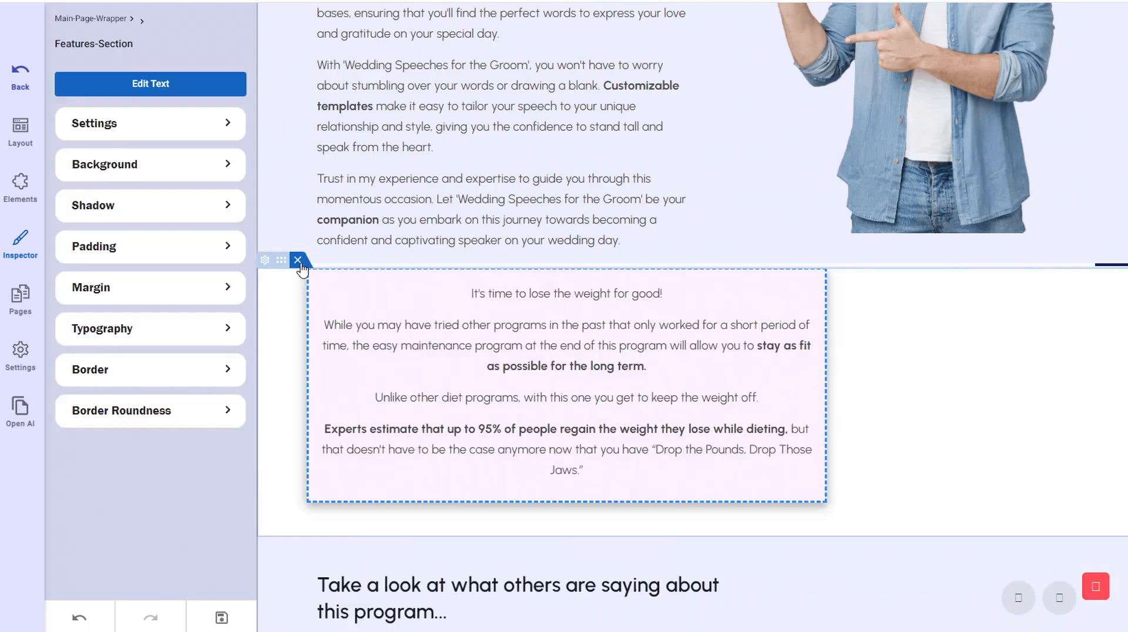
left_click(300, 262)
Delete the testimonials, "It's Never Too Late to ... Start Now!", "How Much Will This Cost Me?" and bonuses sections.
scroll(299, 263, "down", 1)
left_click(299, 194)
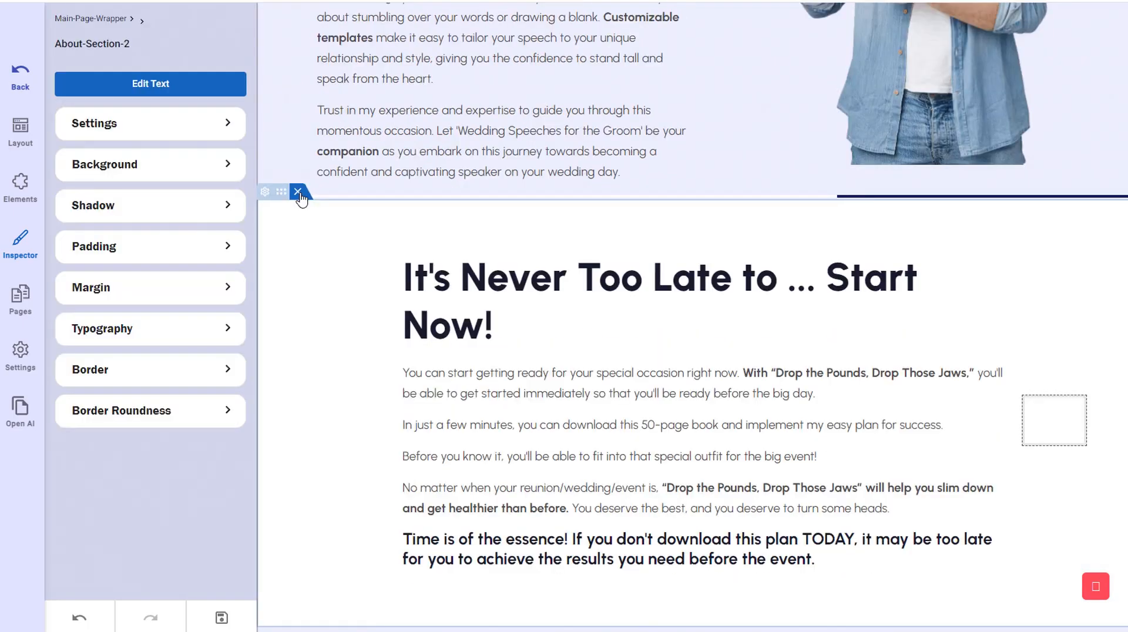
scroll(921, 315, "down", 4)
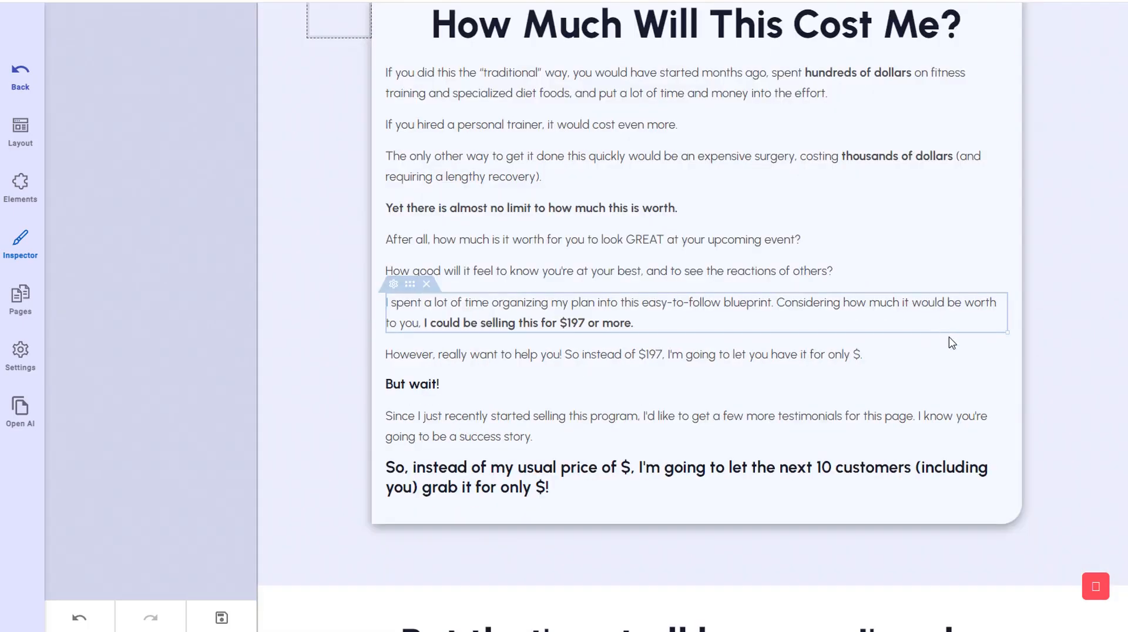
scroll(952, 343, "down", 20)
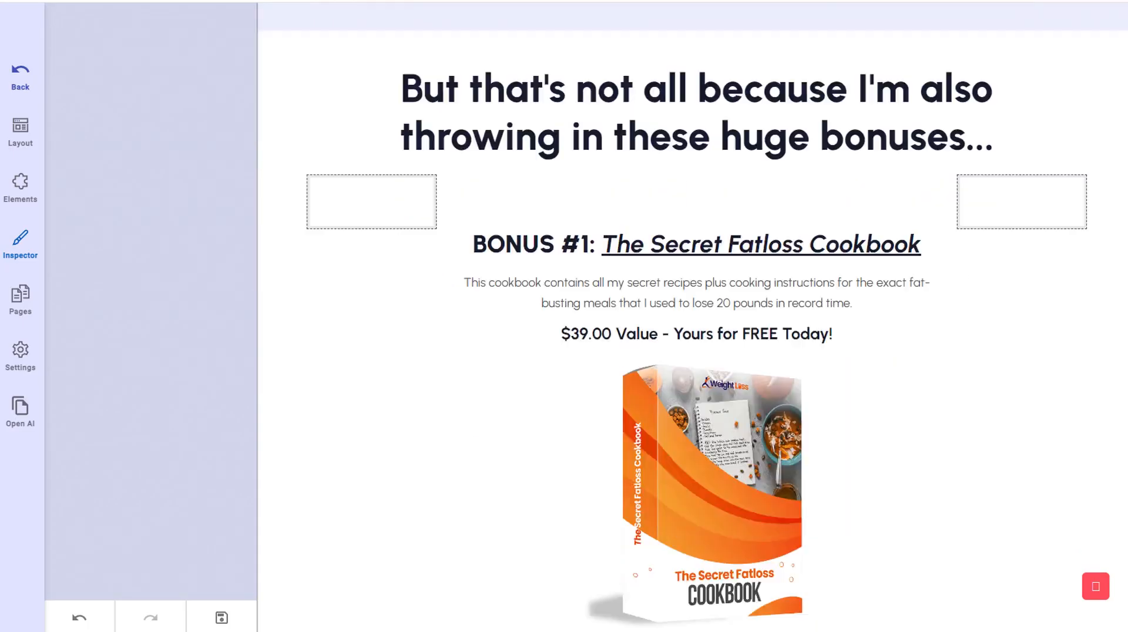
scroll(1116, 352, "down", 5)
scroll(1116, 353, "up", 12)
scroll(693, 317, "up", 10)
scroll(693, 317, "down", 5)
scroll(668, 195, "down", 1)
scroll(668, 195, "up", 3)
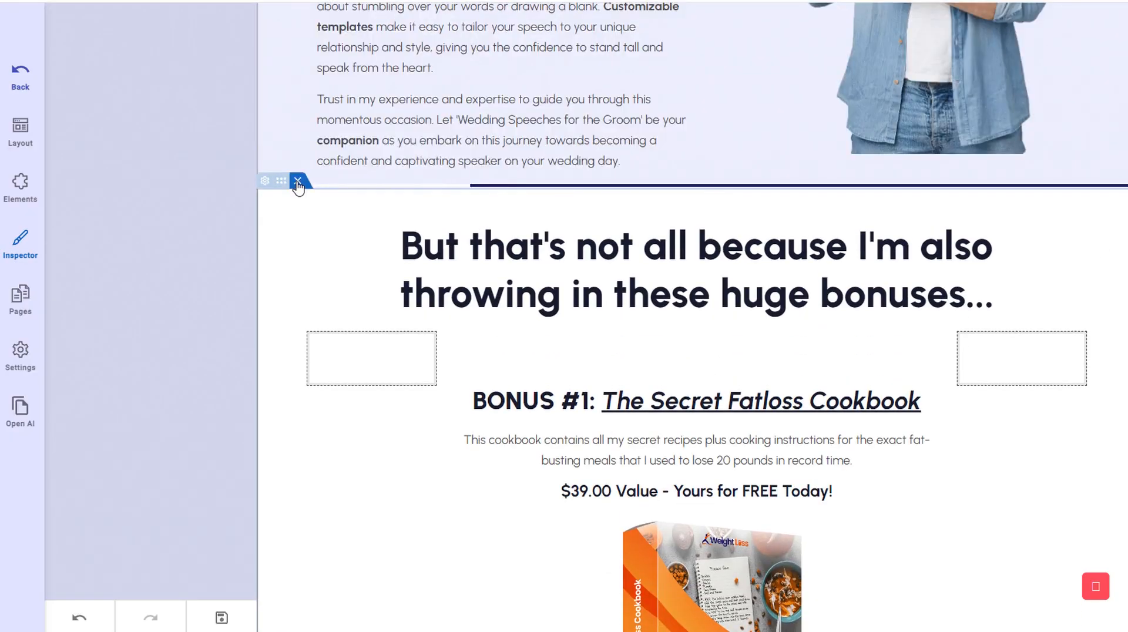
left_click(297, 185)
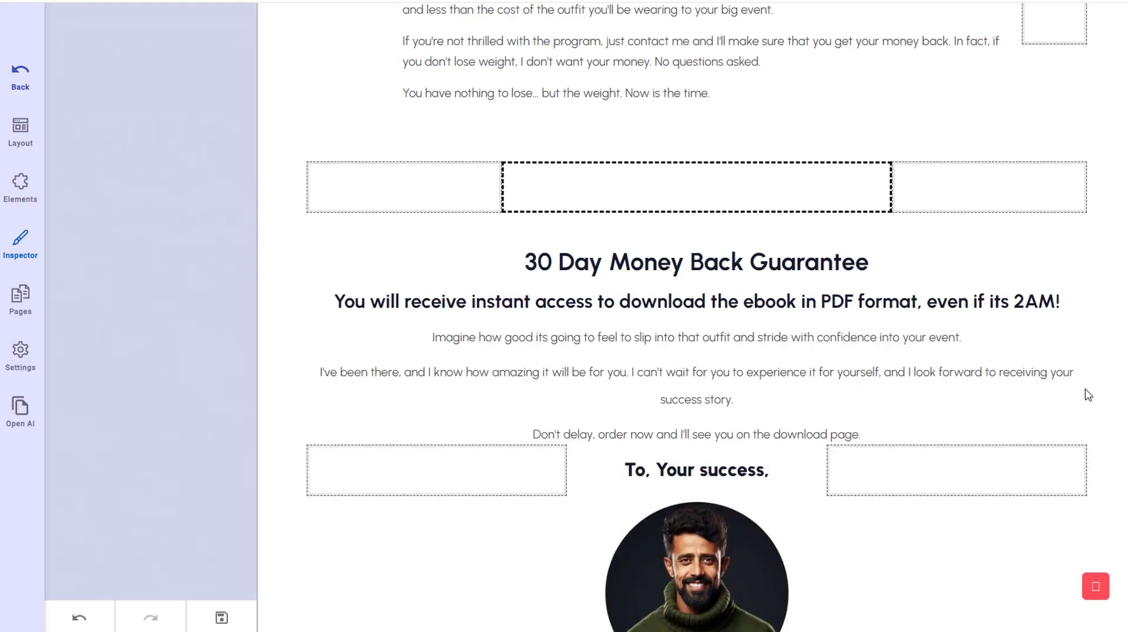
Check the remaining sections below, save the edited page design and return to the sales pages list.
scroll(1088, 396, "down", 15)
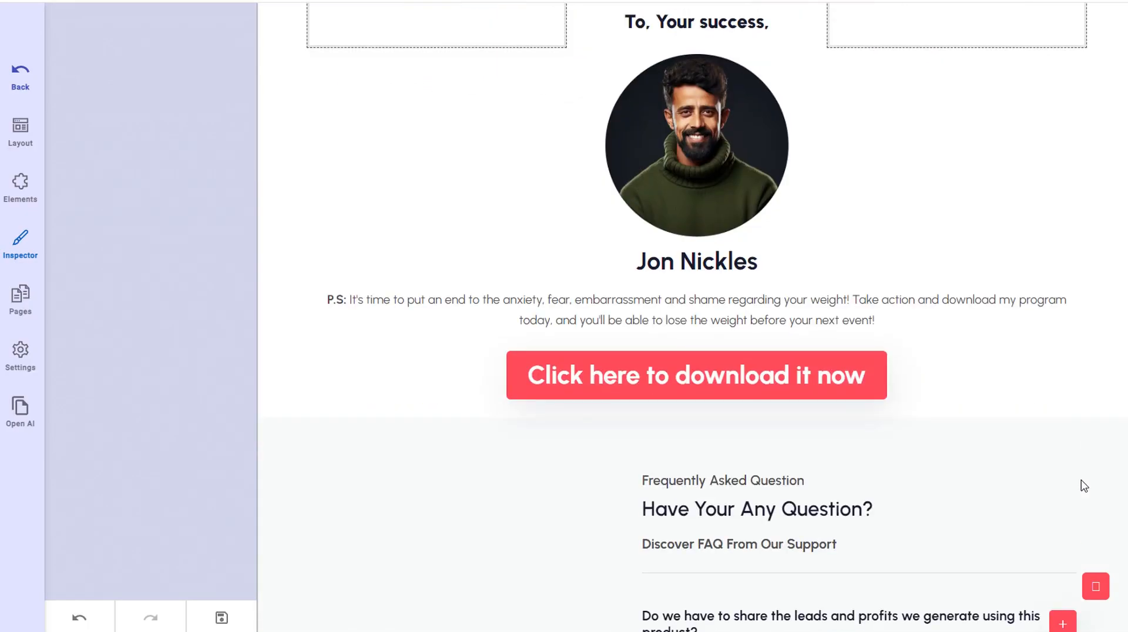
left_click_drag(1079, 539, 1097, 1)
left_click(222, 617)
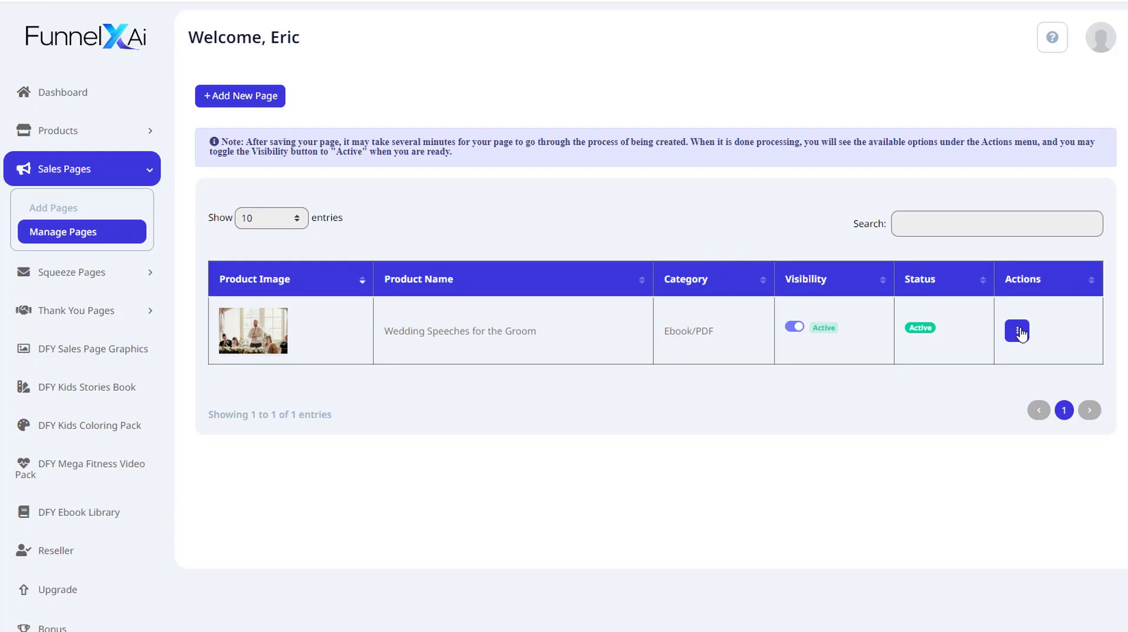
Open the Sales Page Data of Wedding Speeches for the Groom and review its copy from pre headline to overcome objections.
left_click(1017, 330)
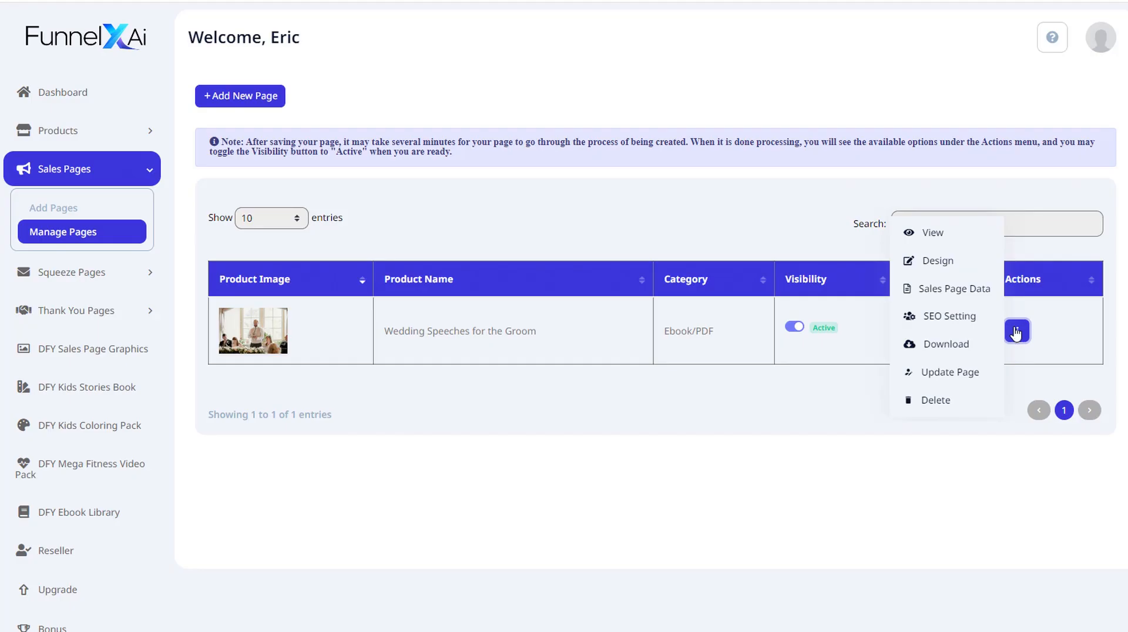
left_click(943, 290)
scroll(899, 335, "down", 5)
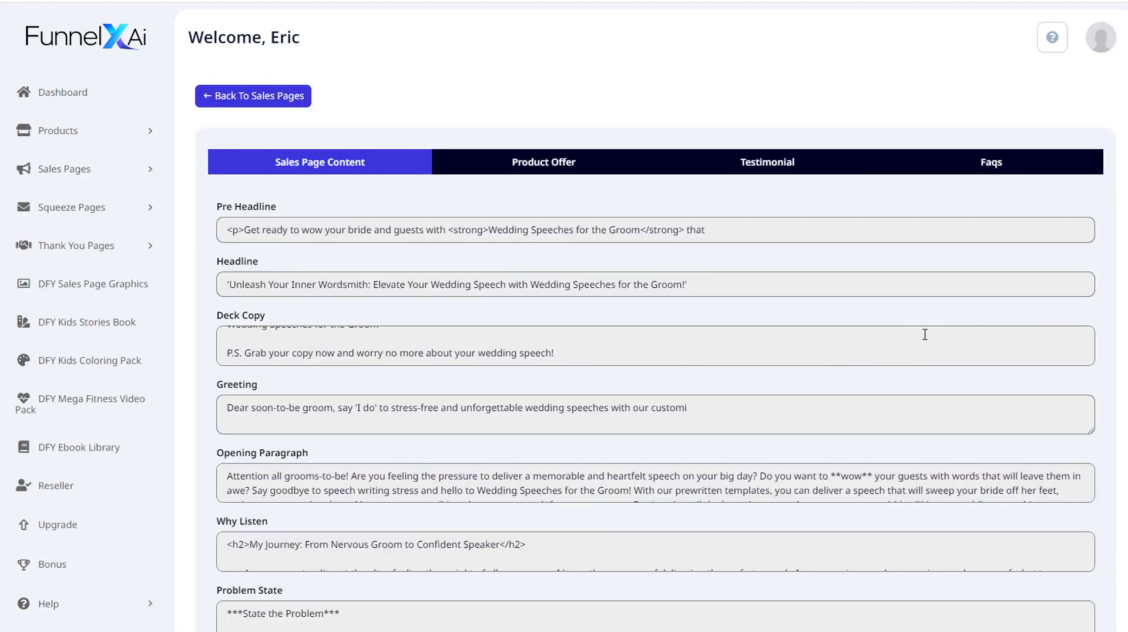
scroll(1093, 352, "down", 5)
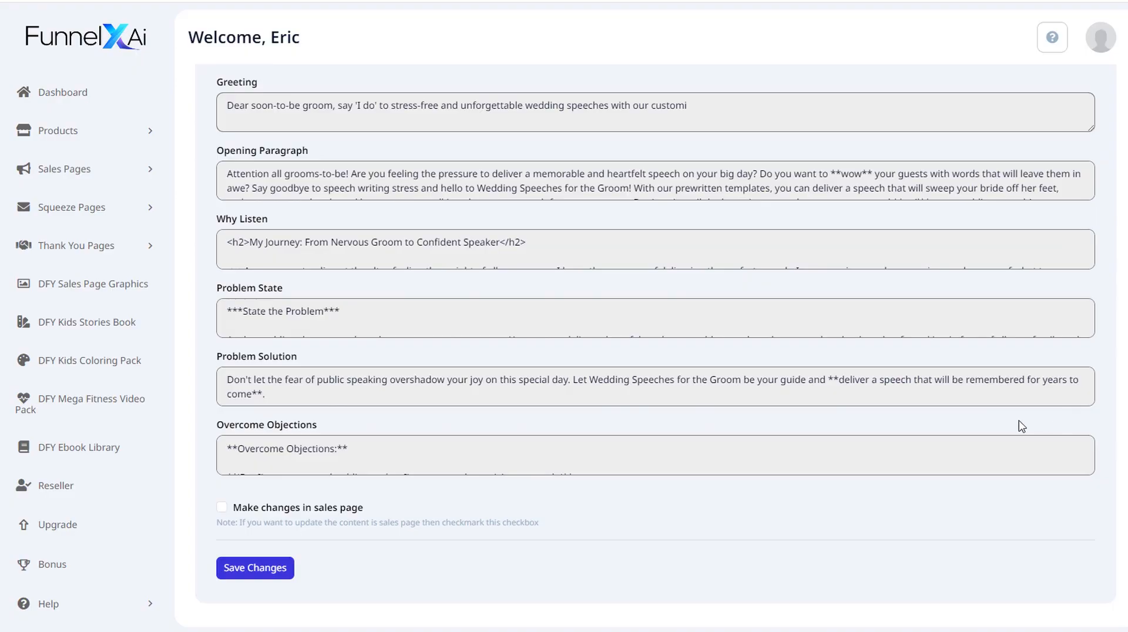
scroll(1033, 438, "up", 5)
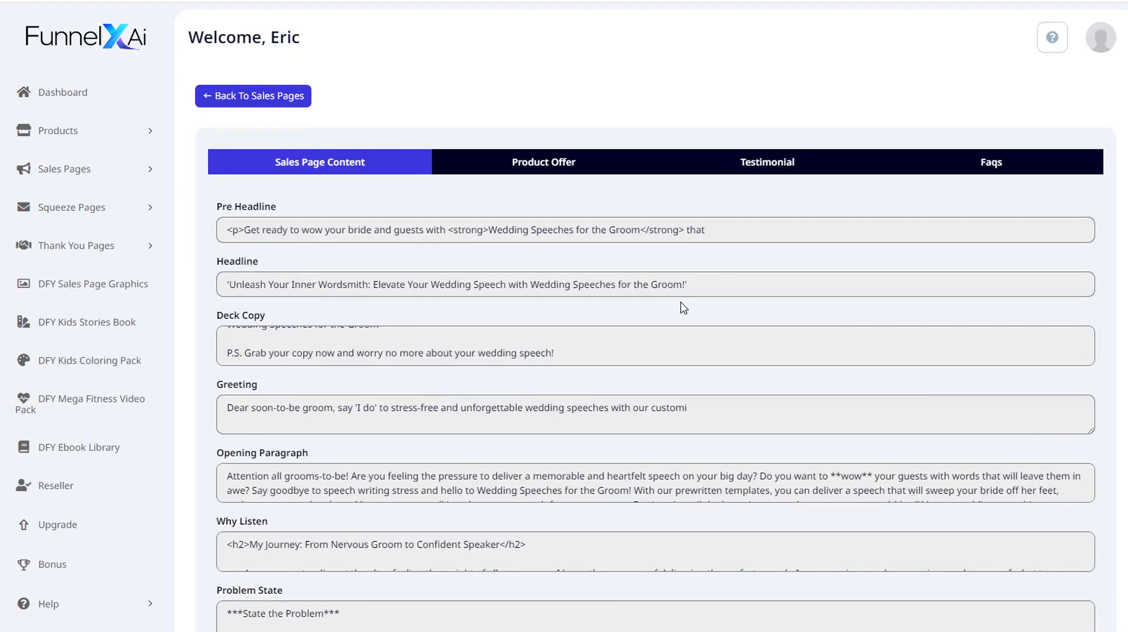
scroll(827, 353, "down", 5)
scroll(252, 341, "down", 3)
scroll(253, 342, "up", 3)
scroll(241, 418, "down", 1)
scroll(196, 348, "down", 1)
scroll(197, 416, "up", 1)
scroll(208, 496, "down", 1)
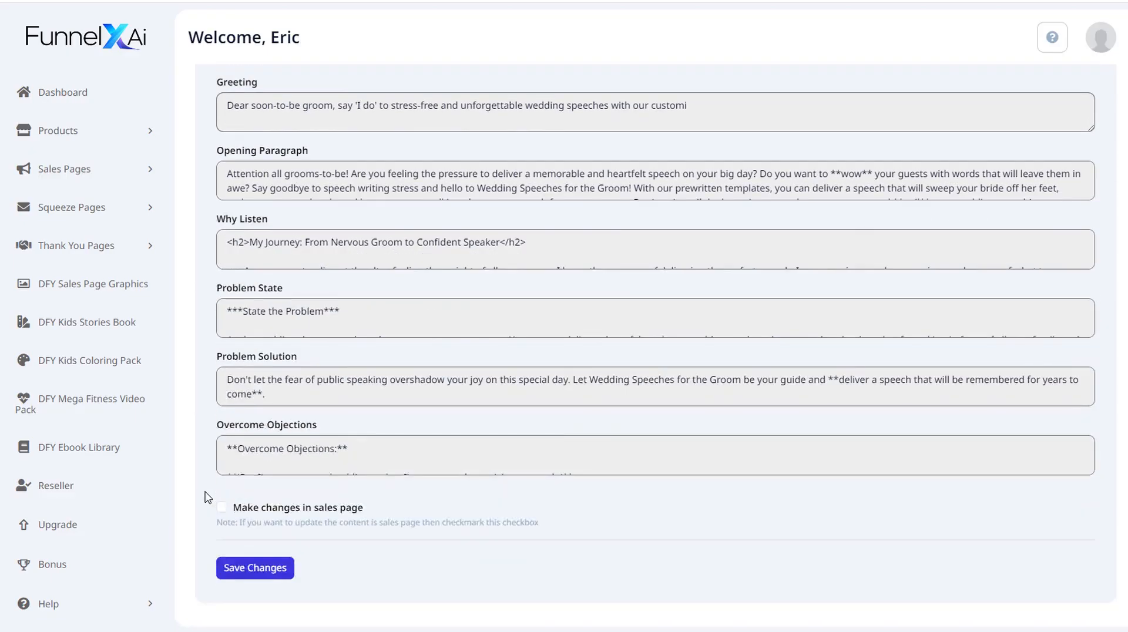
scroll(465, 163, "up", 6)
Look through the page's product offer, testimonial and FAQ data and go back to the sales pages list.
left_click(531, 167)
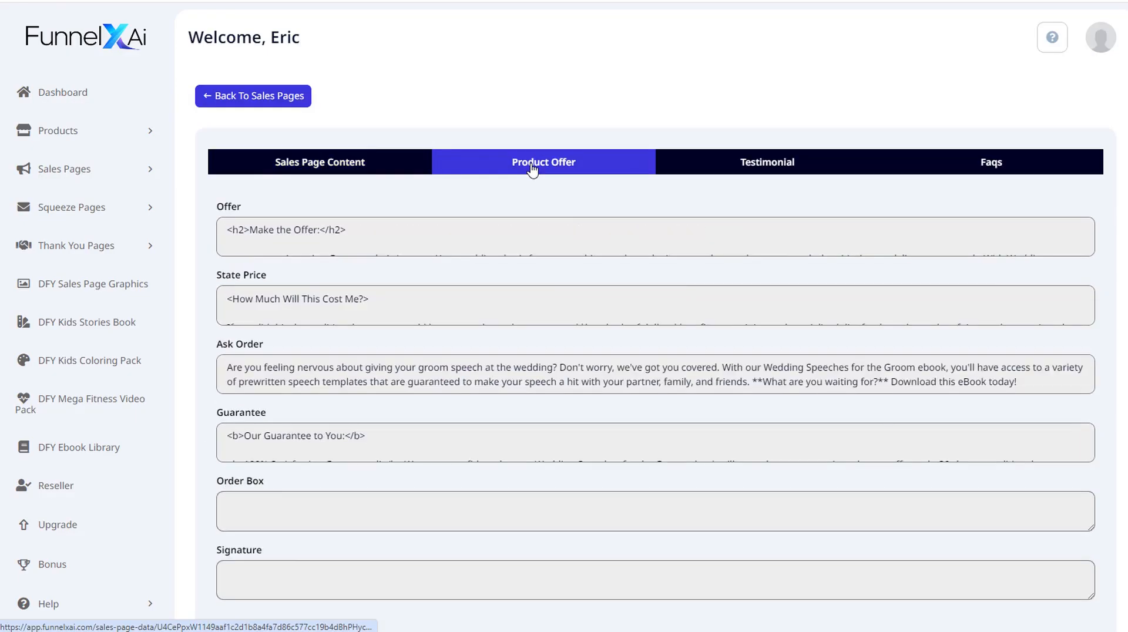
left_click(787, 162)
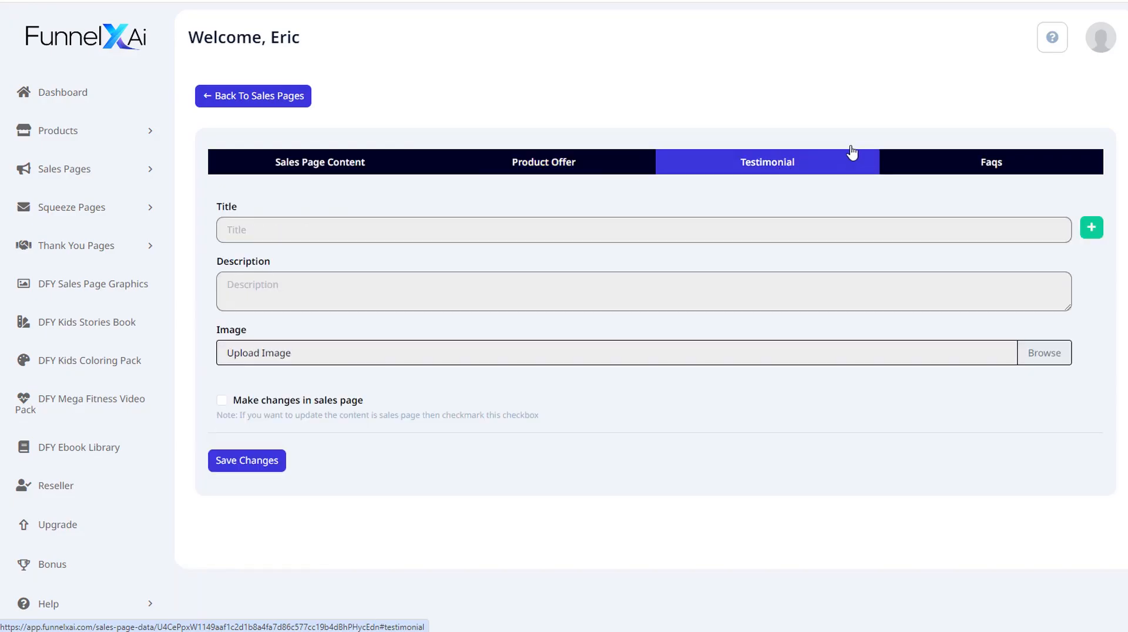
left_click(996, 166)
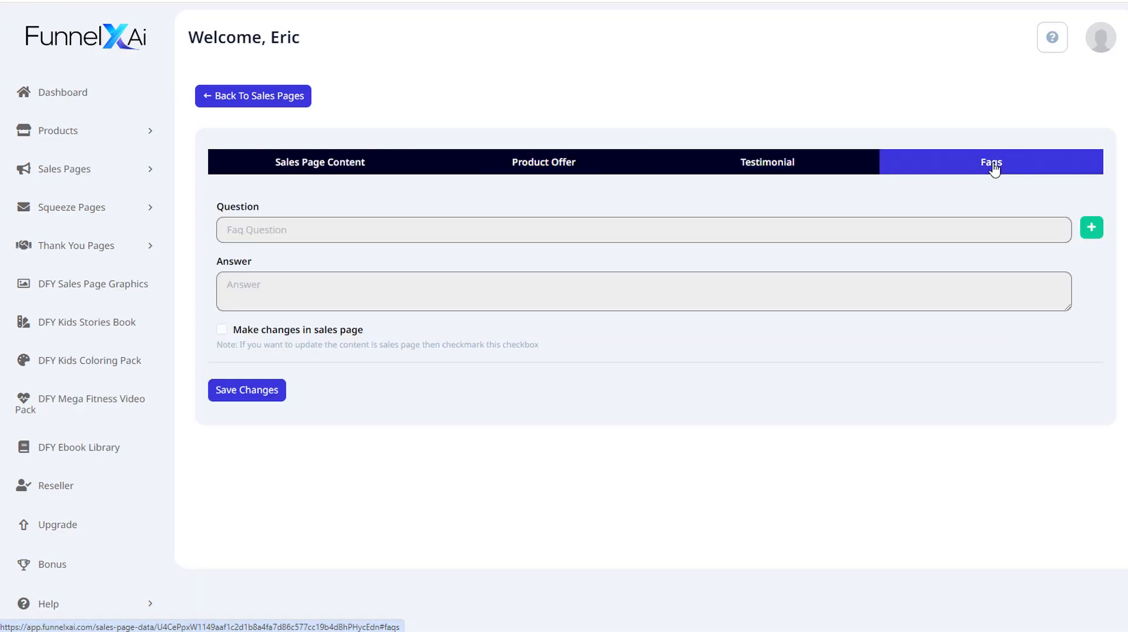
left_click(780, 169)
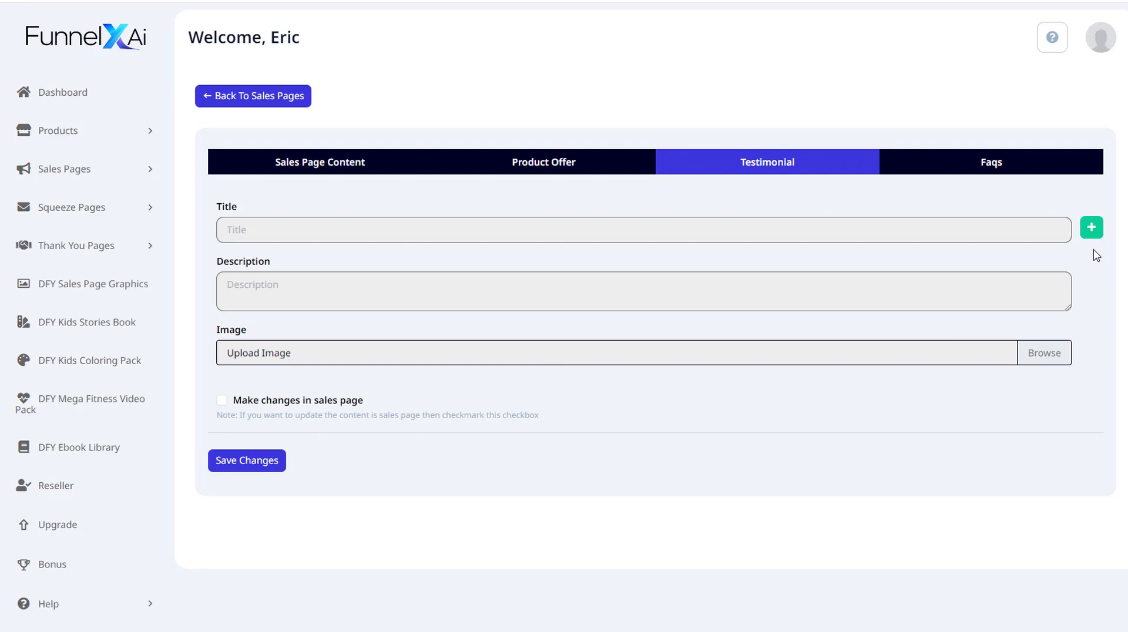
left_click(976, 165)
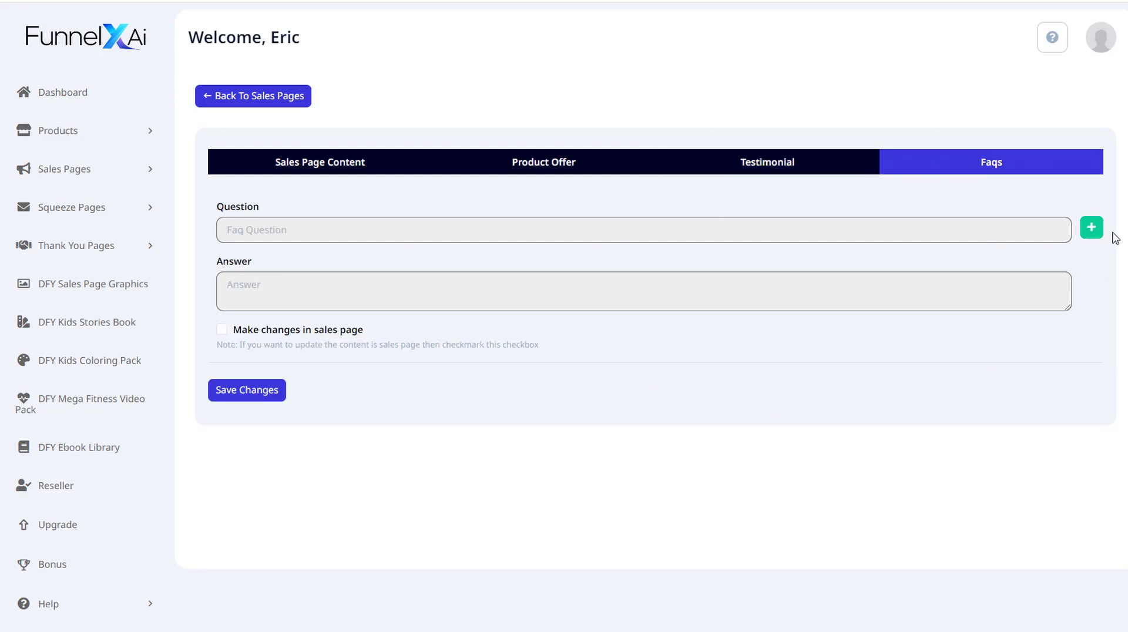
left_click(267, 99)
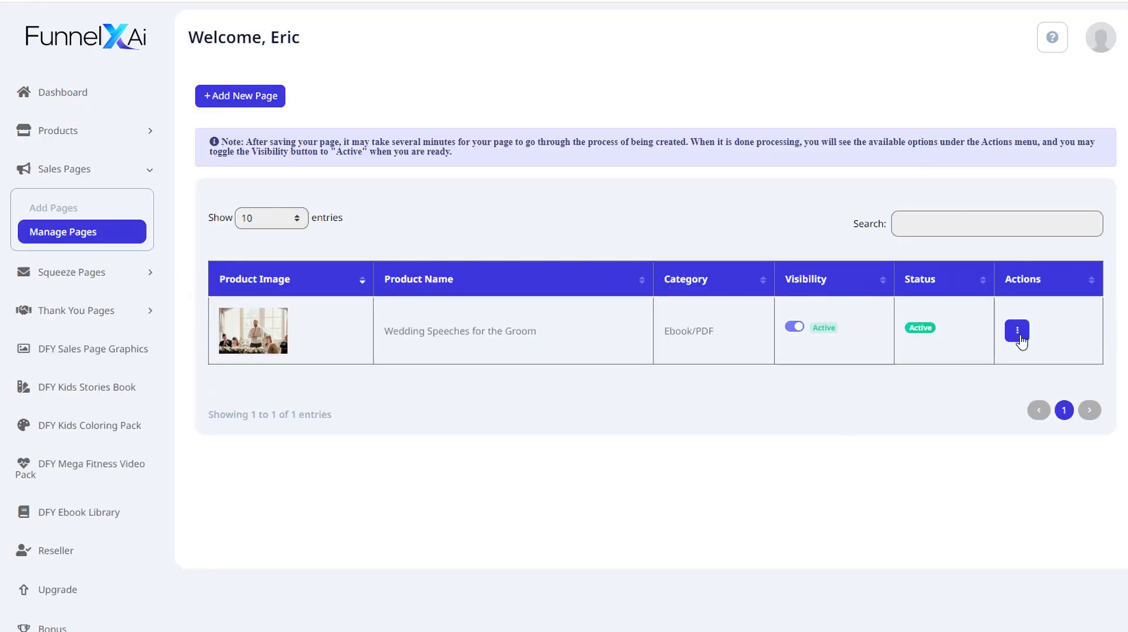
Check the SEO settings offered for the Wedding Speeches for the Groom sales page and return to the sales pages list.
left_click(1017, 331)
left_click(946, 317)
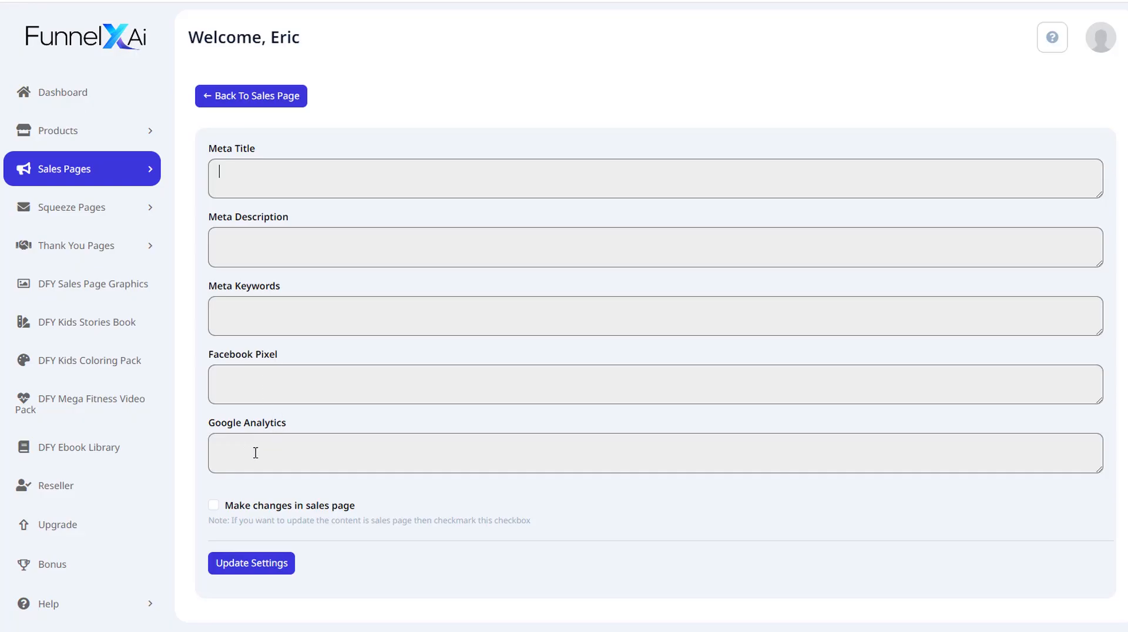
left_click(241, 95)
View the live Wedding Speeches for the Groom sales page and return to the sales pages list.
left_click(1019, 331)
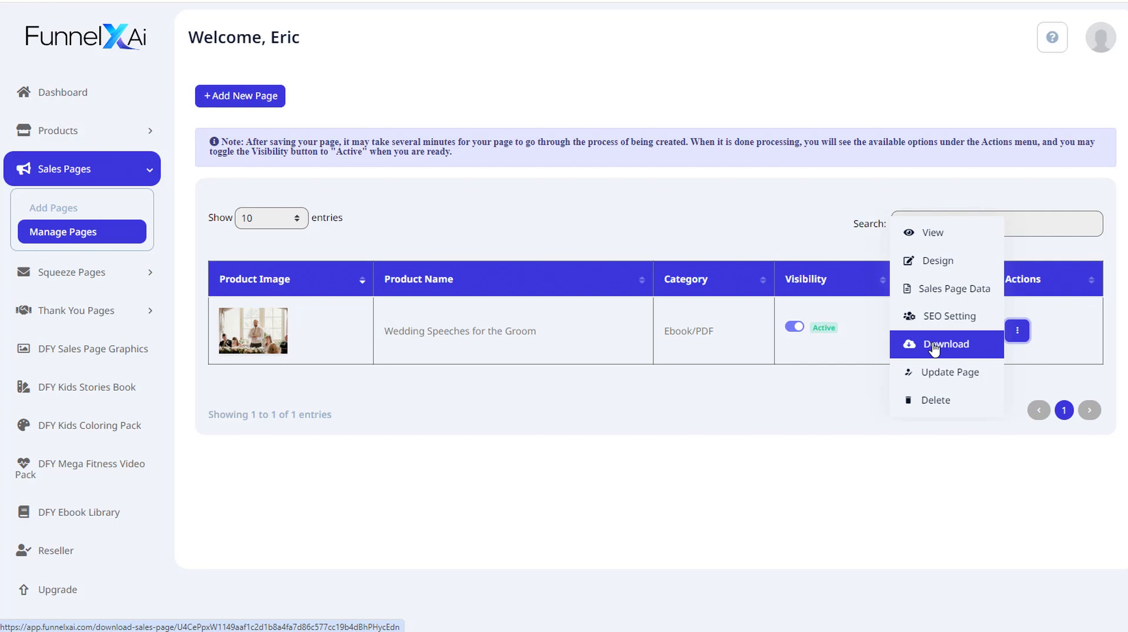
left_click(935, 234)
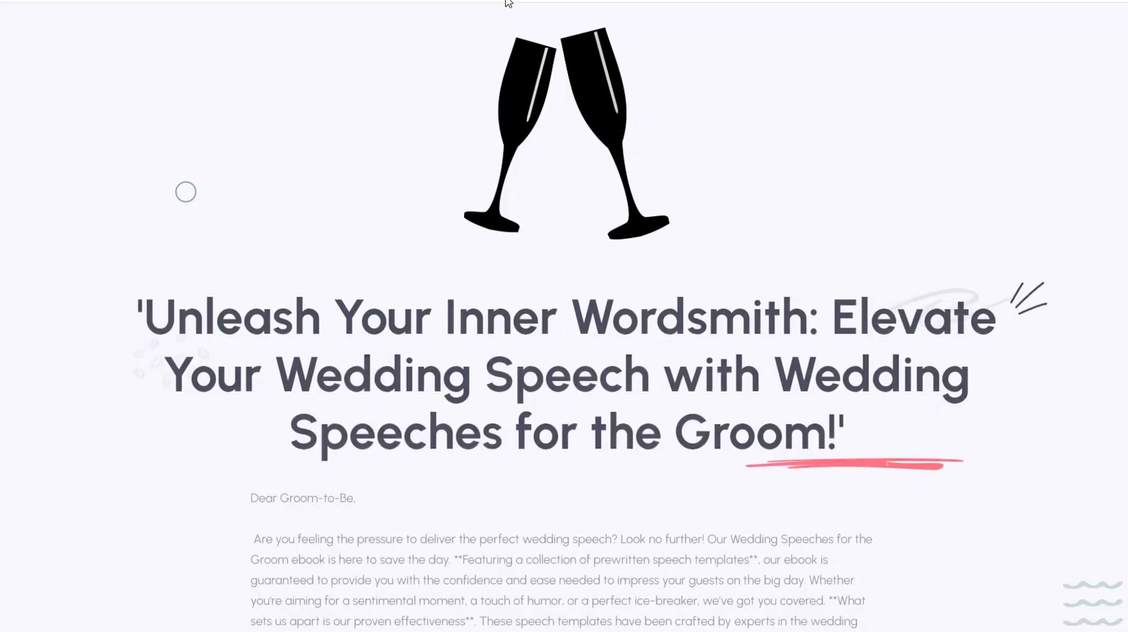
mouse_move(1127, 34)
left_mouse_down()
mouse_move(1127, 330)
mouse_move(1107, 459)
mouse_move(1121, 600)
mouse_move(1127, 29)
left_mouse_up()
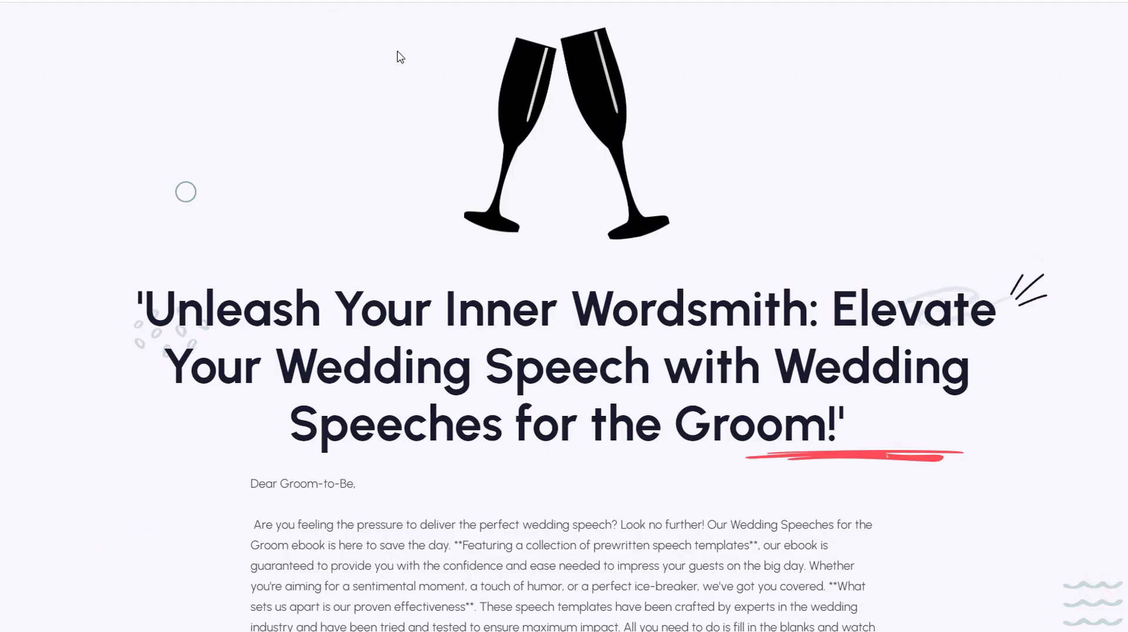
left_click(400, 1)
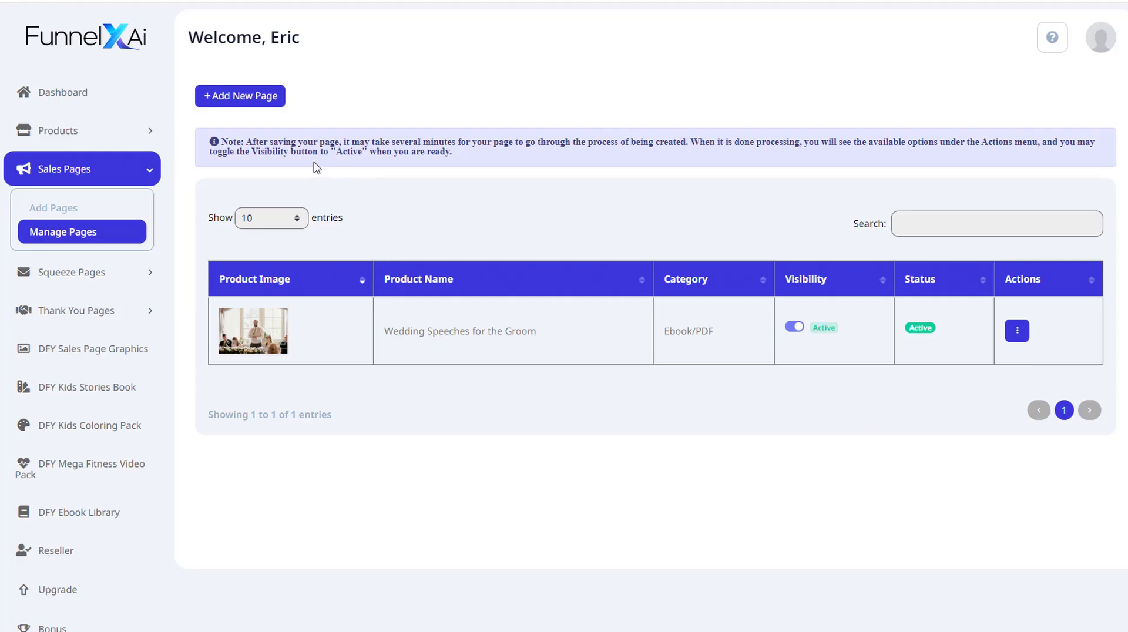
Copy the product URL of Wedding Speeches for the Groom from the products list.
left_click(144, 132)
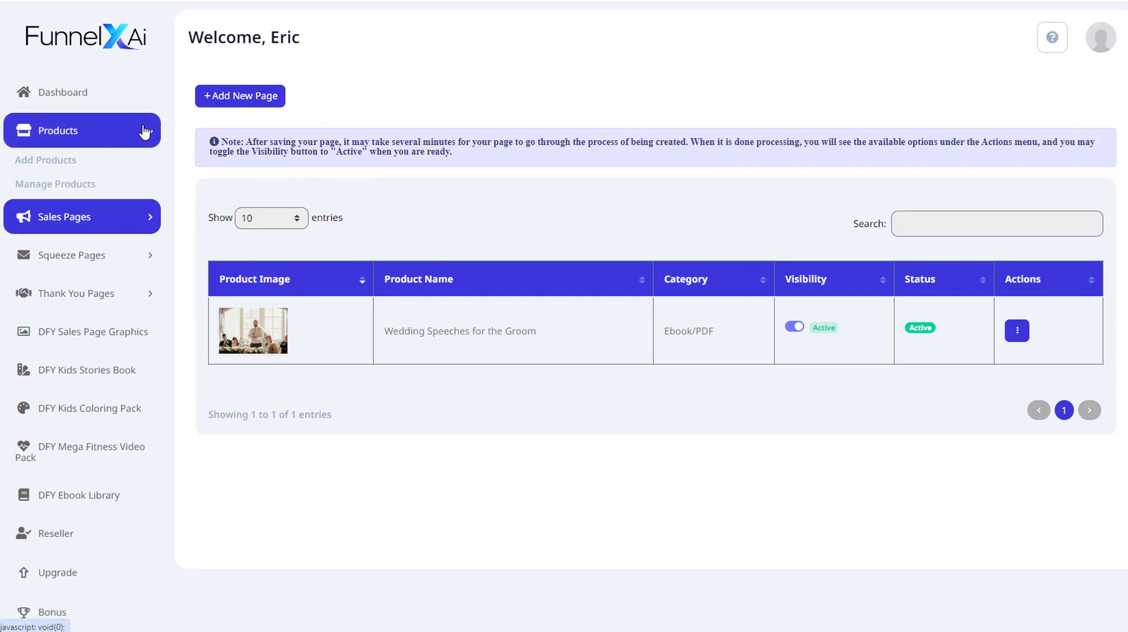
left_click(69, 195)
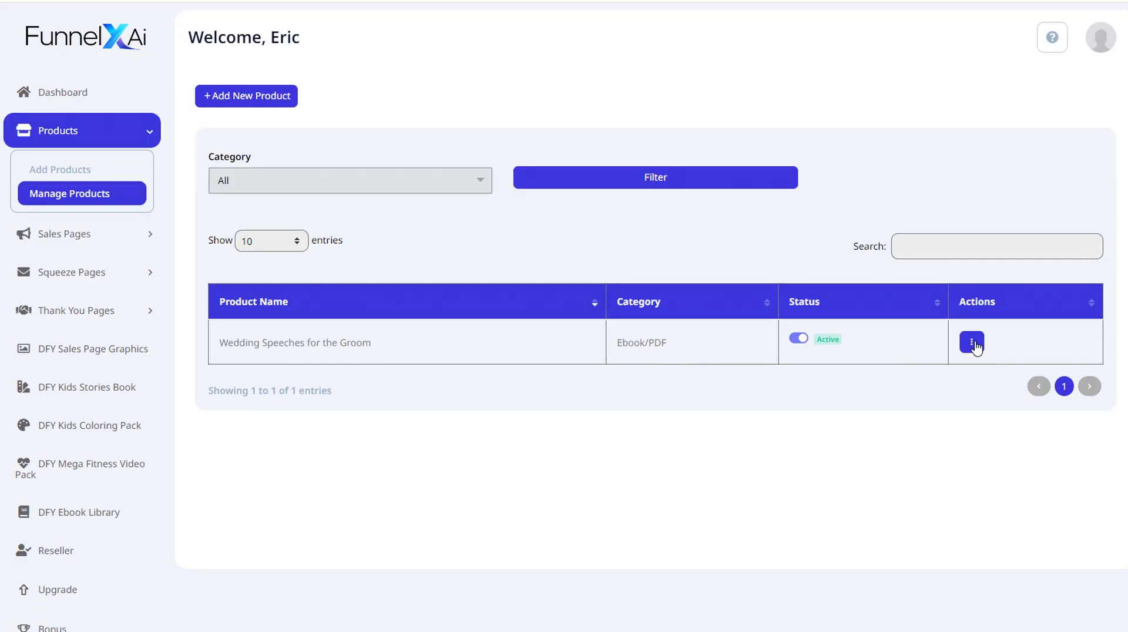
left_click(972, 343)
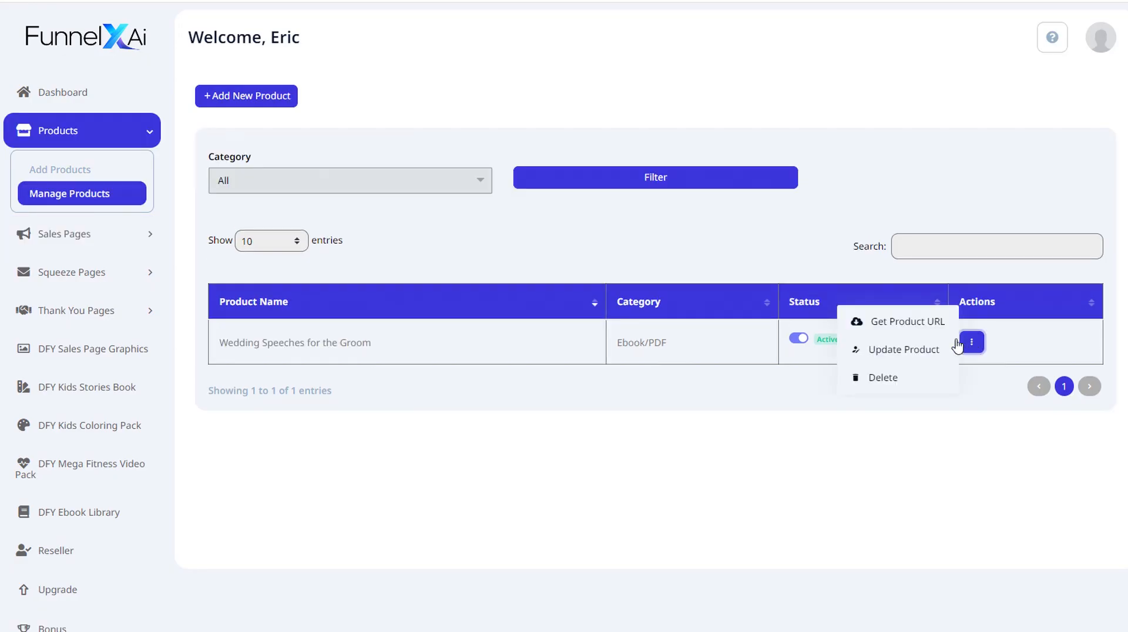
left_click(893, 323)
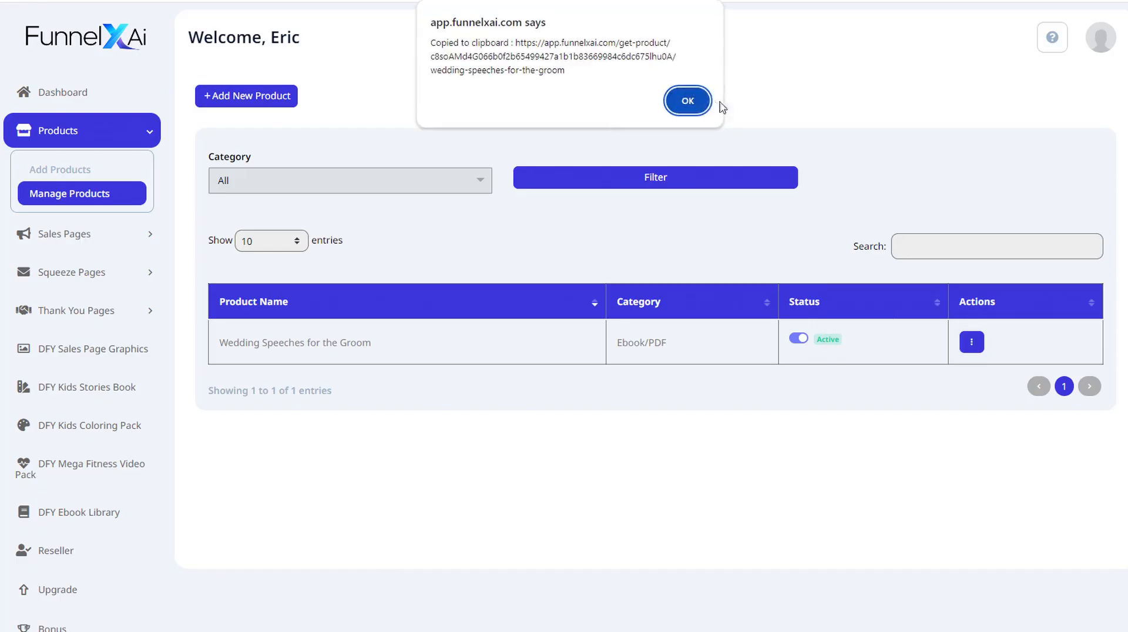
left_click(685, 101)
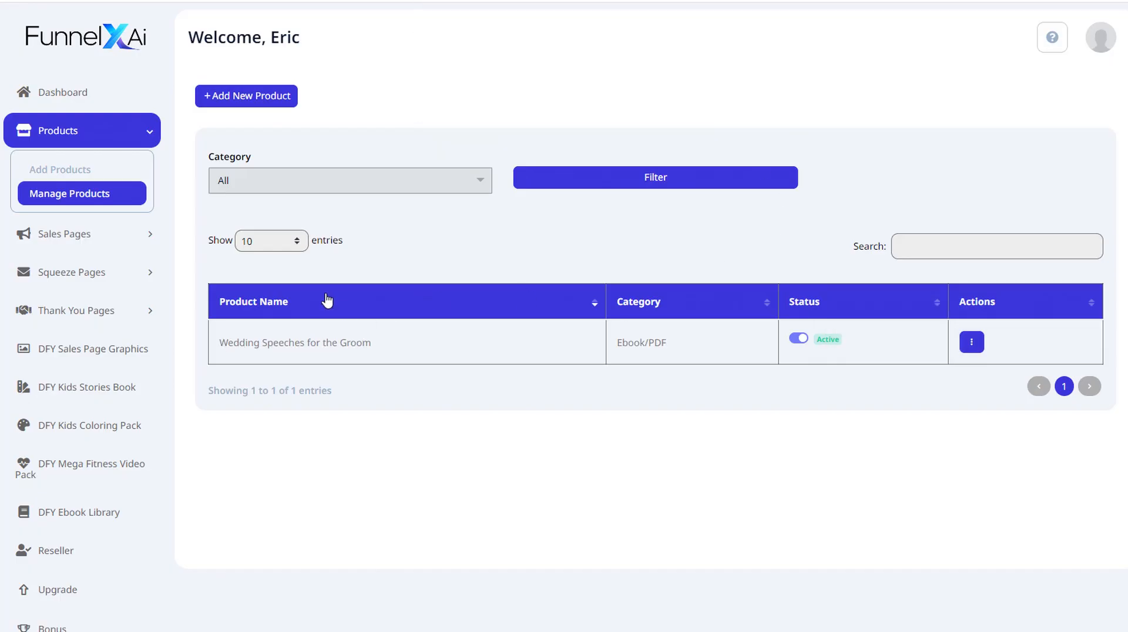
Create a thank you page for the Wedding Speeches for the Groom sales page, using the copied product URL as Delivery URL.
left_click(115, 316)
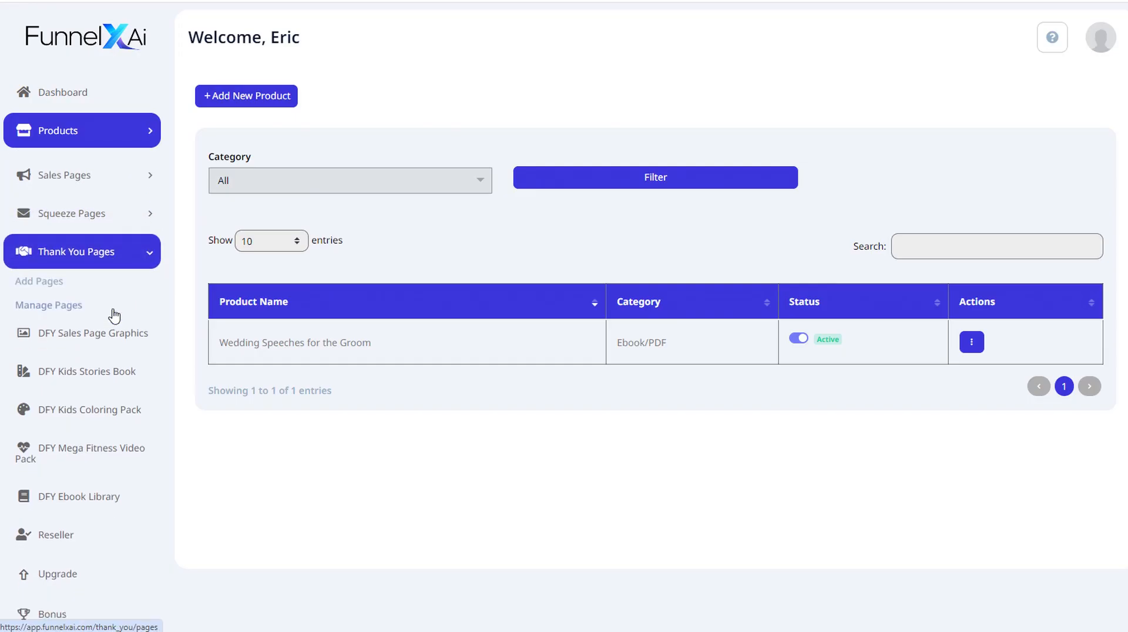
left_click(64, 287)
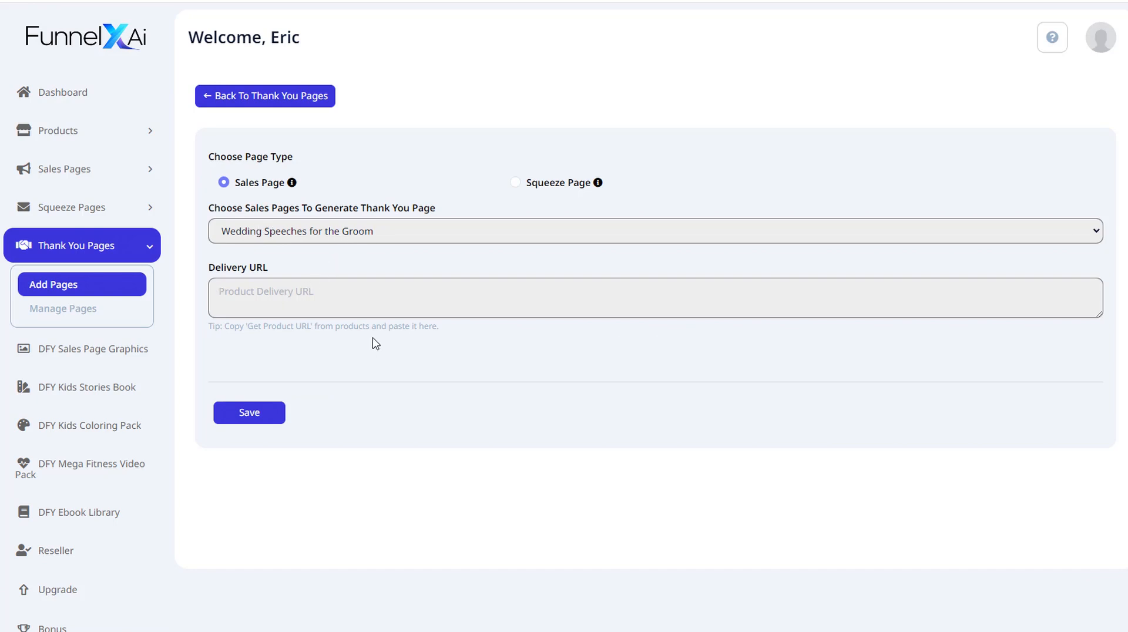
key("ctrl+v")
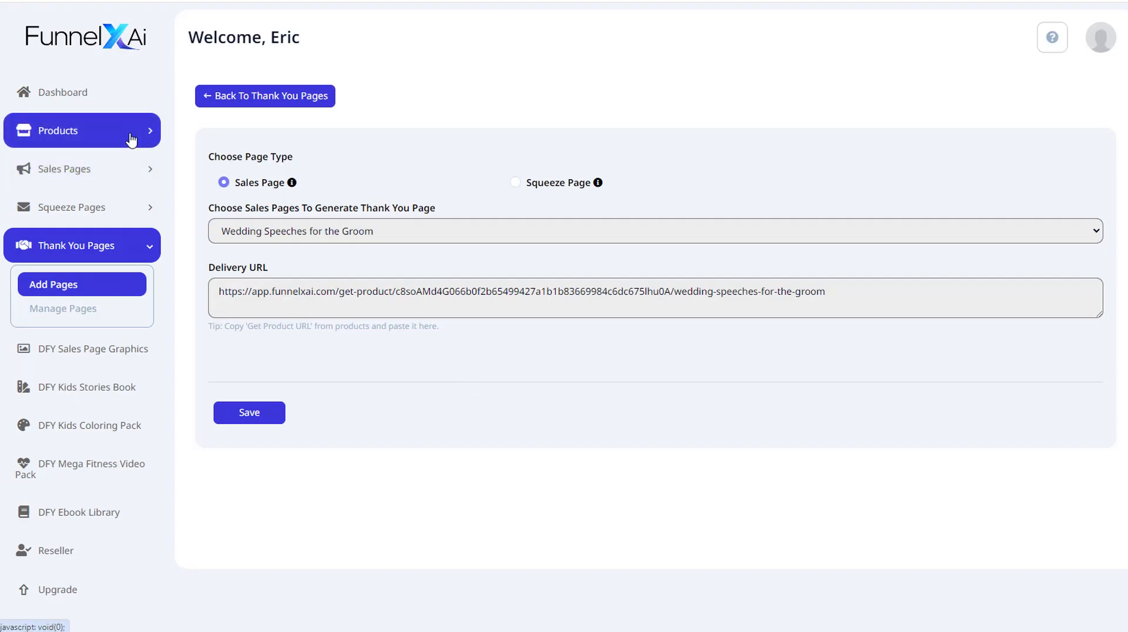
left_click_drag(226, 291, 906, 298)
left_click(664, 393)
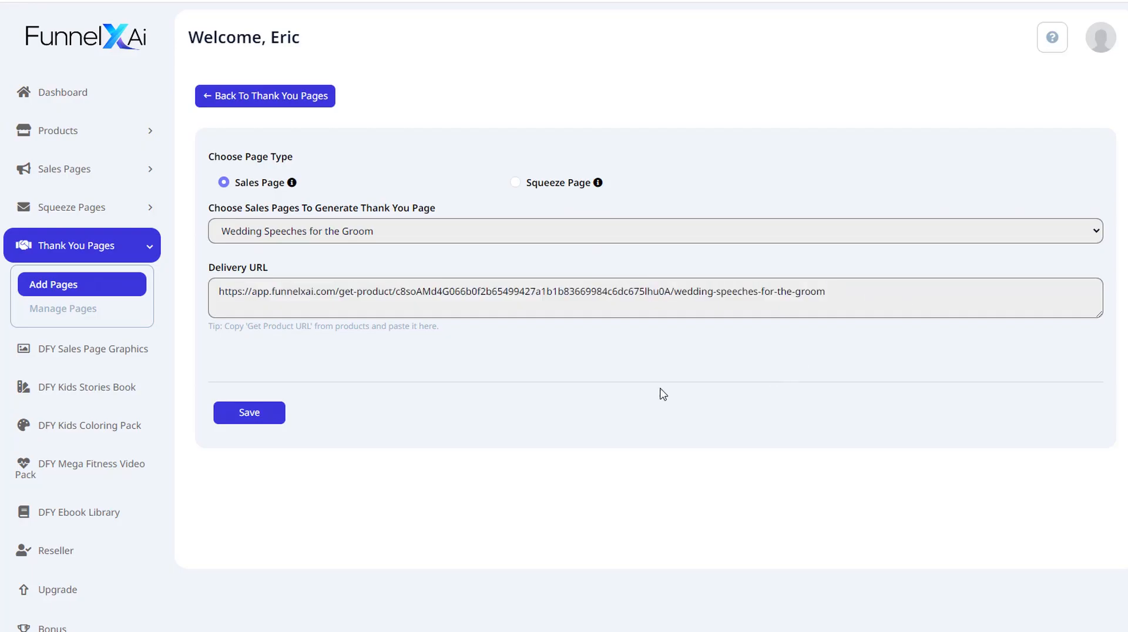
left_click(249, 414)
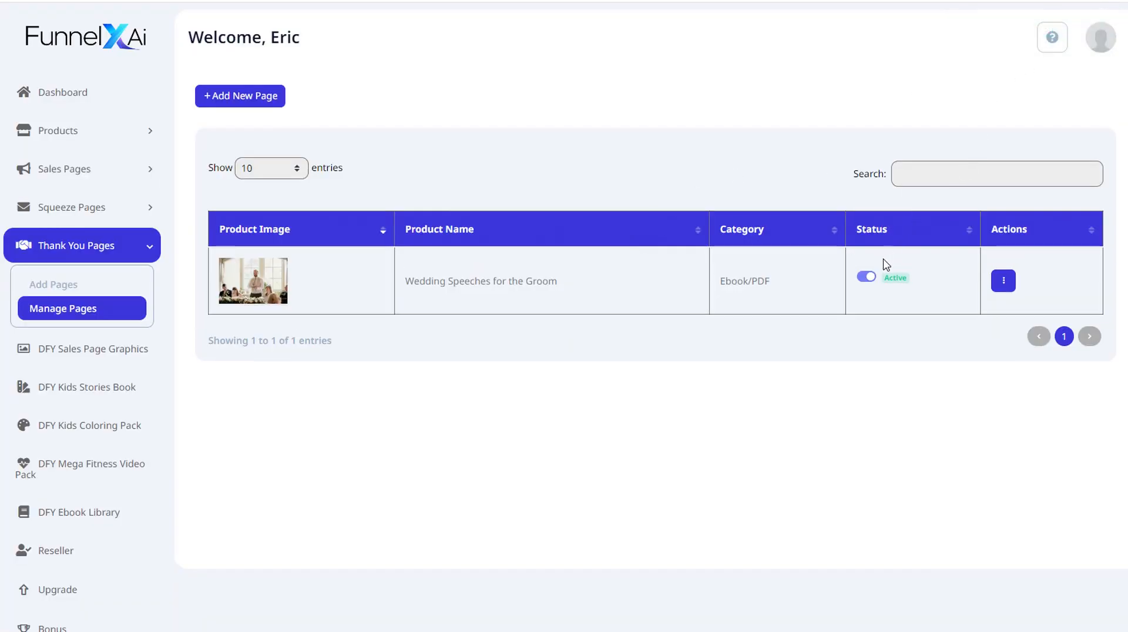
Open the thank you page's design and review its product download, extra downloads and exclusive bonuses sections.
left_click(1004, 283)
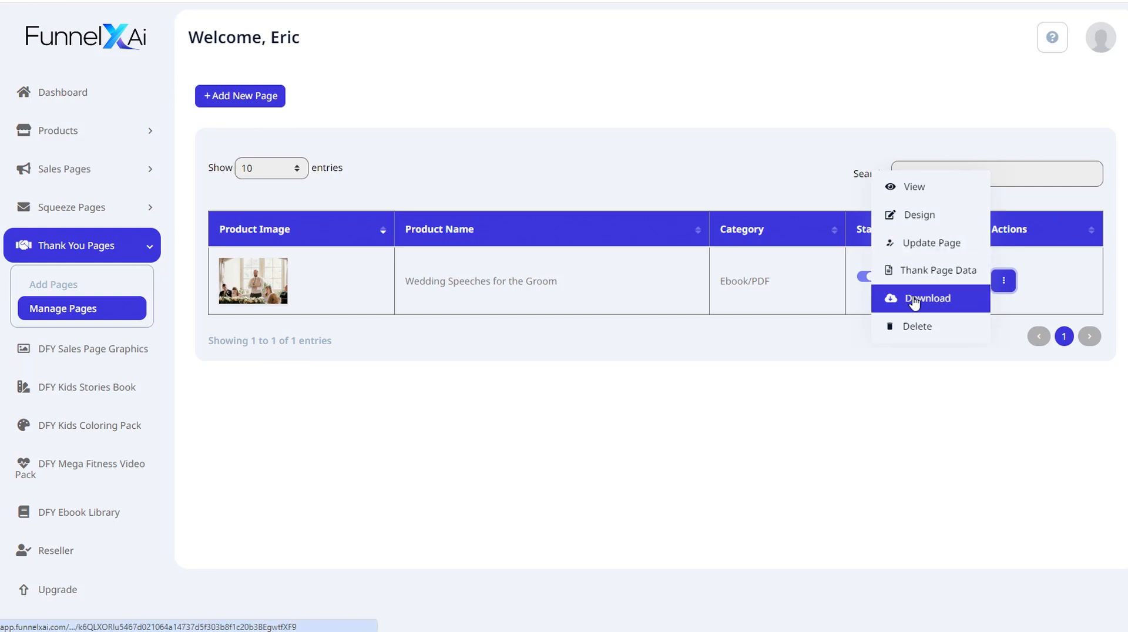
left_click(919, 217)
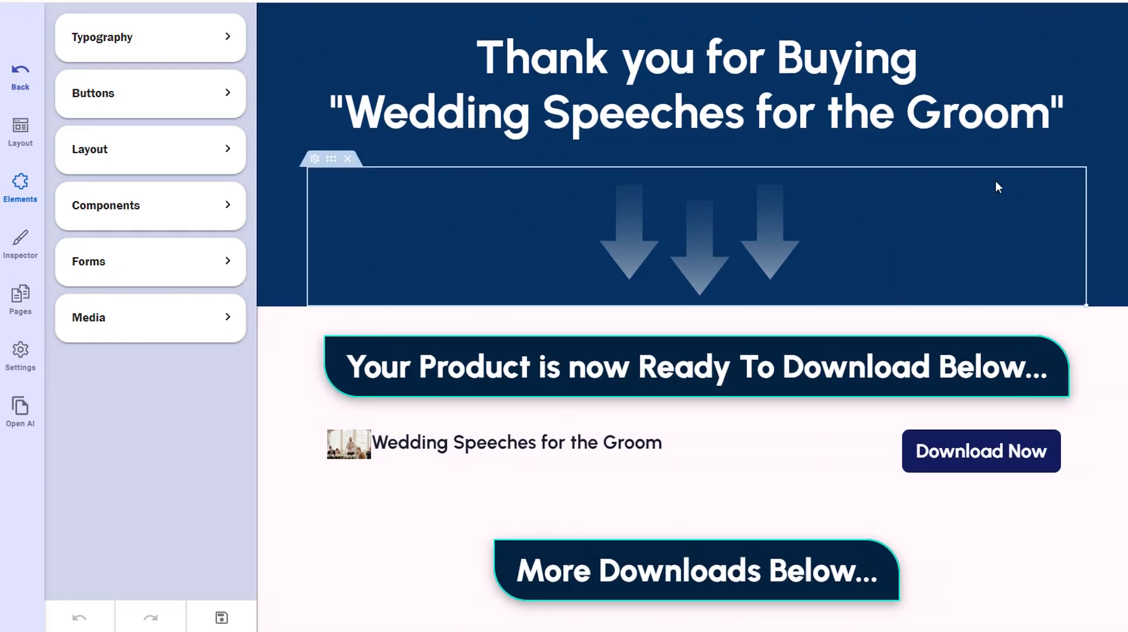
scroll(691, 318, "down", 3)
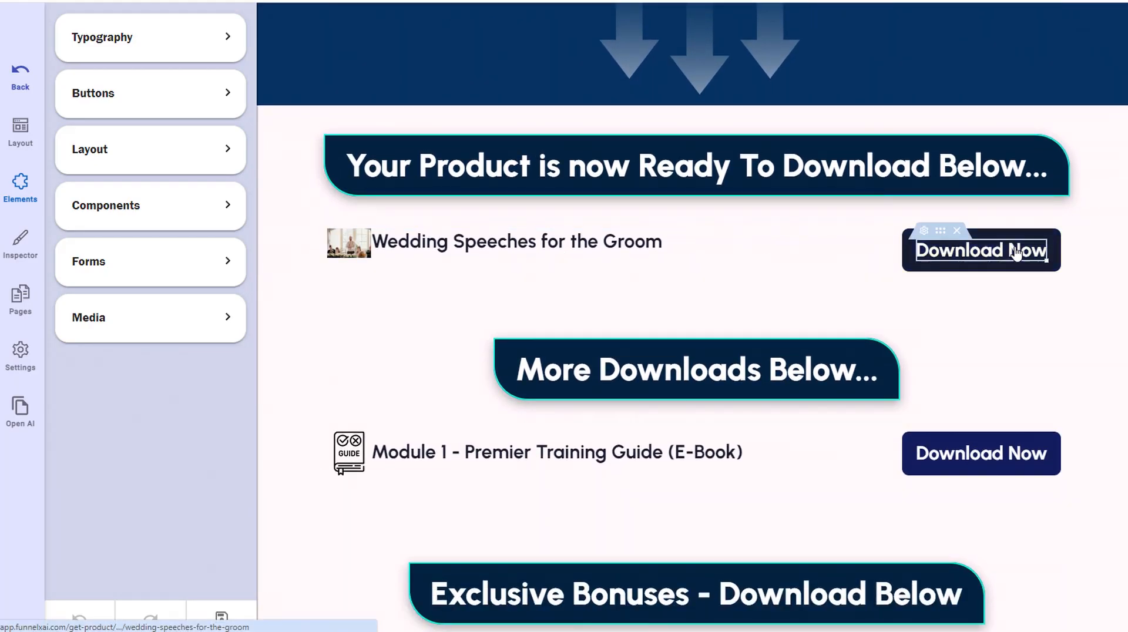
scroll(1116, 456, "down", 3)
scroll(1116, 456, "up", 3)
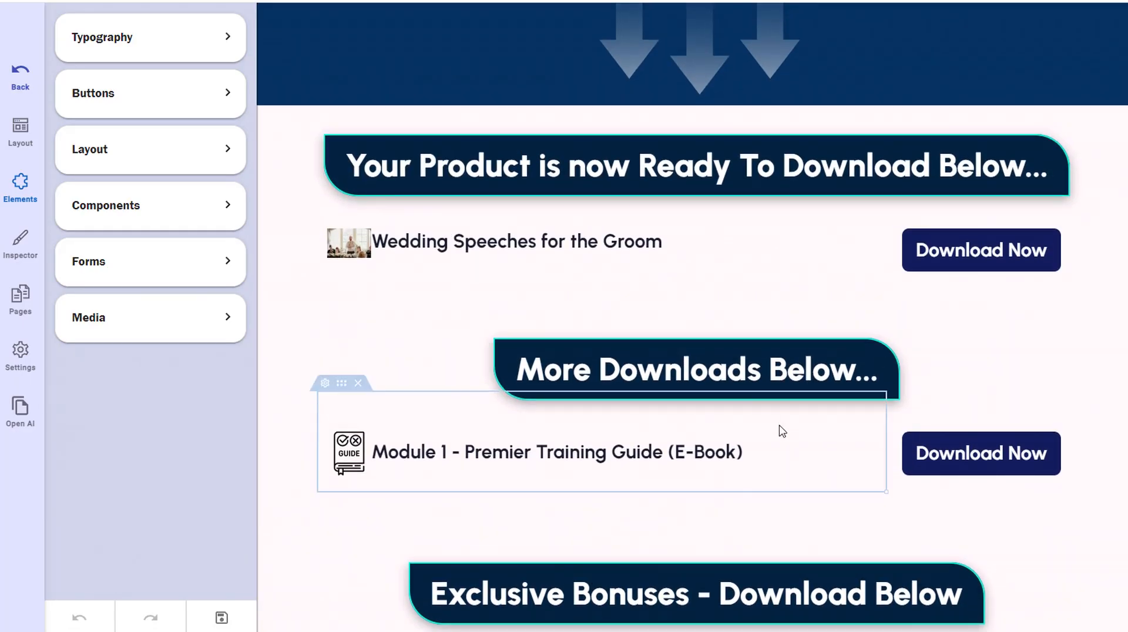
scroll(771, 421, "down", 3)
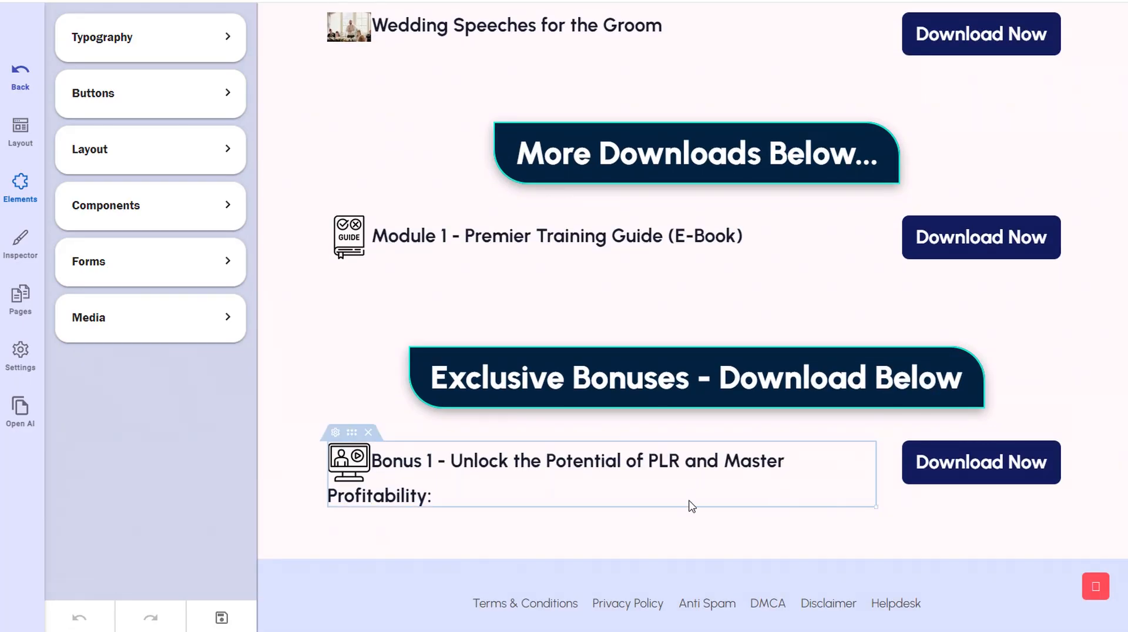
scroll(692, 507, "up", 4)
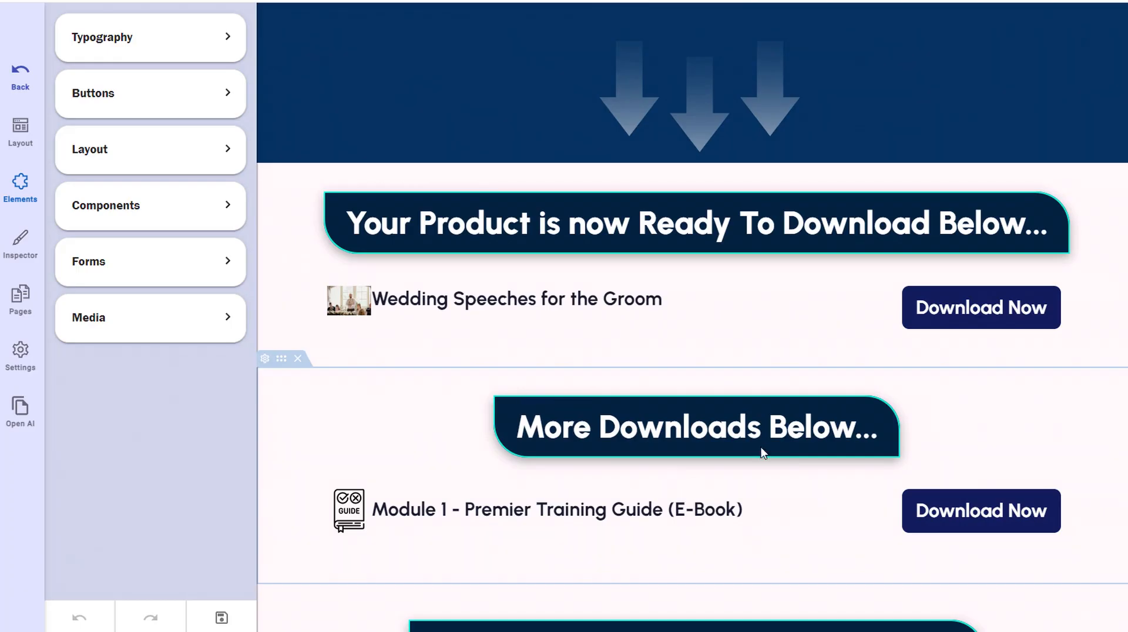
scroll(781, 473, "down", 4)
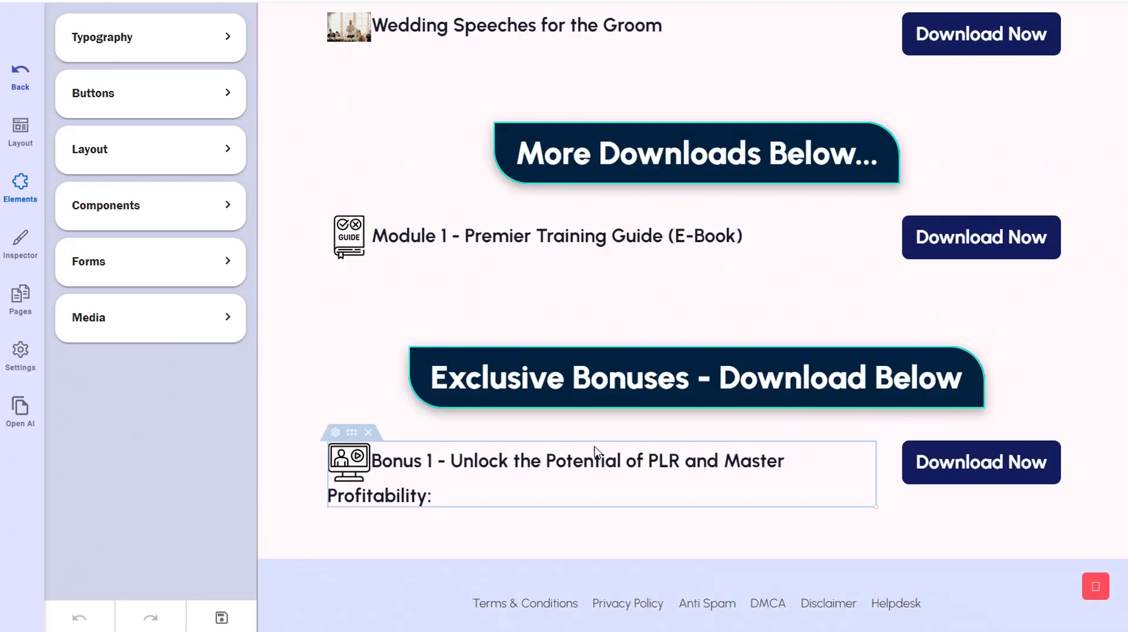
Delete the "More Downloads Below..." and "Exclusive Bonuses - Download Below" sections and save the thank you page design.
scroll(596, 451, "up", 2)
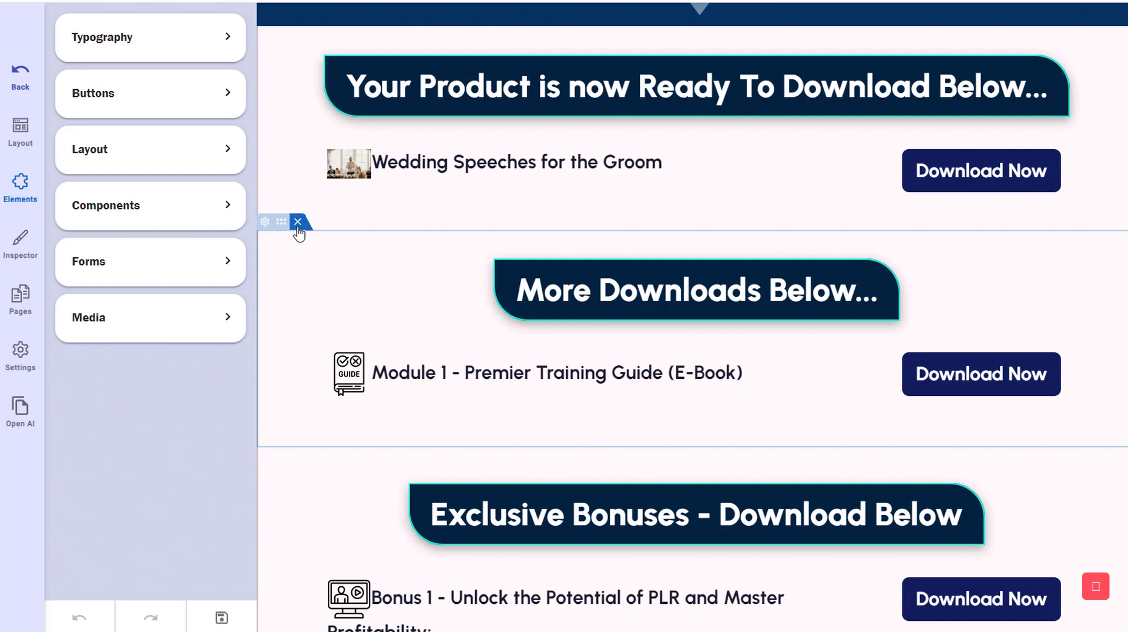
left_click(298, 221)
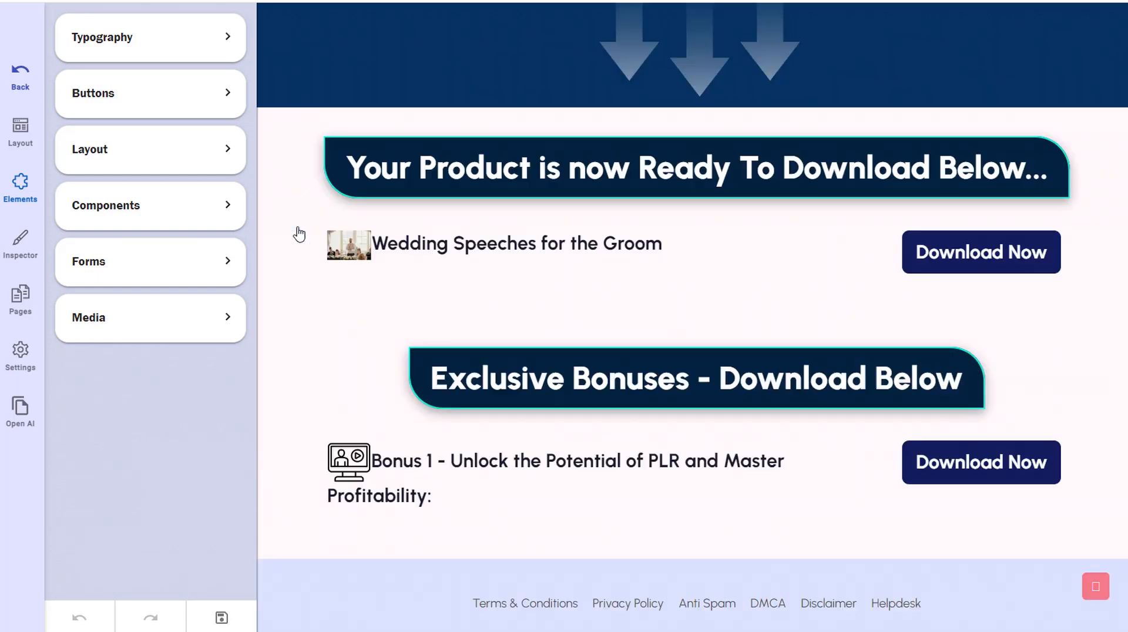
left_click(298, 303)
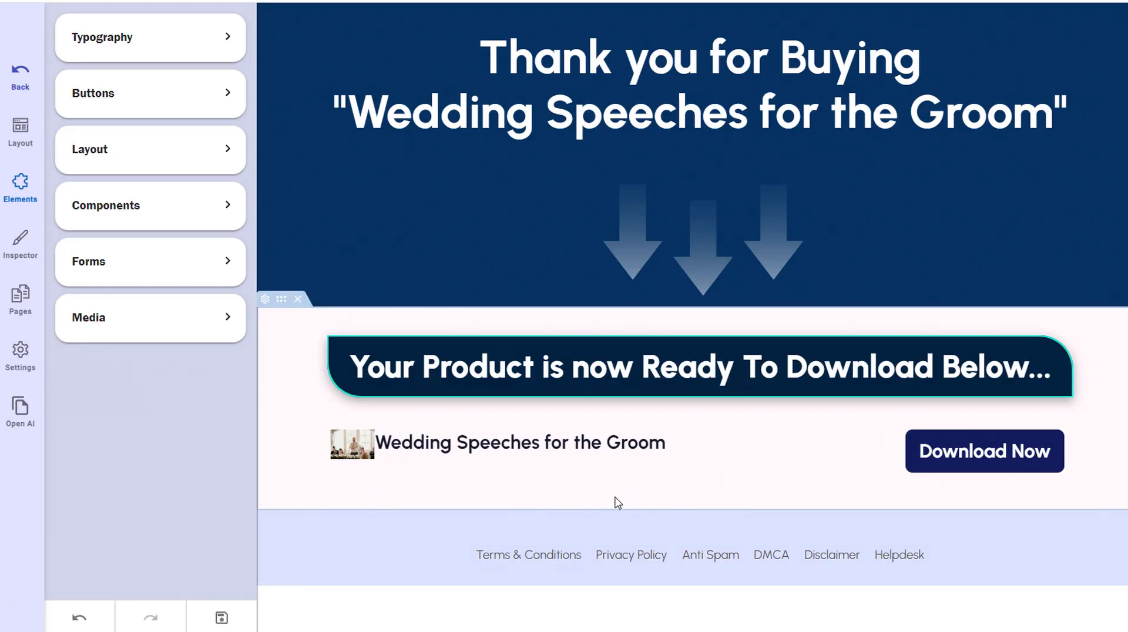
left_click(222, 620)
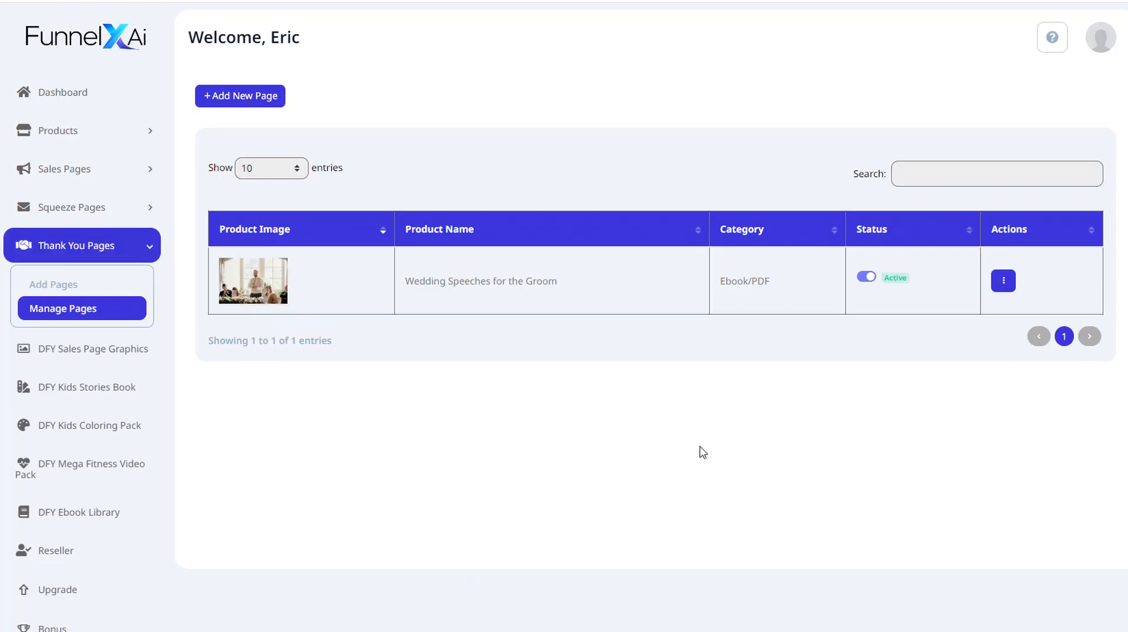
View the live thank you page of Wedding Speeches for the Groom.
left_click(1003, 282)
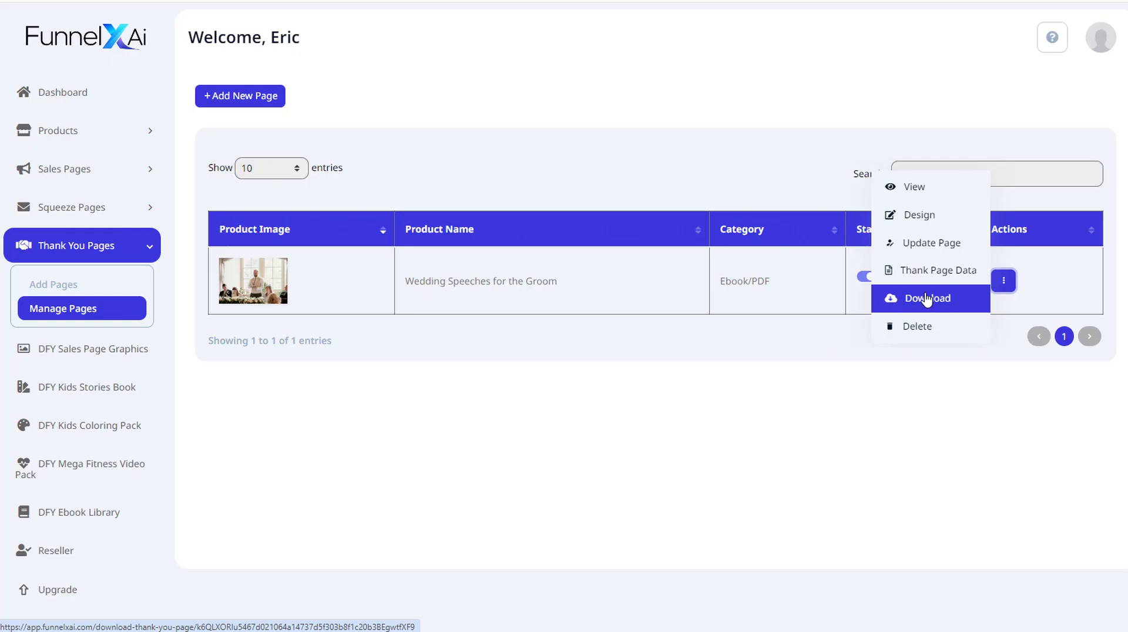
left_click(921, 193)
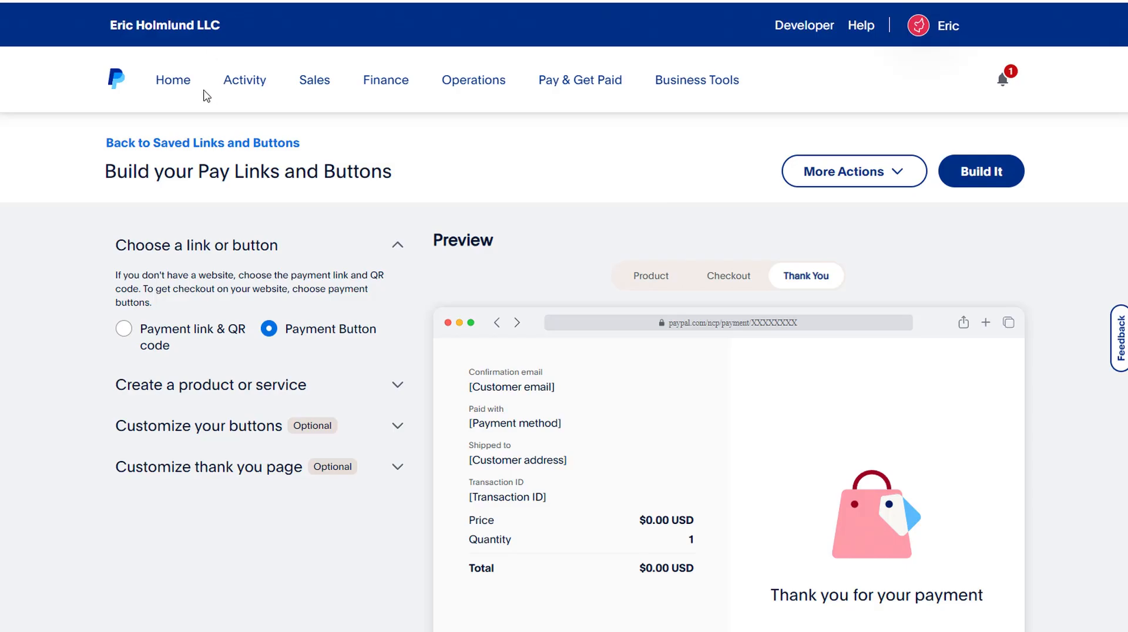
In PayPal's Pay Links and Buttons builder, choose Payment Button and name the product Wedding Speeches for the Groom.
left_click(269, 328)
left_click(392, 382)
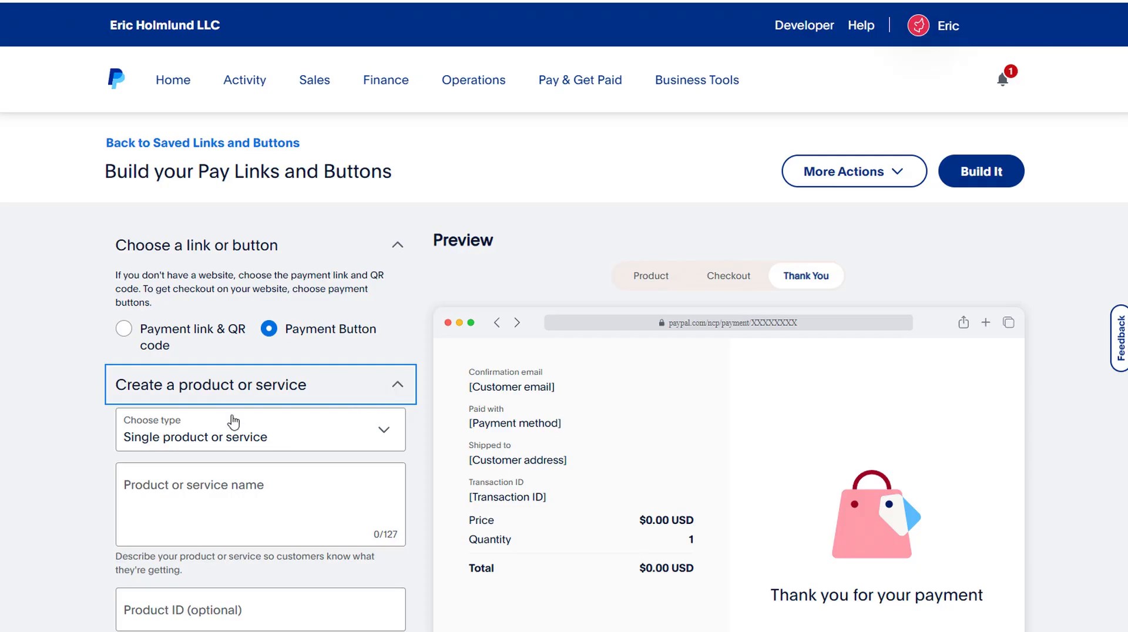
scroll(297, 479, "down", 2)
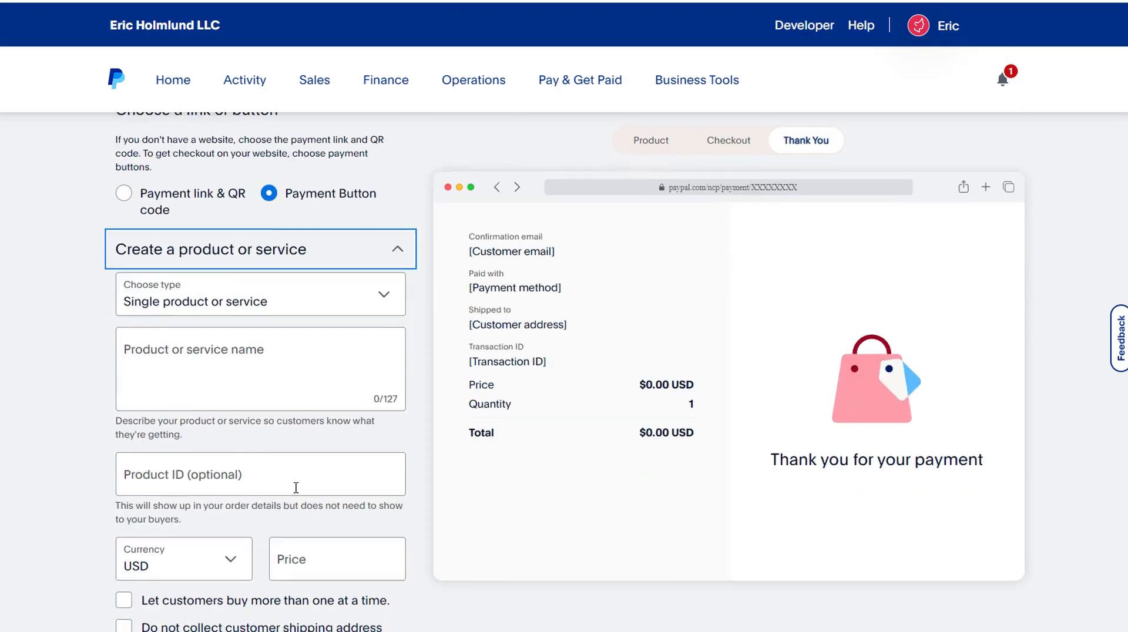
left_click(238, 356)
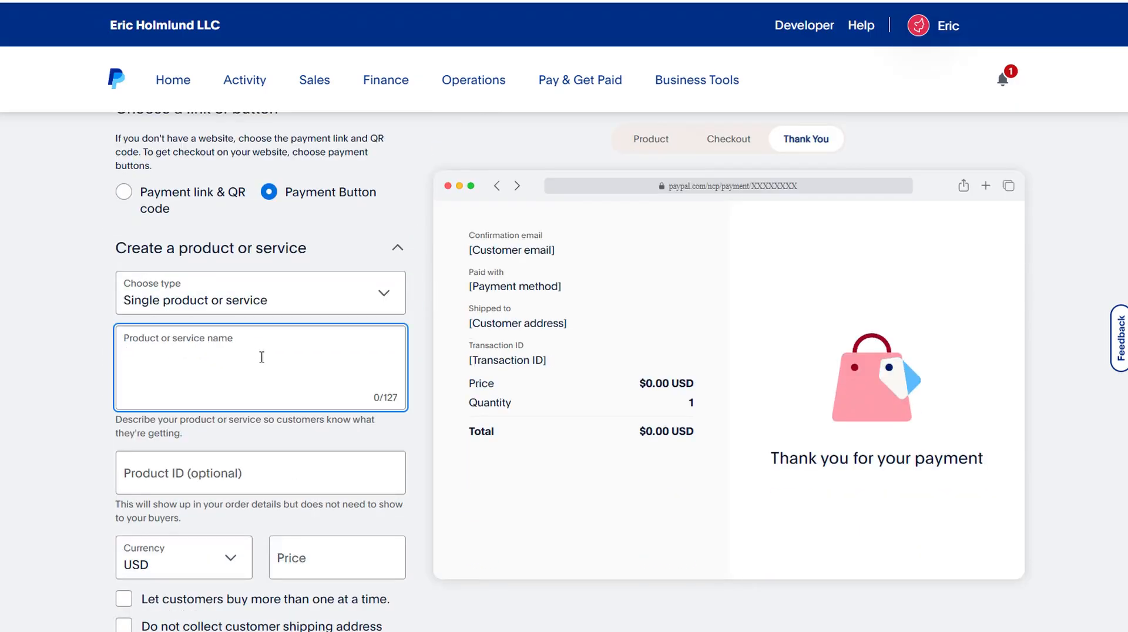
left_click_drag(557, 280, 406, 280)
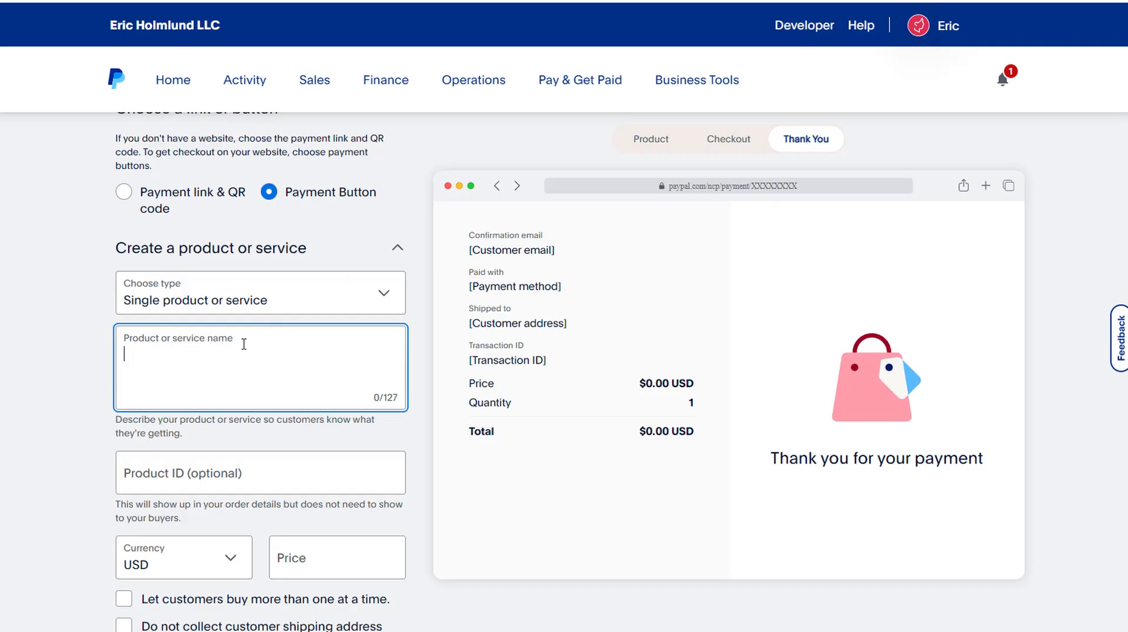
type("Wedding Speeches for the Groom")
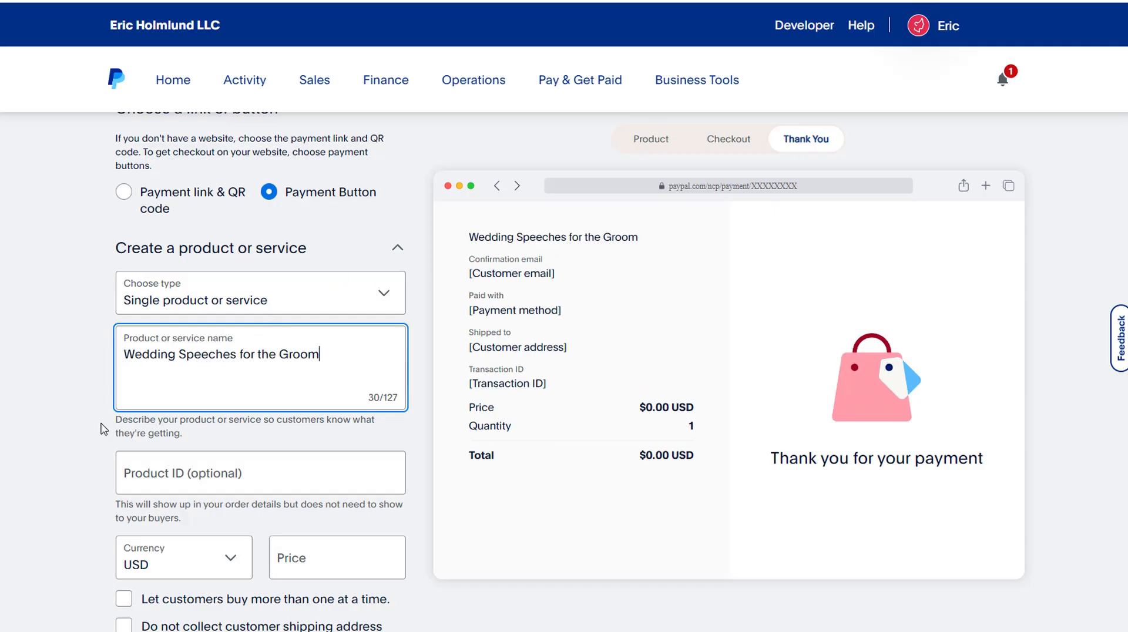
Set the product price to 17 USD and choose not to collect the customer's shipping address.
scroll(76, 441, "down", 5)
left_click(298, 288)
type("17")
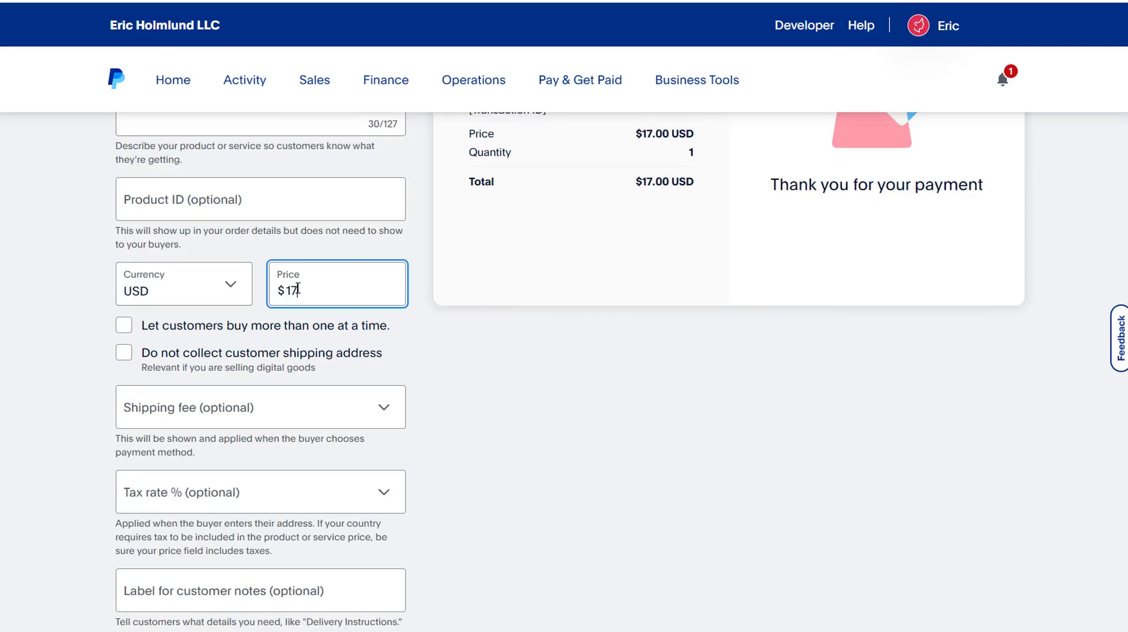
left_click(123, 358)
scroll(493, 394, "down", 2)
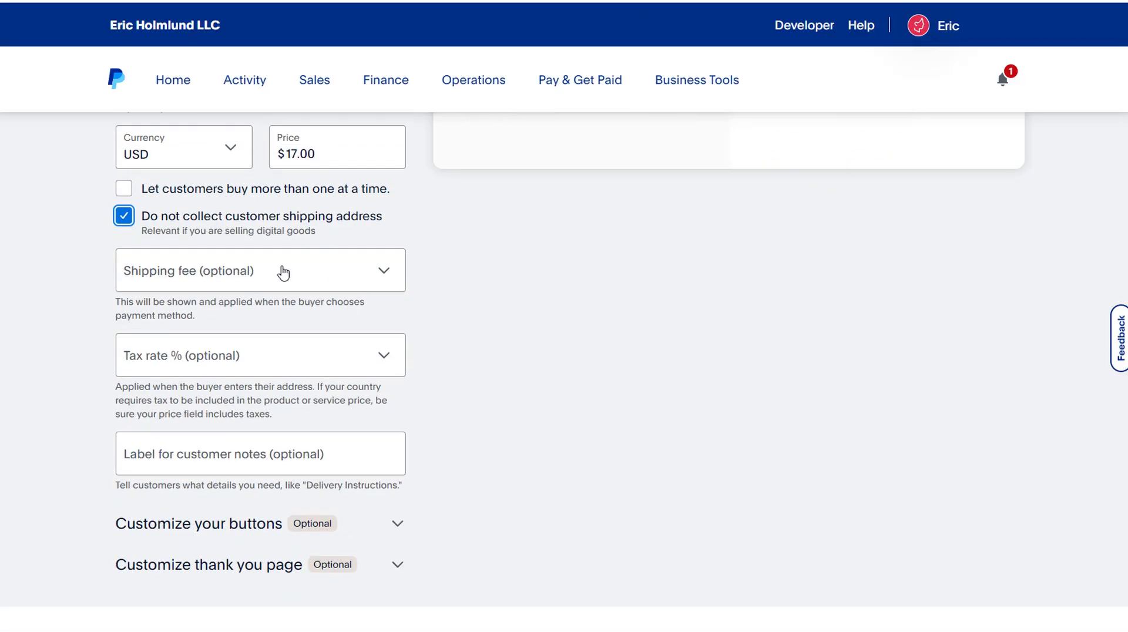
Customize the payment button as a single button in Large size.
scroll(522, 408, "down", 2)
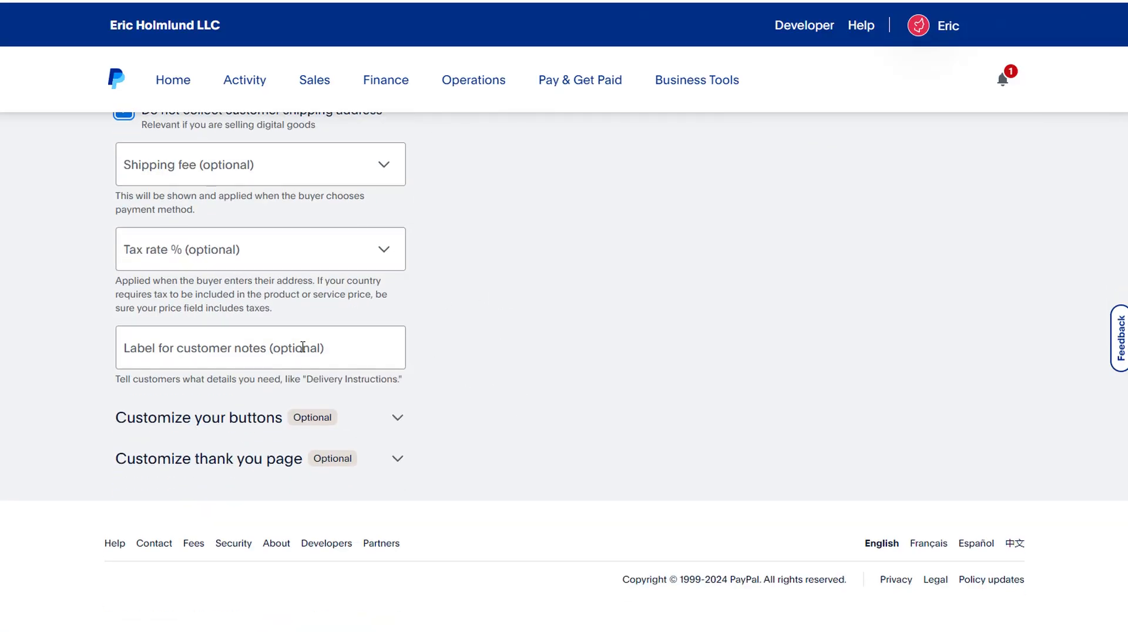
left_click(395, 418)
scroll(436, 422, "down", 2)
left_click(311, 321)
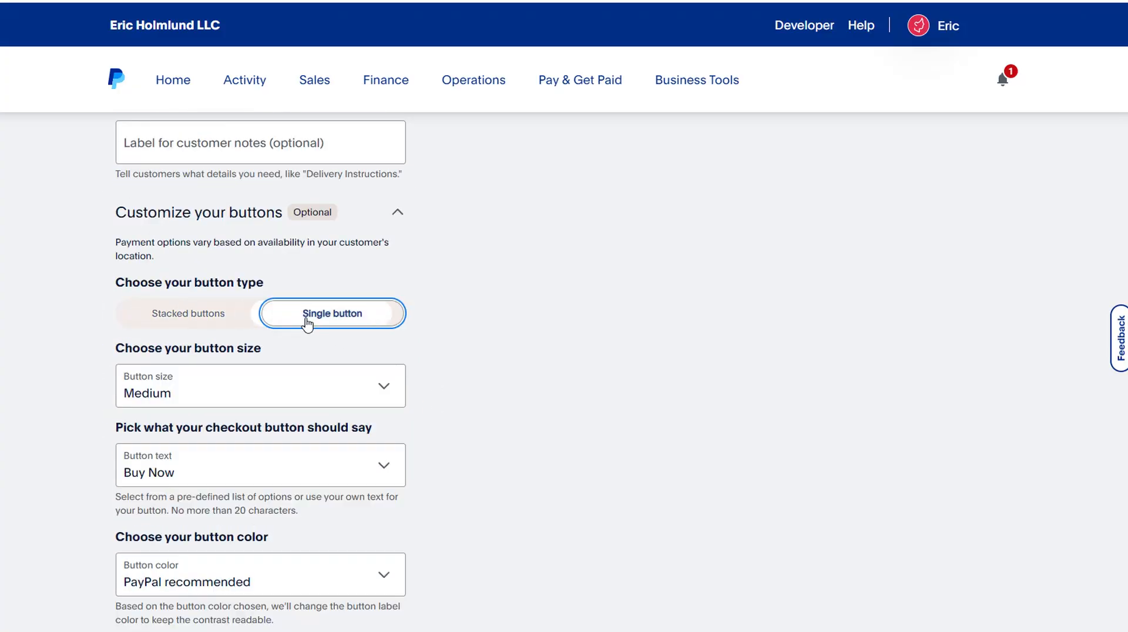
scroll(450, 365, "down", 1)
left_click(375, 323)
left_click(216, 362)
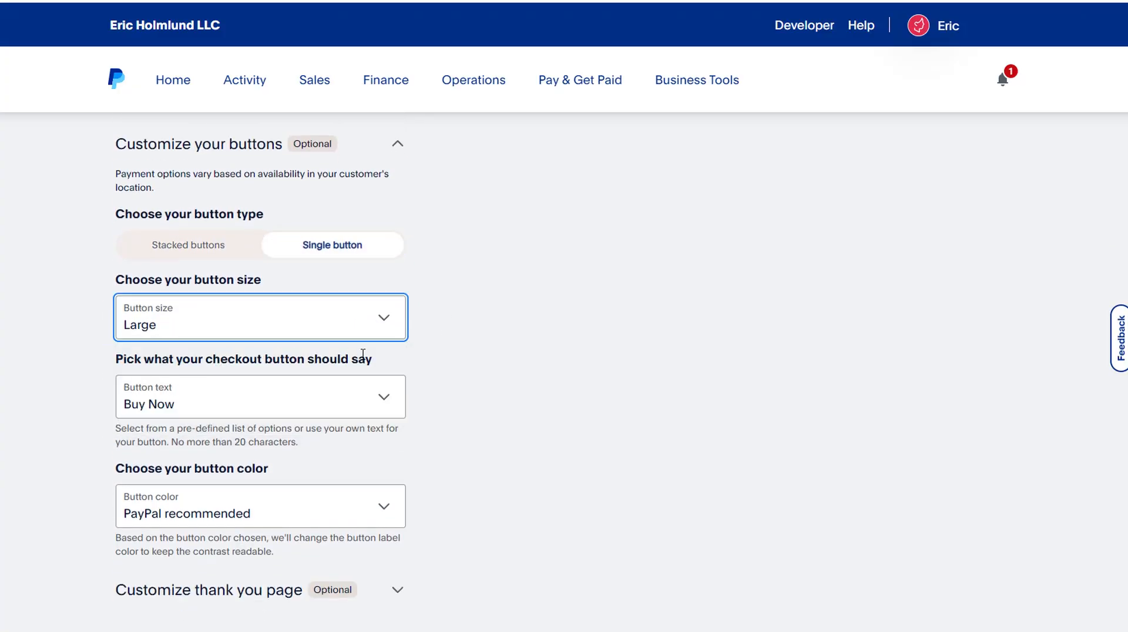
scroll(453, 376, "down", 2)
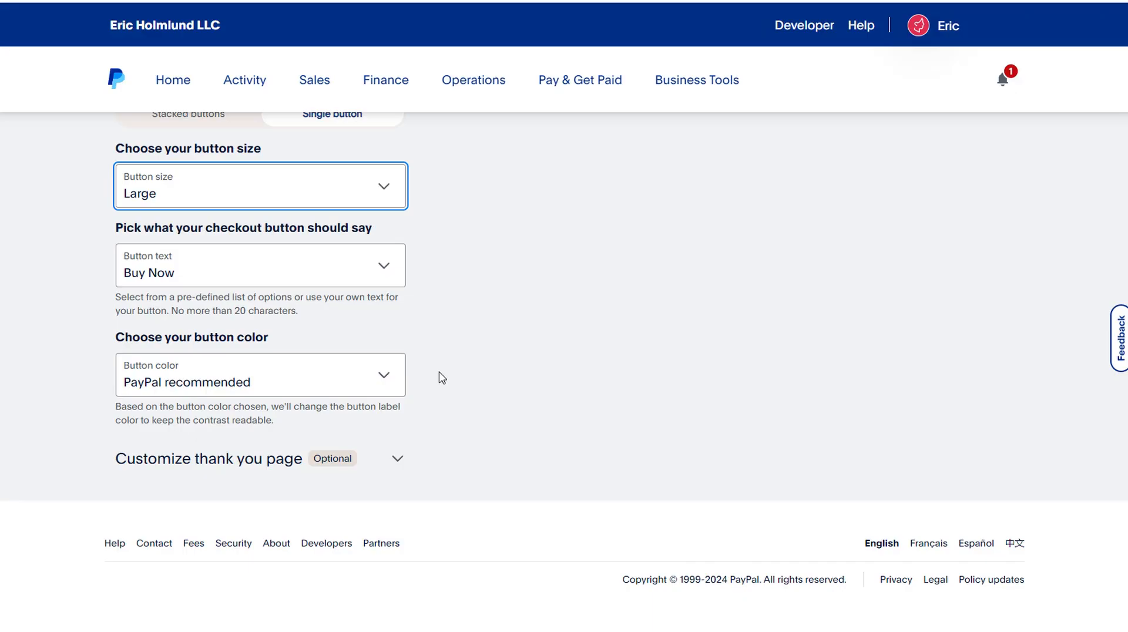
left_click(394, 461)
scroll(476, 424, "down", 2)
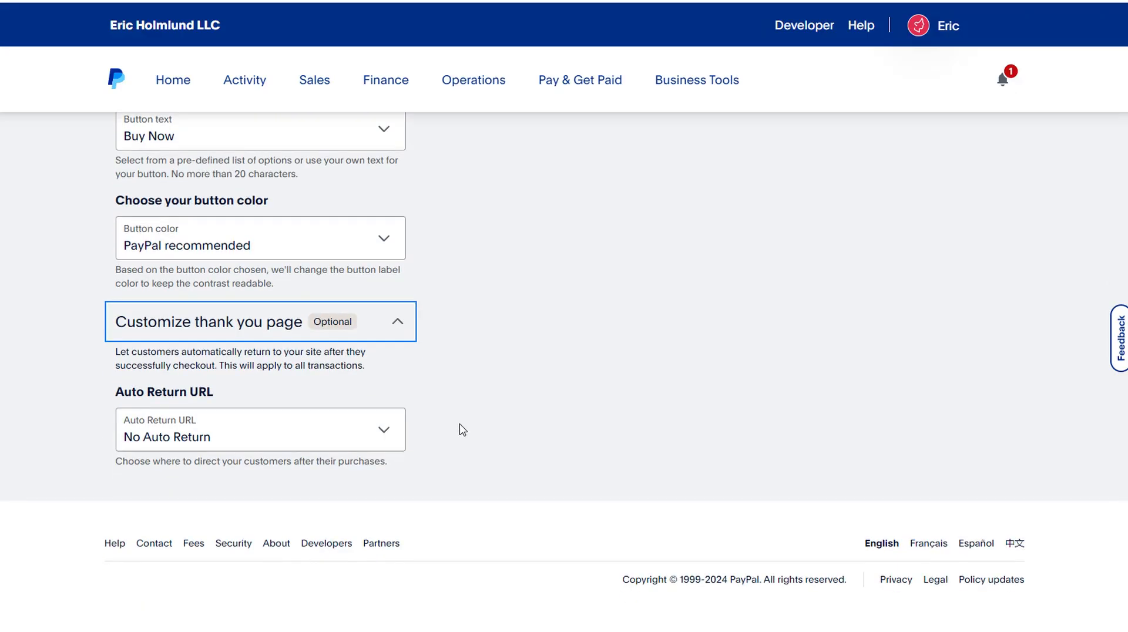
left_click(373, 570)
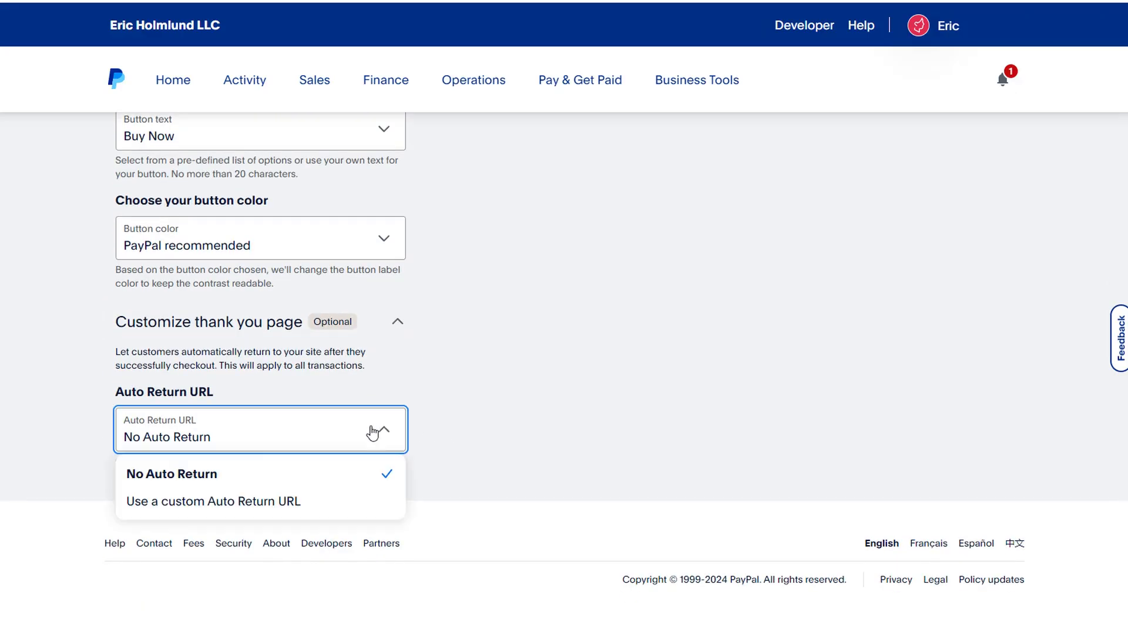
left_click(207, 501)
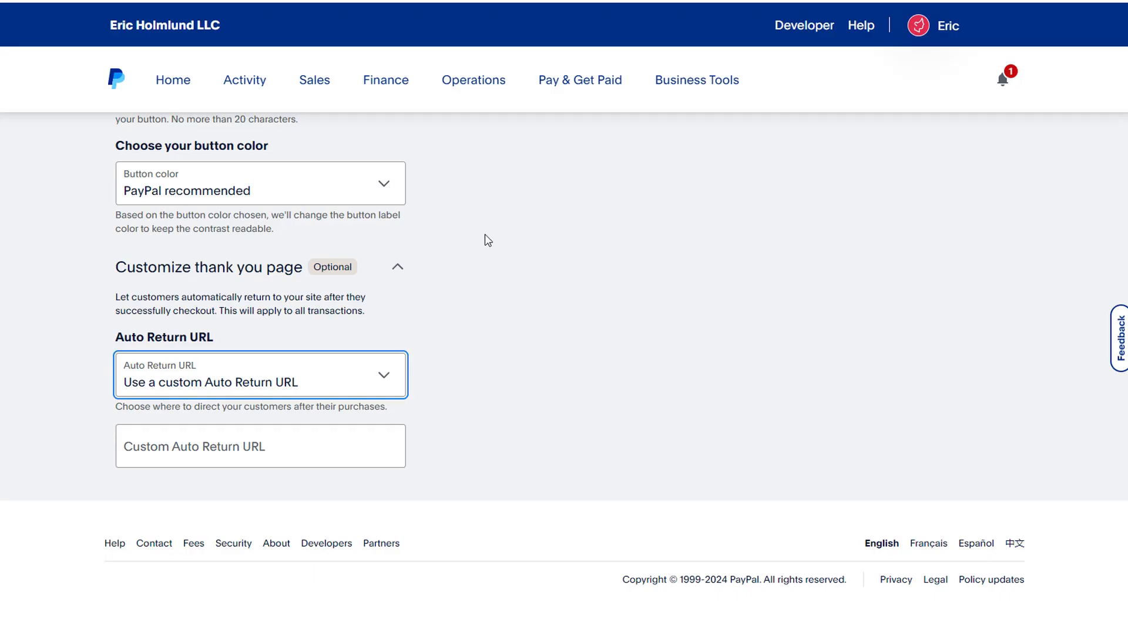
left_click(262, 435)
key("ctrl+v")
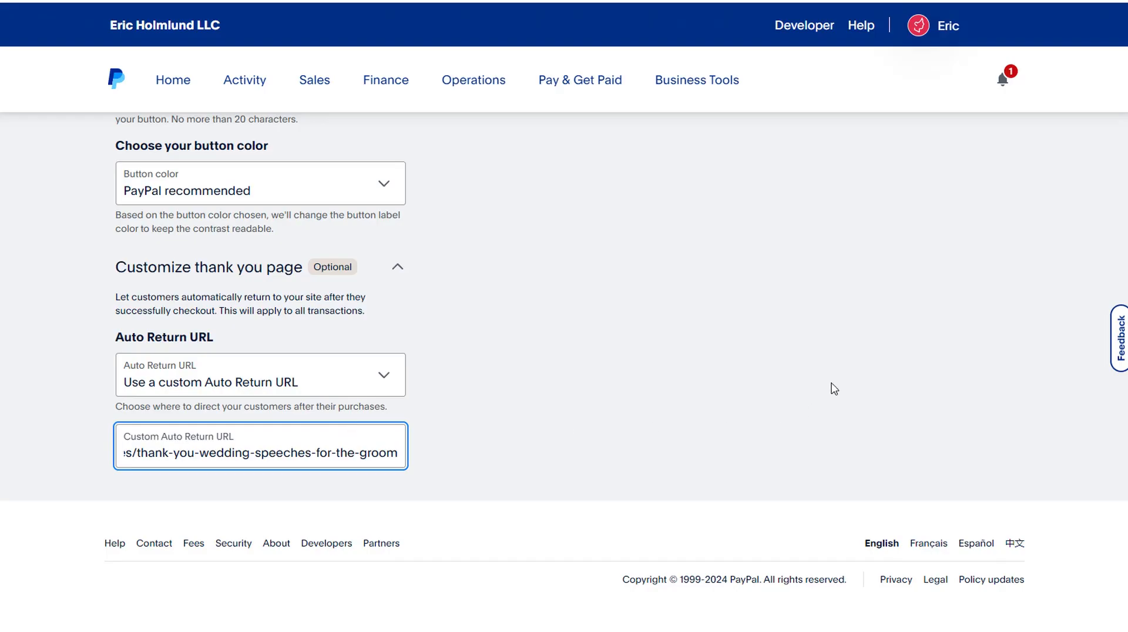
Build the PayPal payment button and copy its code snippet.
scroll(833, 389, "up", 15)
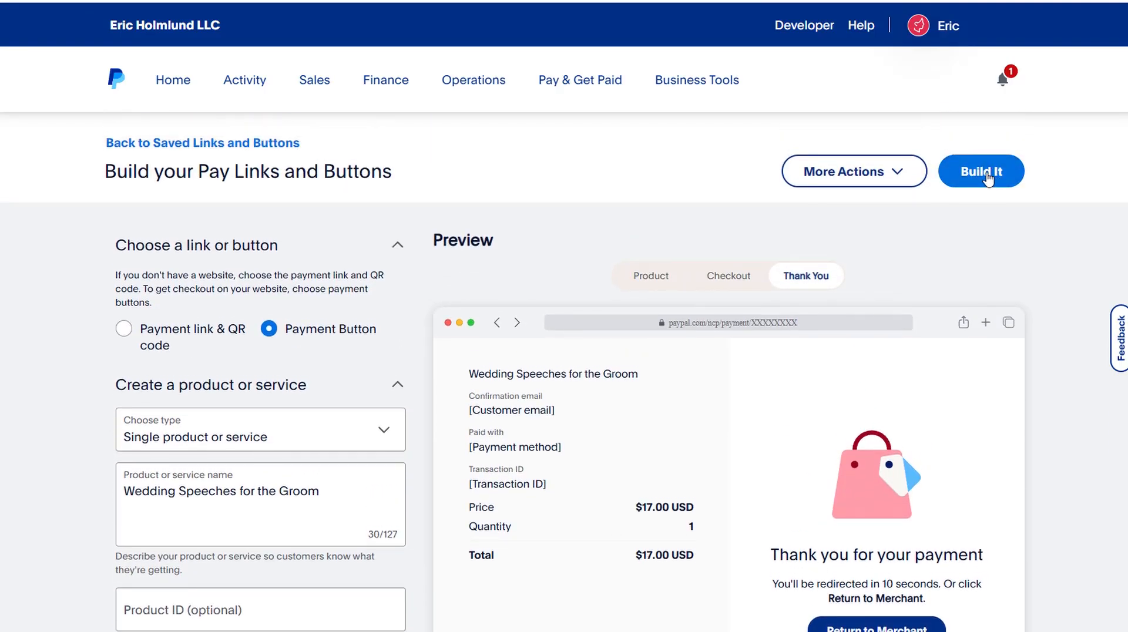
left_click(988, 177)
scroll(520, 416, "down", 3)
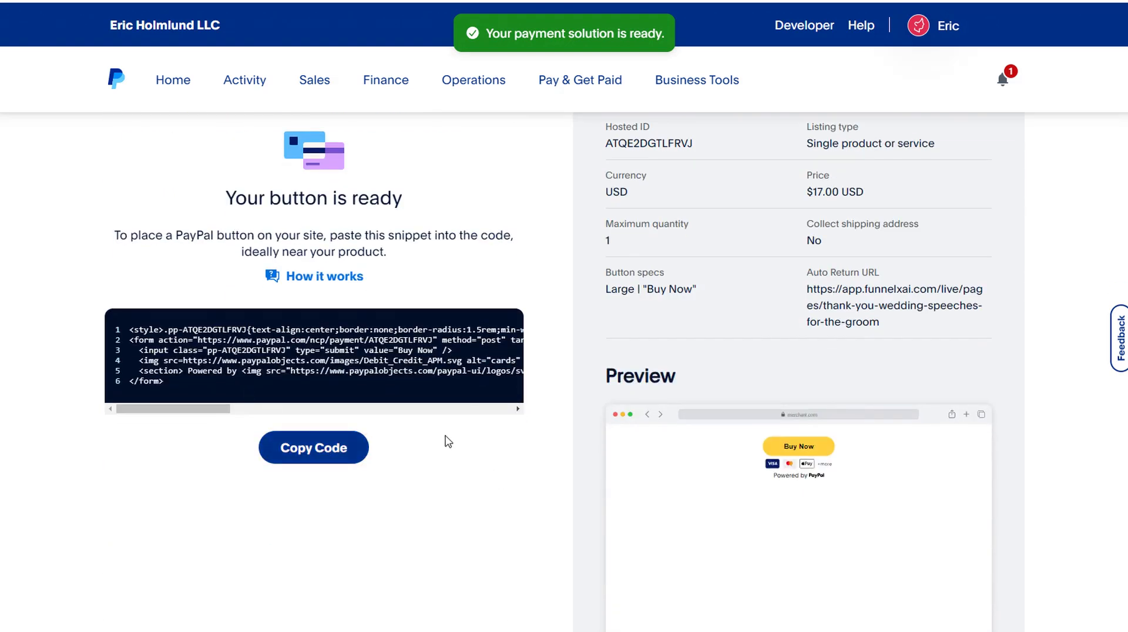
left_click(307, 453)
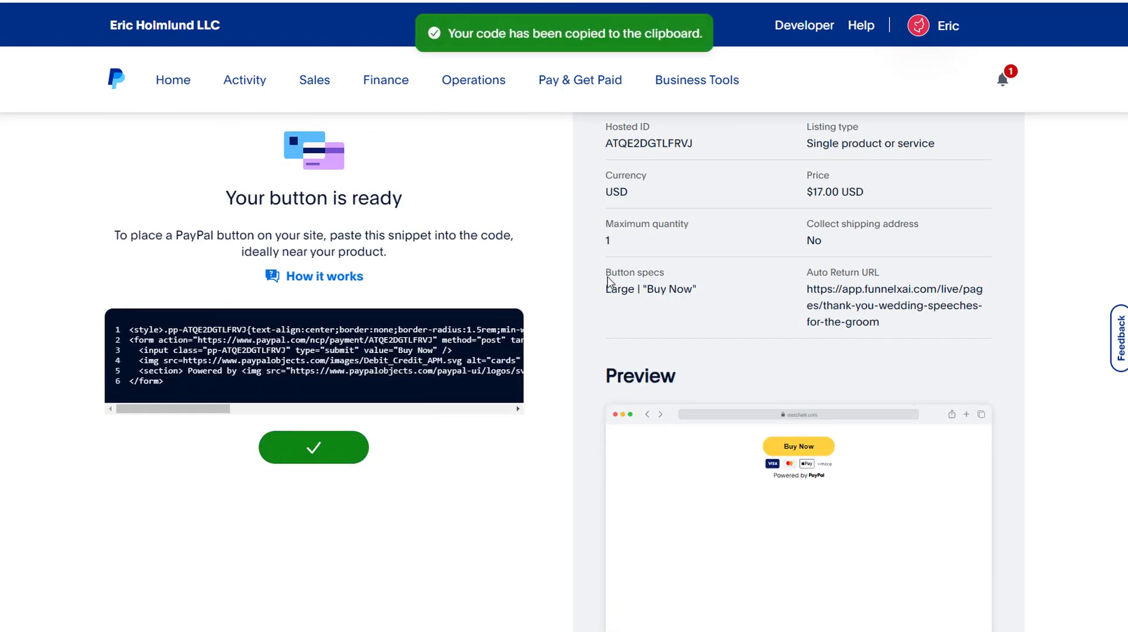
Switch to FunnelXAi and open the Wedding Speeches for the Groom sales page for updating.
left_click(277, 0)
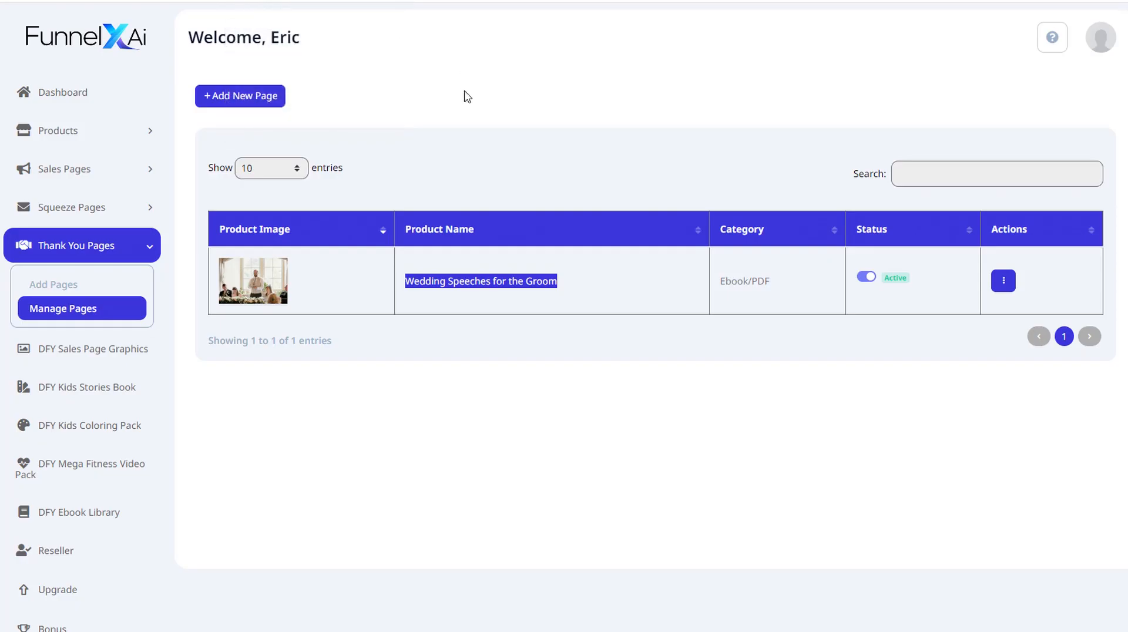
left_click(145, 171)
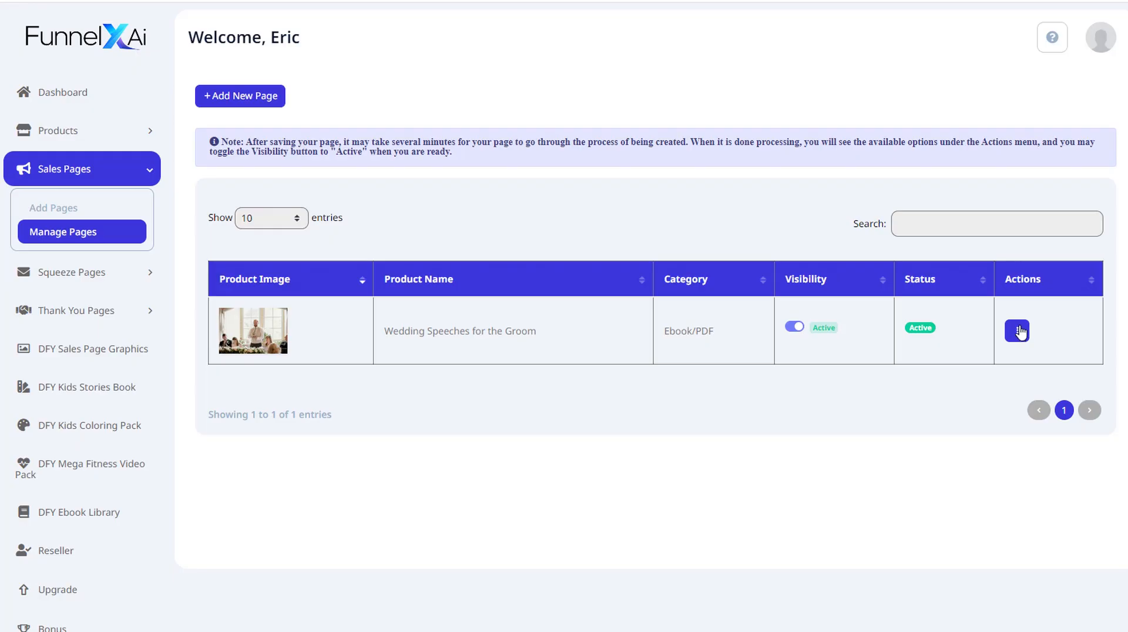
left_click(1017, 332)
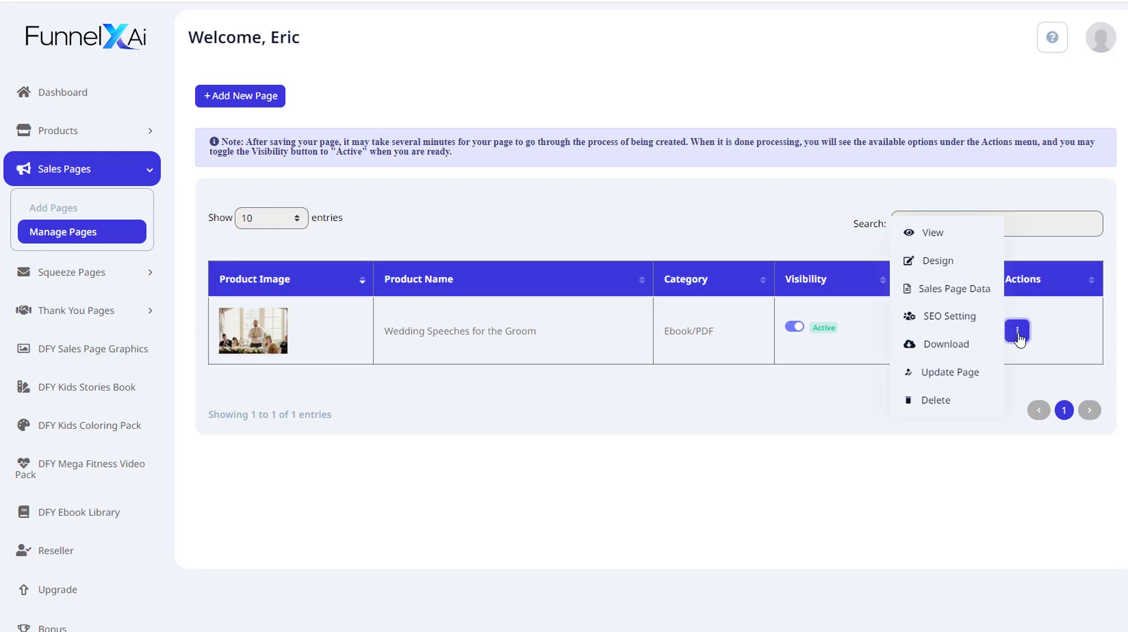
left_click(959, 378)
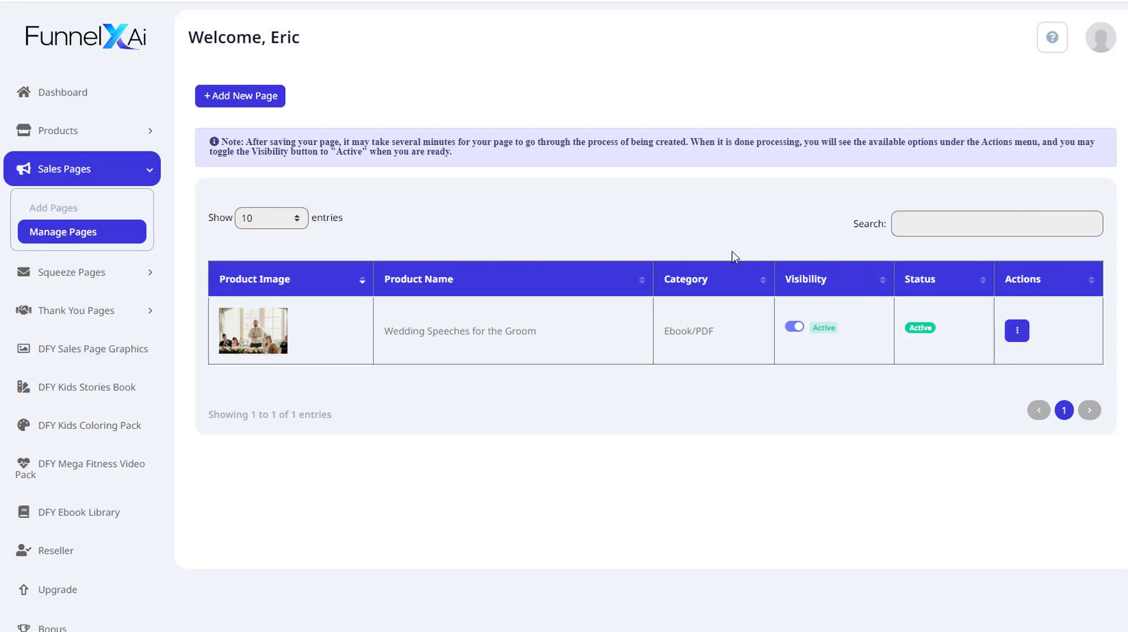
Replace the <paypal button code> placeholder in the sales page's Buy Button Code with the copied PayPal snippet.
scroll(642, 305, "down", 5)
scroll(627, 304, "down", 2)
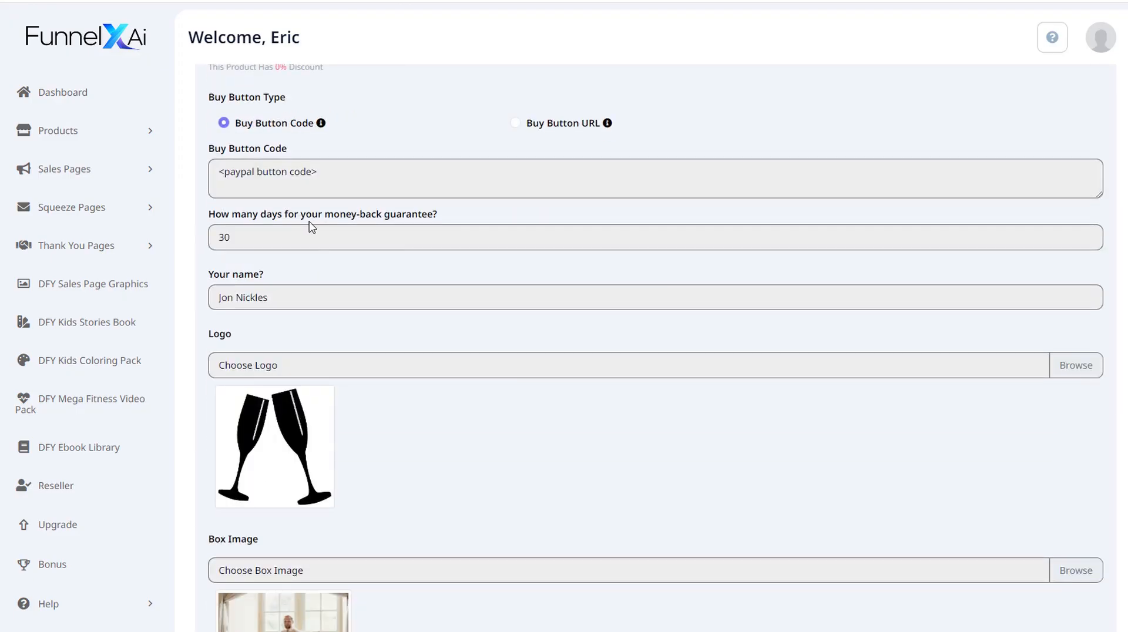
scroll(310, 223, "up", 3)
left_click_drag(330, 376, 88, 361)
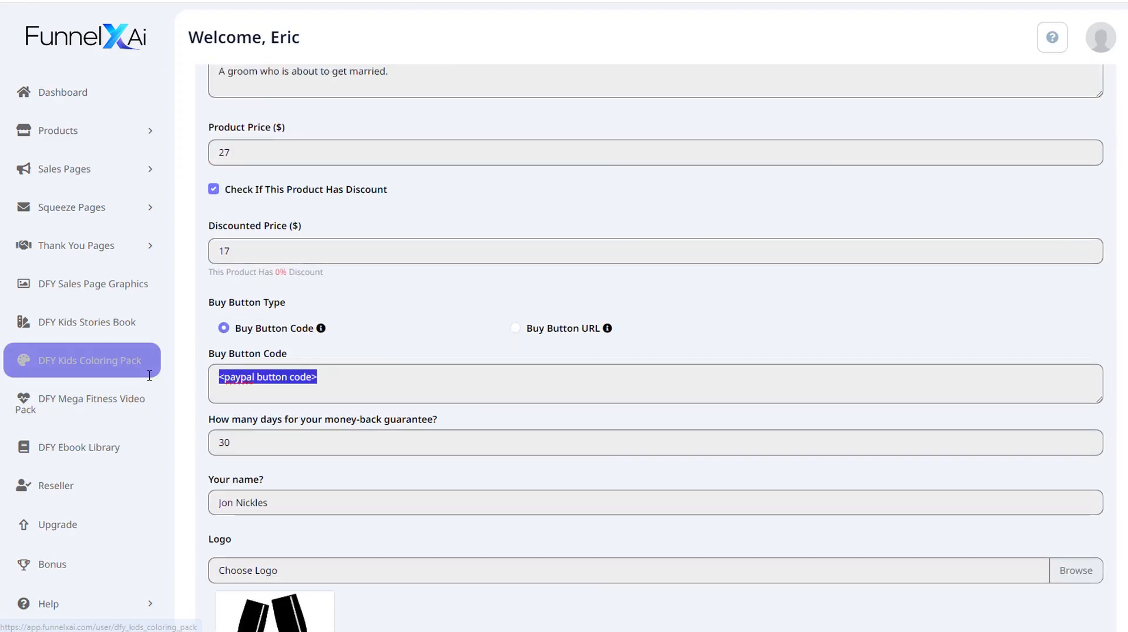
key("ctrl+v")
Update the sales page and save it with regeneration, overwriting the existing page data.
scroll(423, 388, "down", 7)
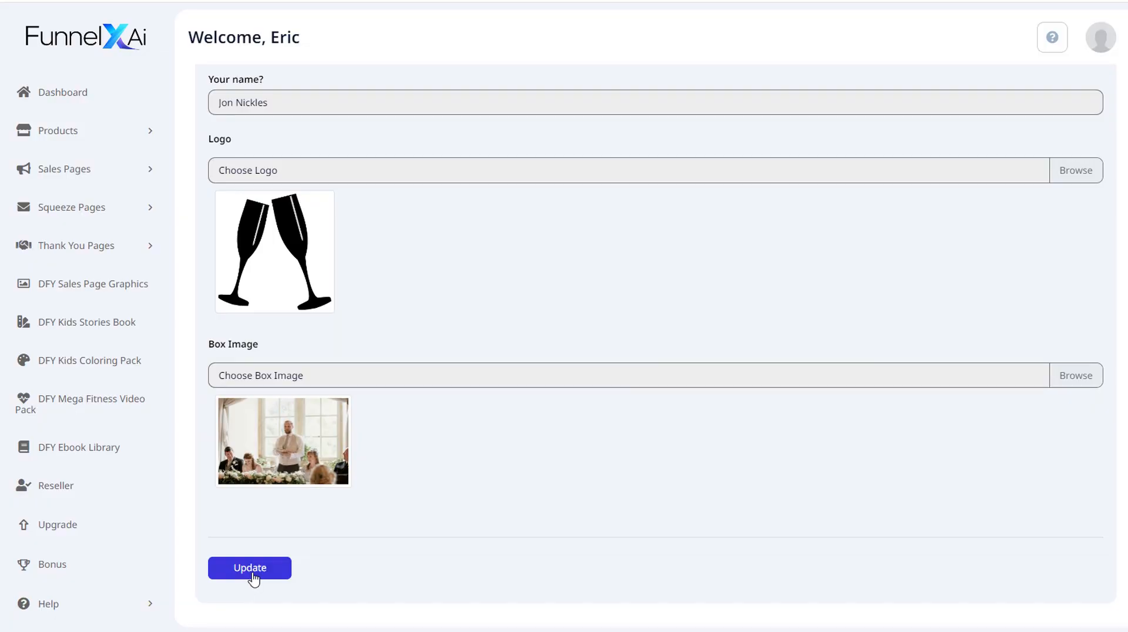
left_click(251, 571)
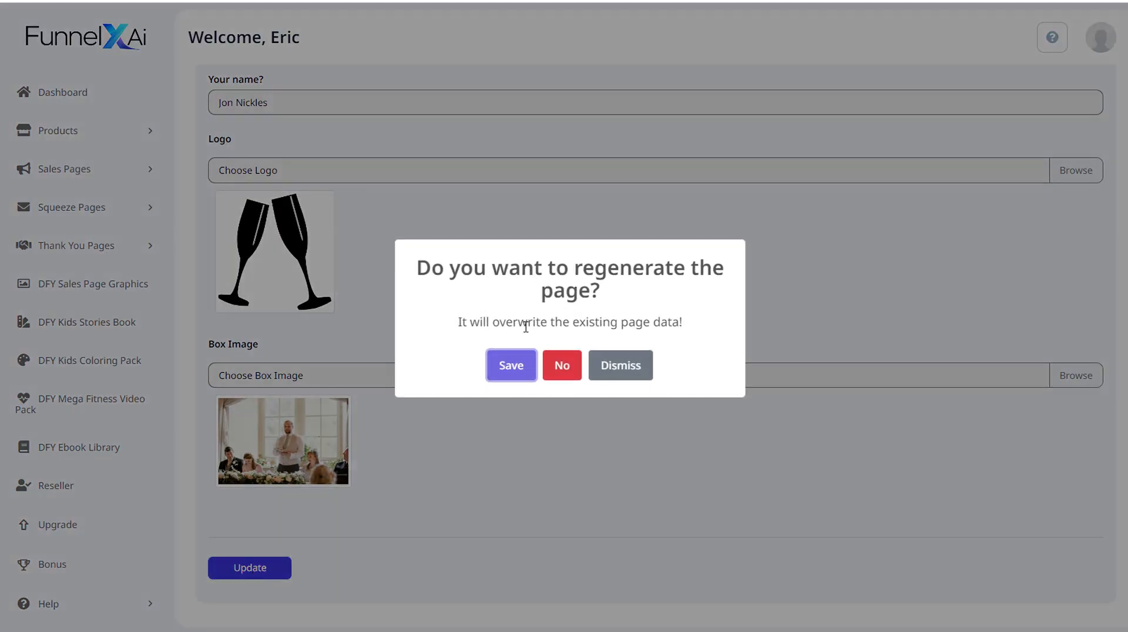
left_click(510, 367)
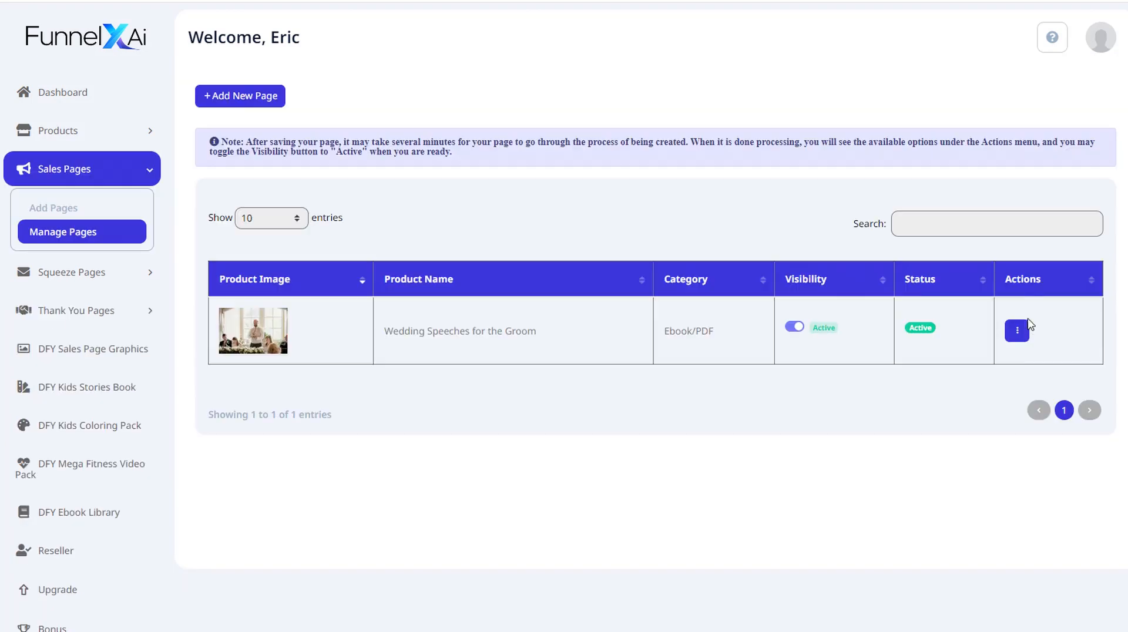
View the live Wedding Speeches for the Groom sales page and examine it down to the PayPal Buy Now button.
left_click(1018, 333)
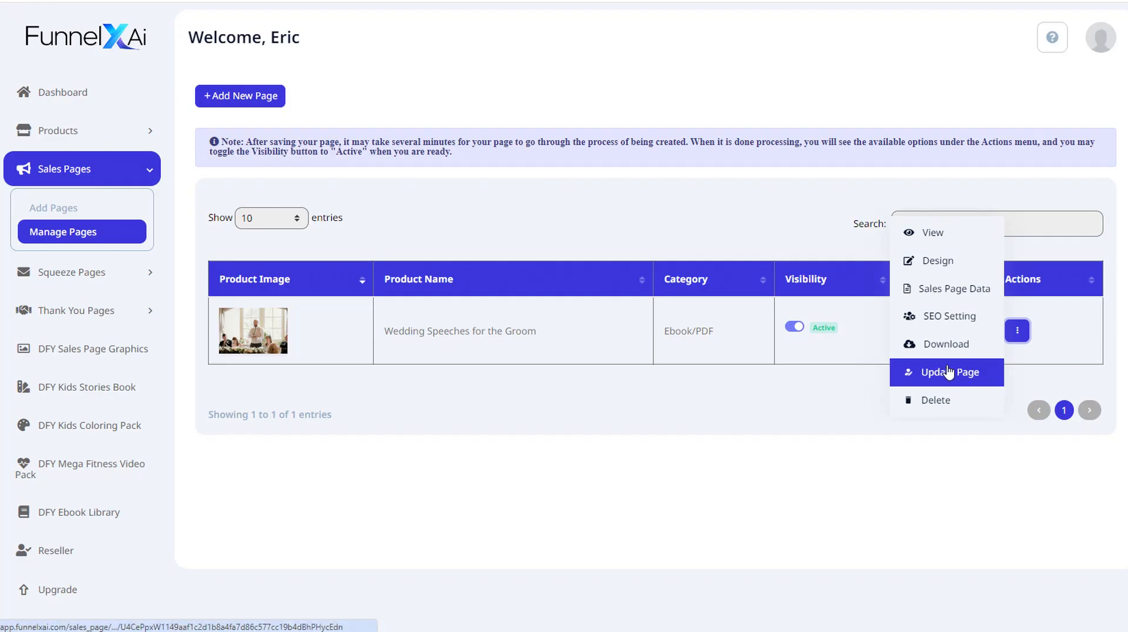
left_click(1016, 330)
left_click(1017, 330)
left_click(943, 241)
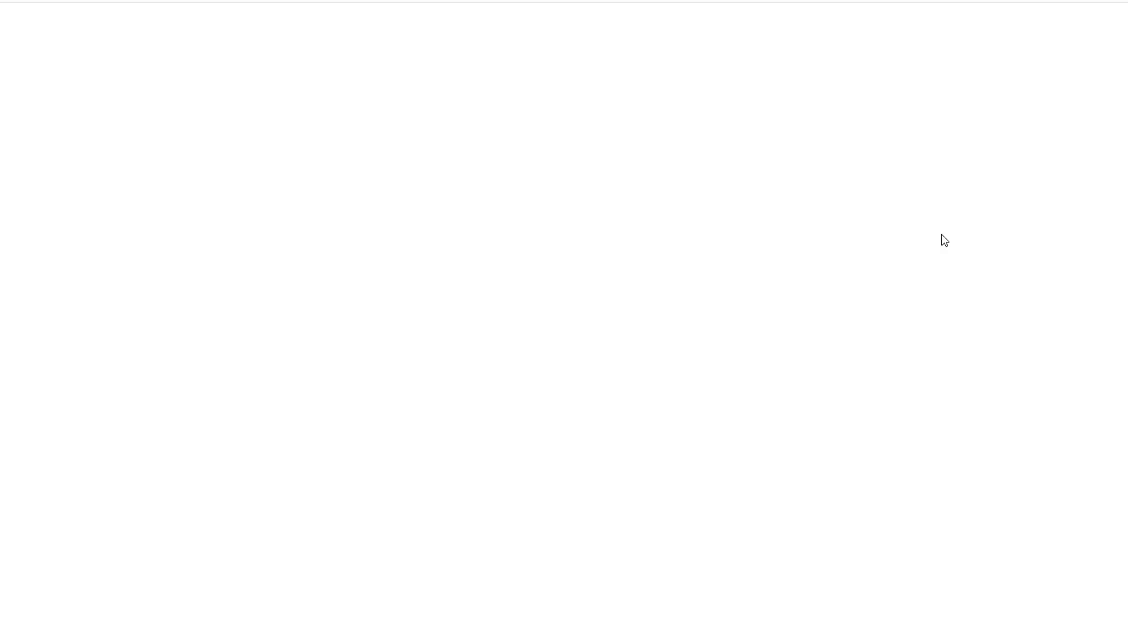
scroll(1113, 63, "down", 20)
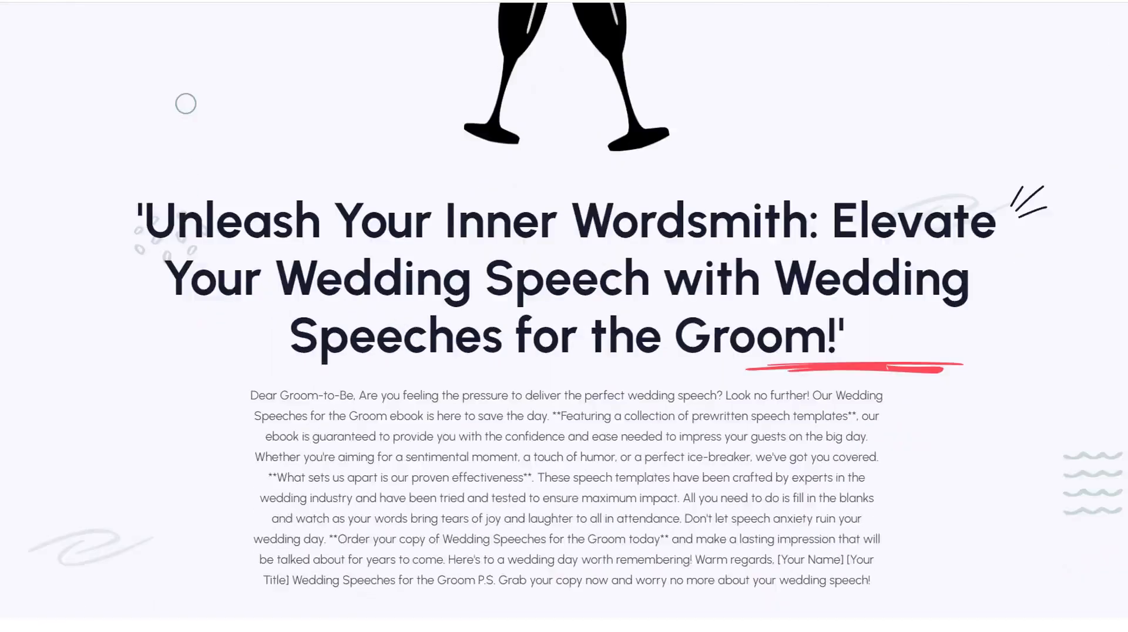
scroll(564, 316, "down", 7)
scroll(564, 316, "down", 1)
scroll(564, 317, "up", 1)
scroll(411, 67, "down", 6)
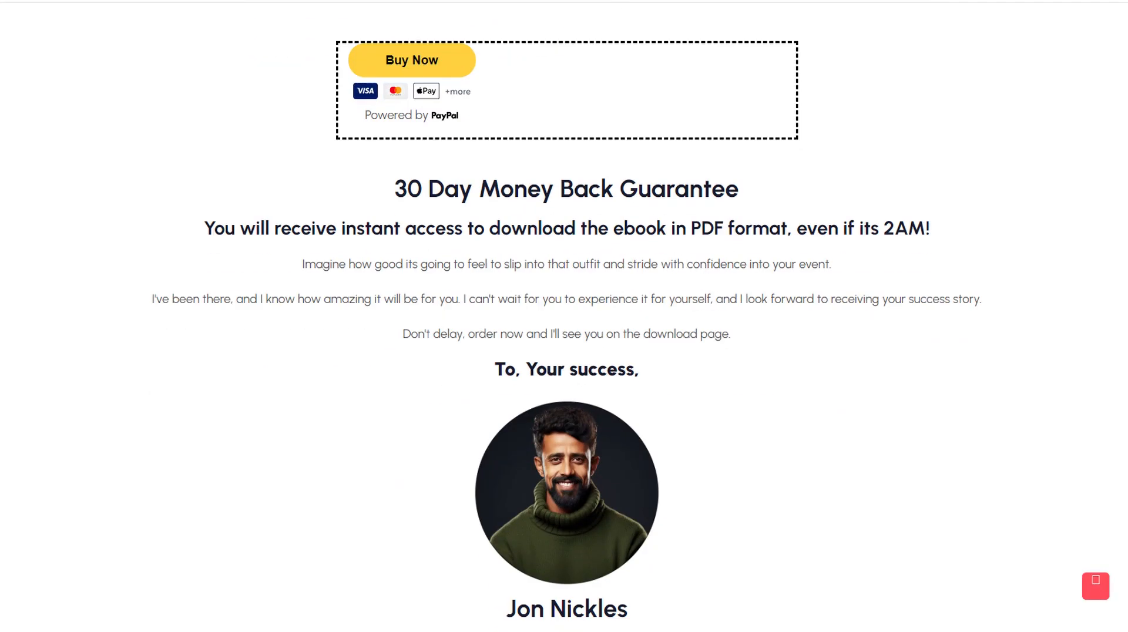
Test the Buy Now button and check the product name on the PayPal checkout page.
left_click(411, 67)
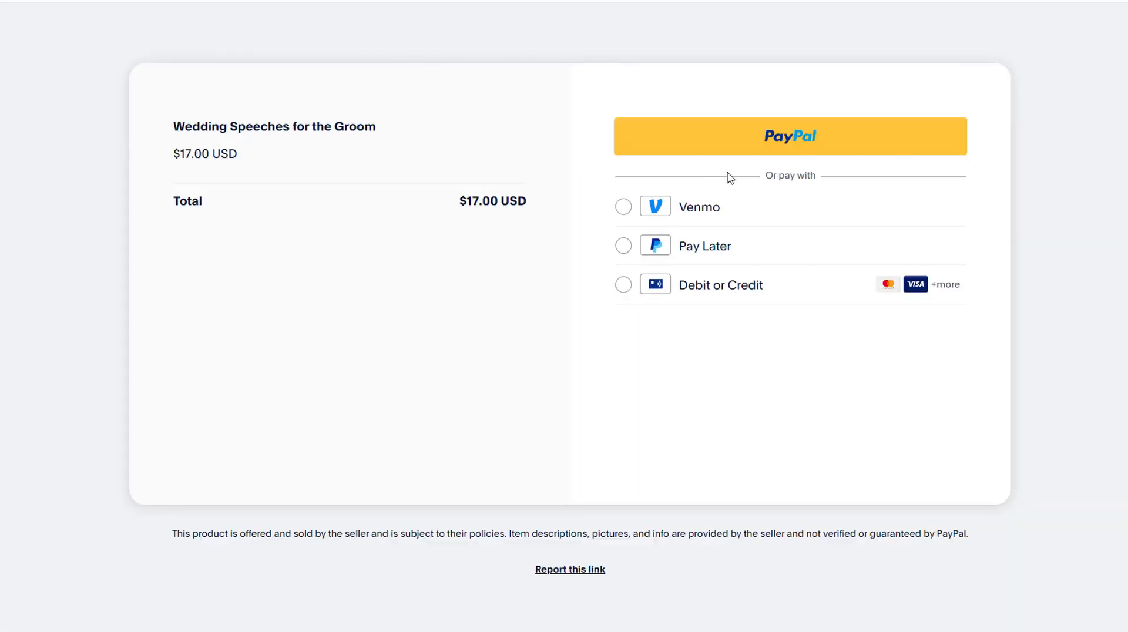
left_click_drag(173, 130, 385, 130)
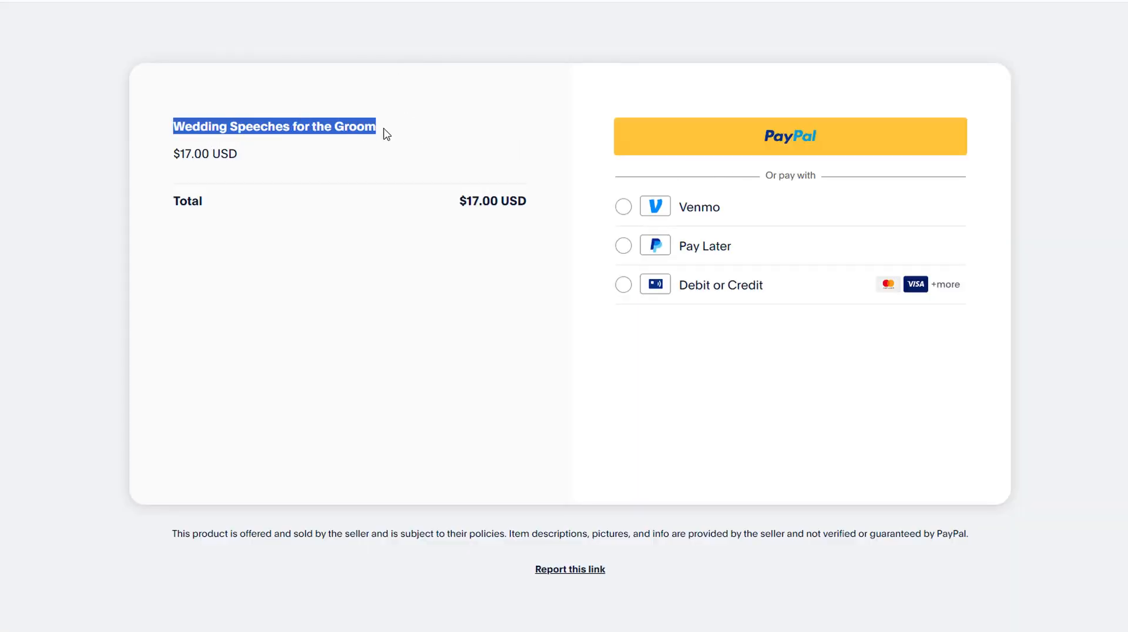
left_click(397, 307)
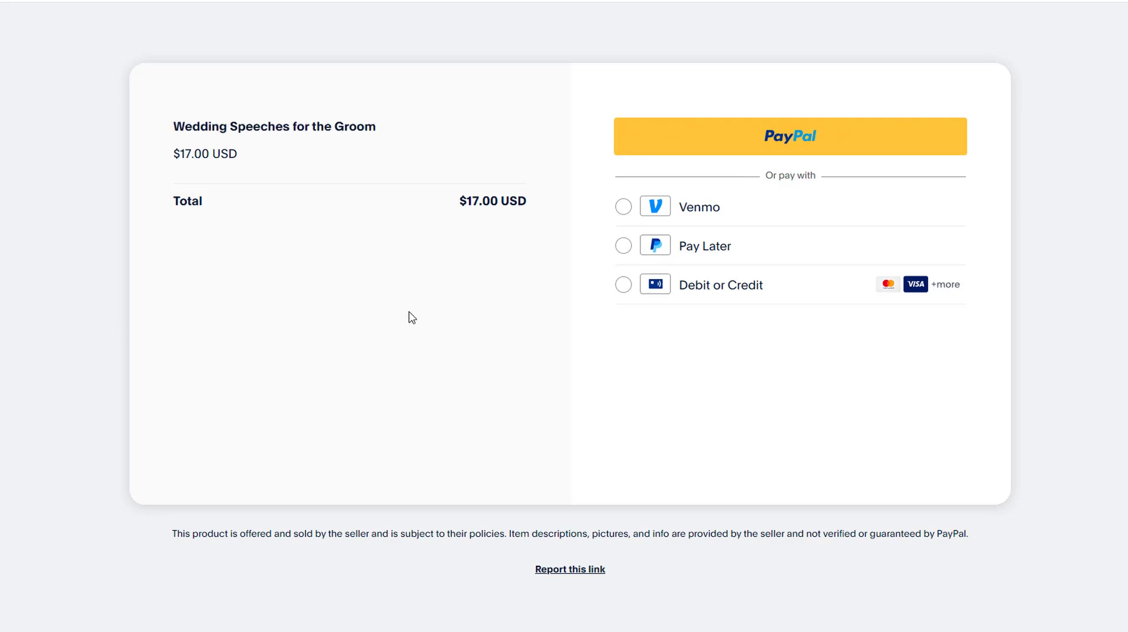